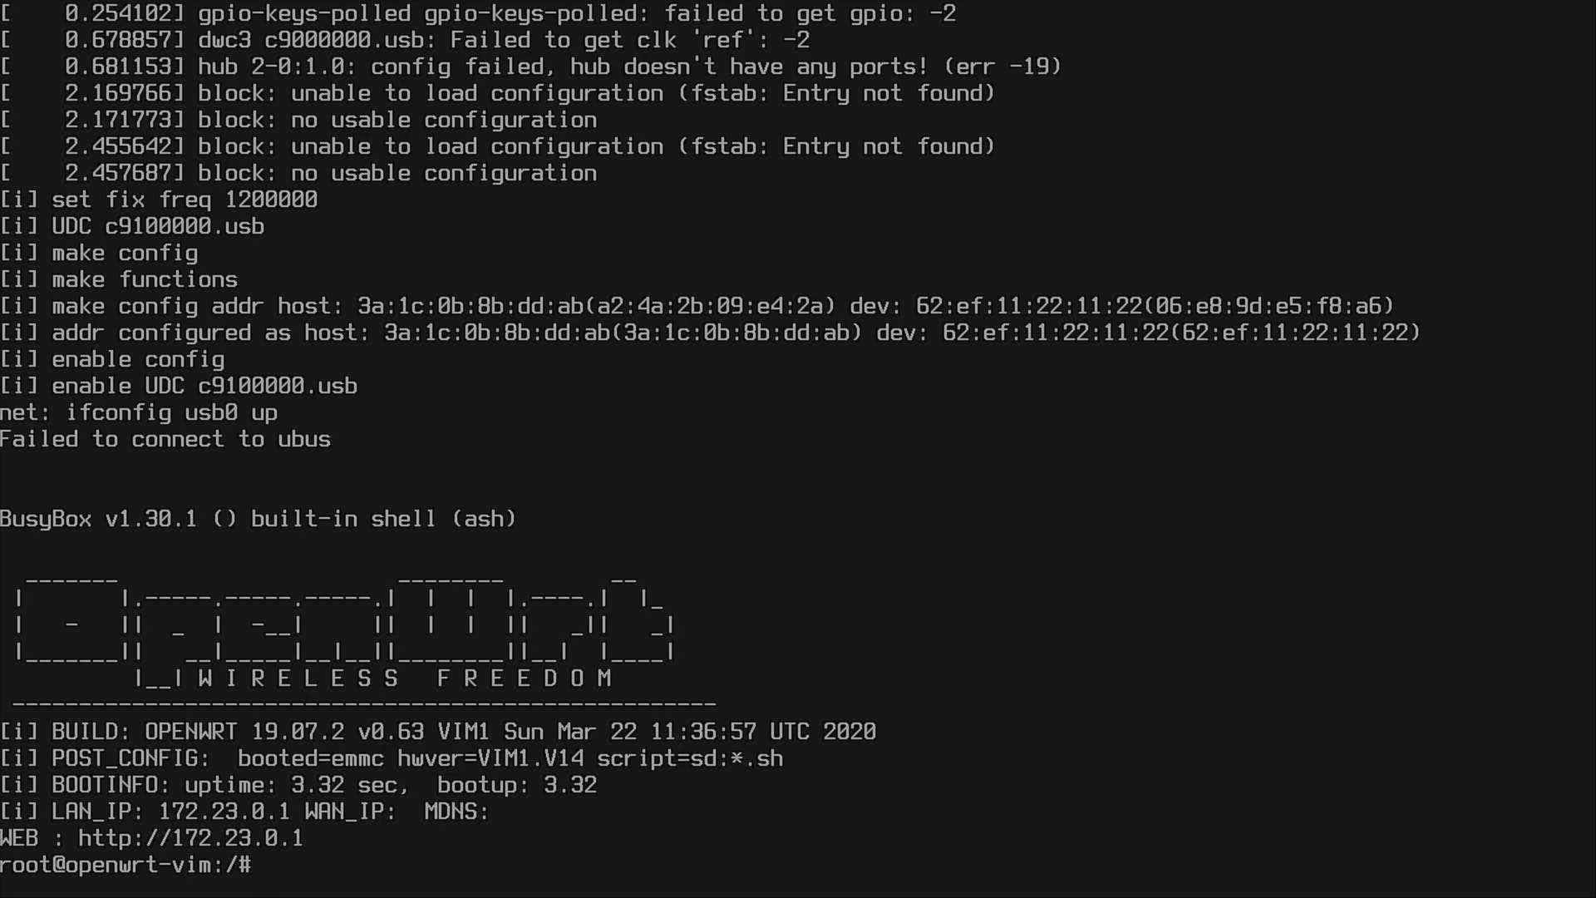
Run iftop at the root@openwrt-vim prompt to watch live traffic on eth0.
key(Return)
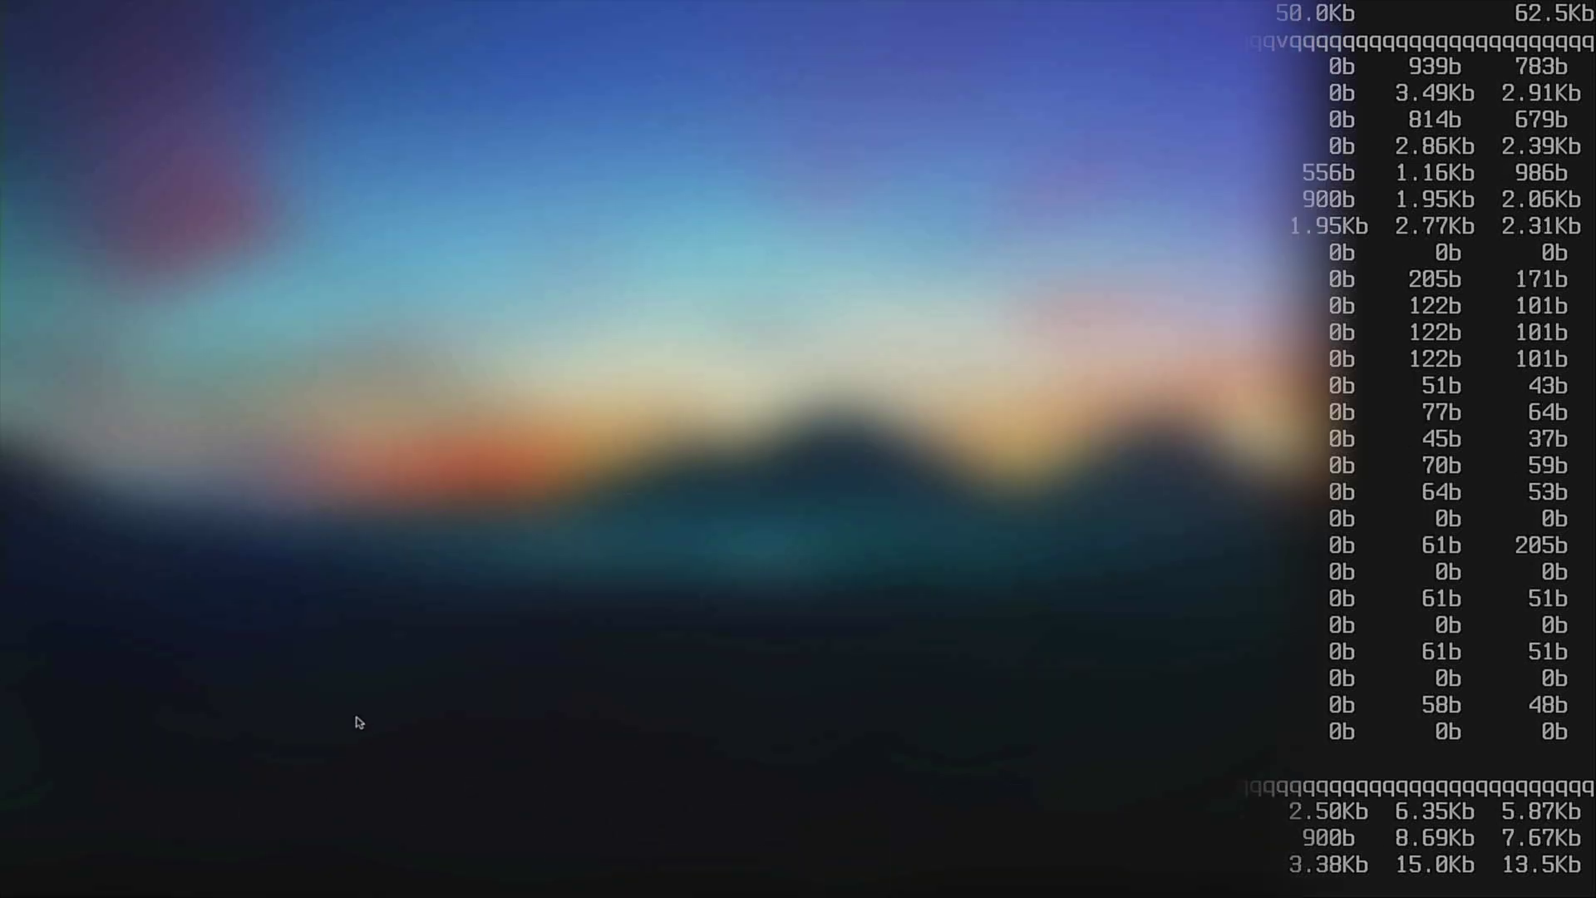
Open a new browser window and go to docs.khadas.com.
click(292, 873)
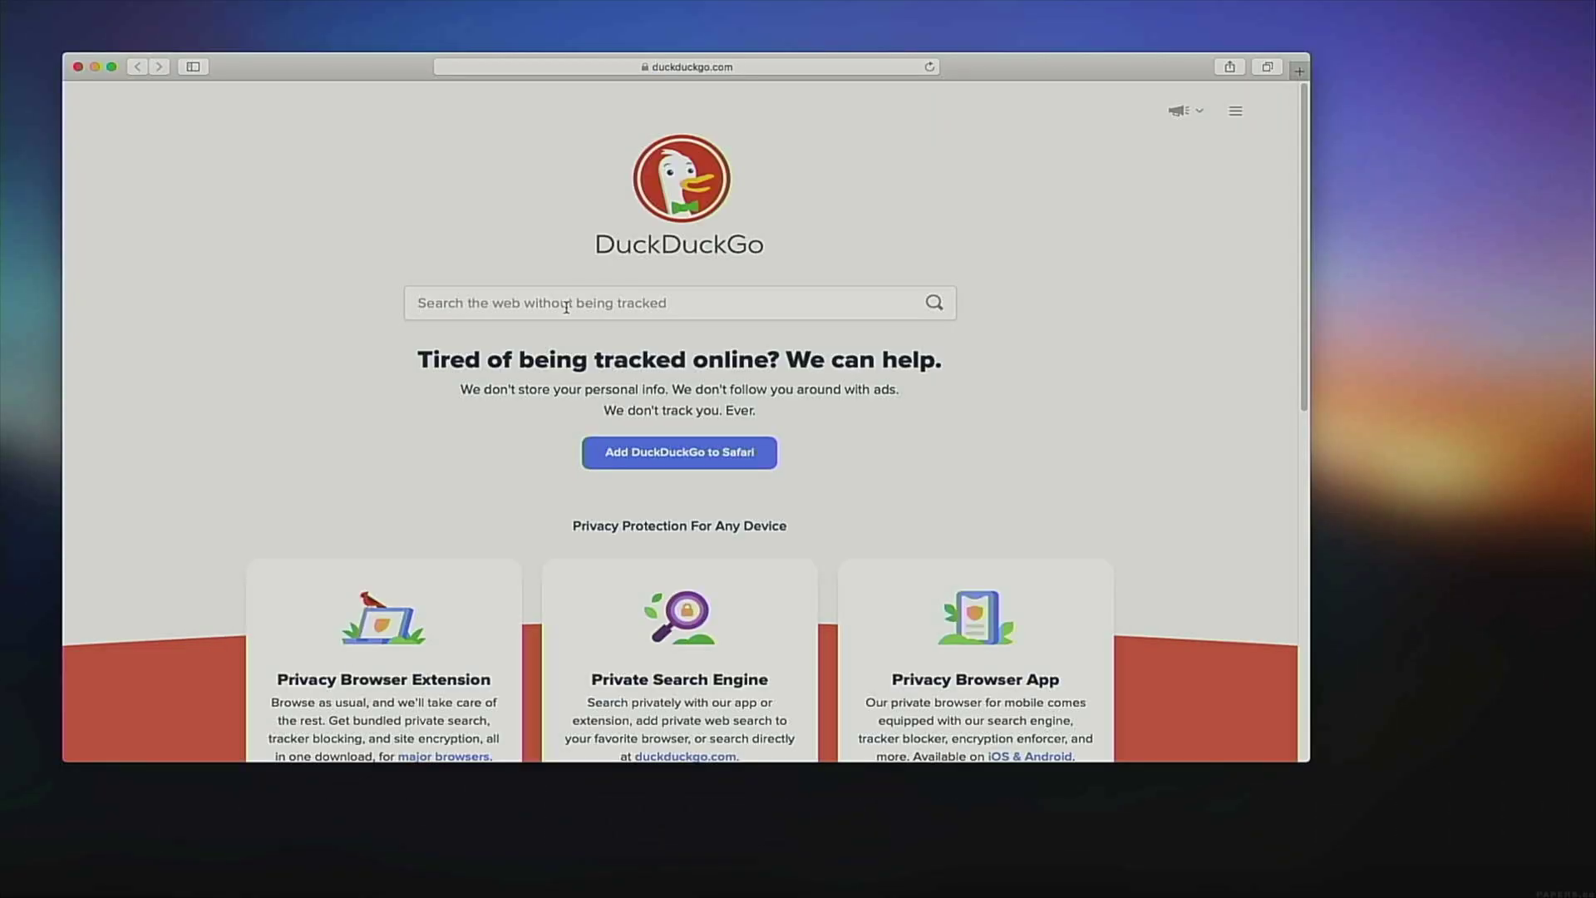
key(super+l)
text(docs.)
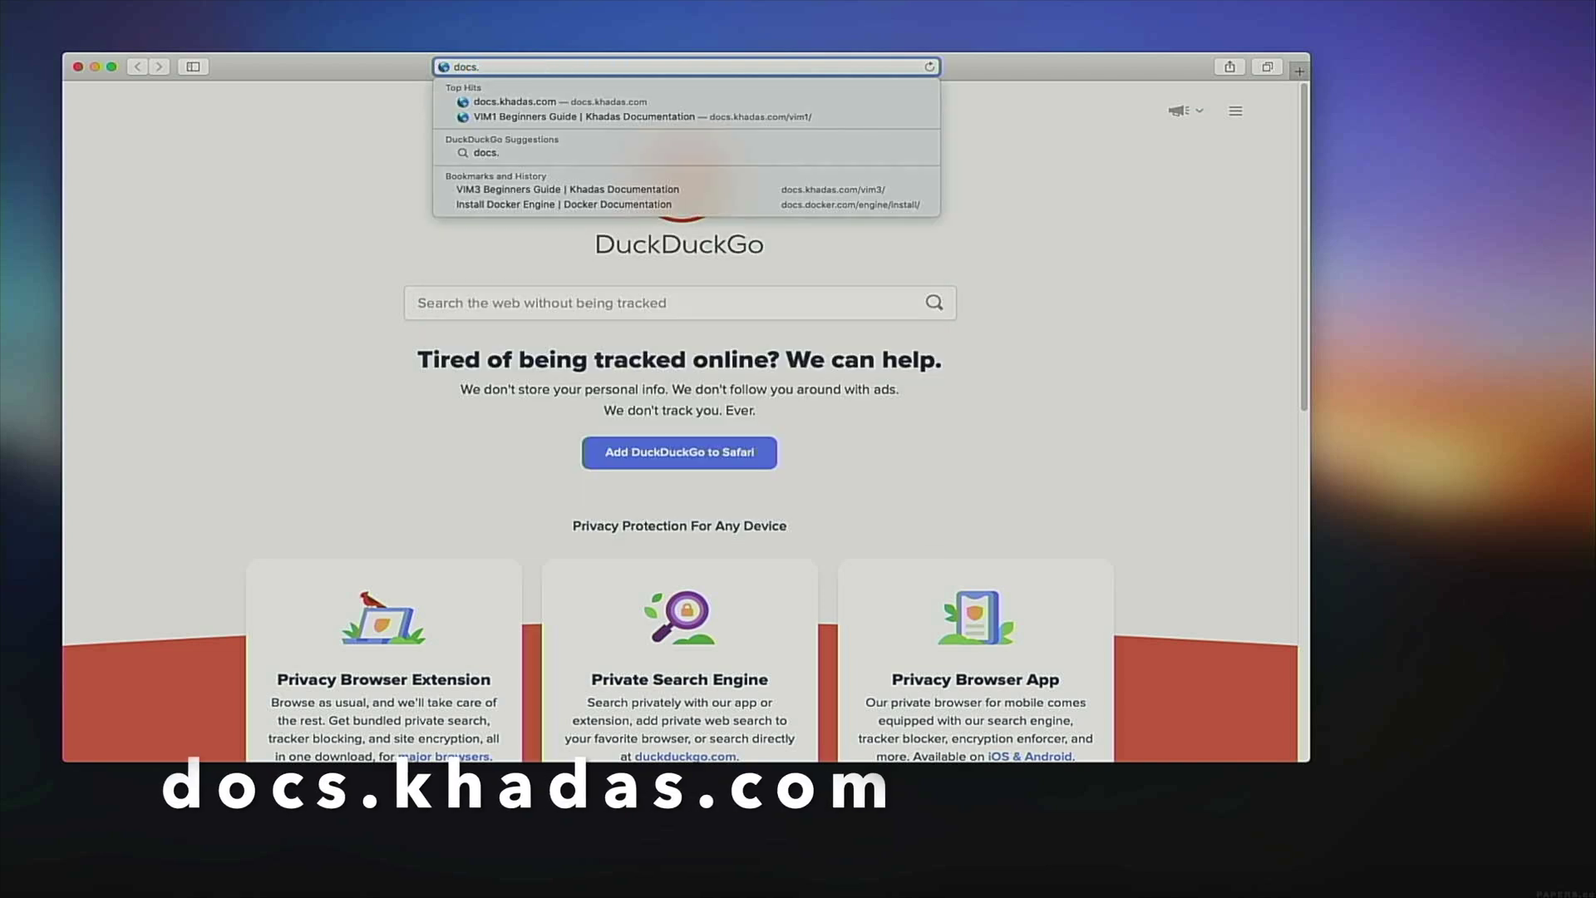
key(Return)
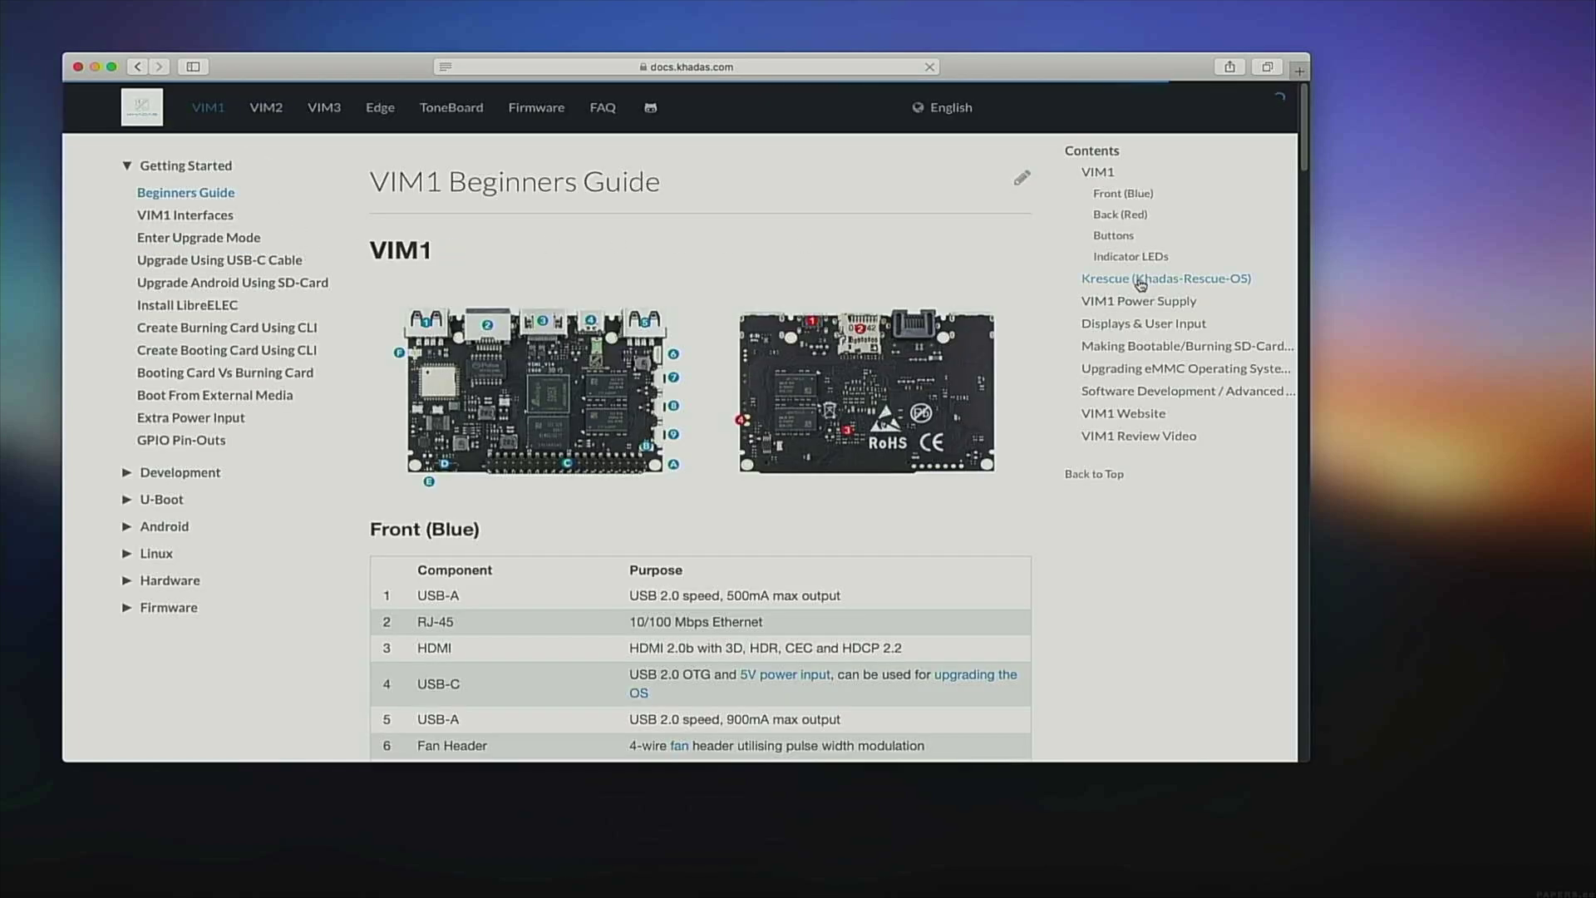
Jump to the guide's Krescue section, review the Steps to Boot Krescue, and open dl.khadas.com.
click(1141, 285)
scroll(816, 535, down, 3)
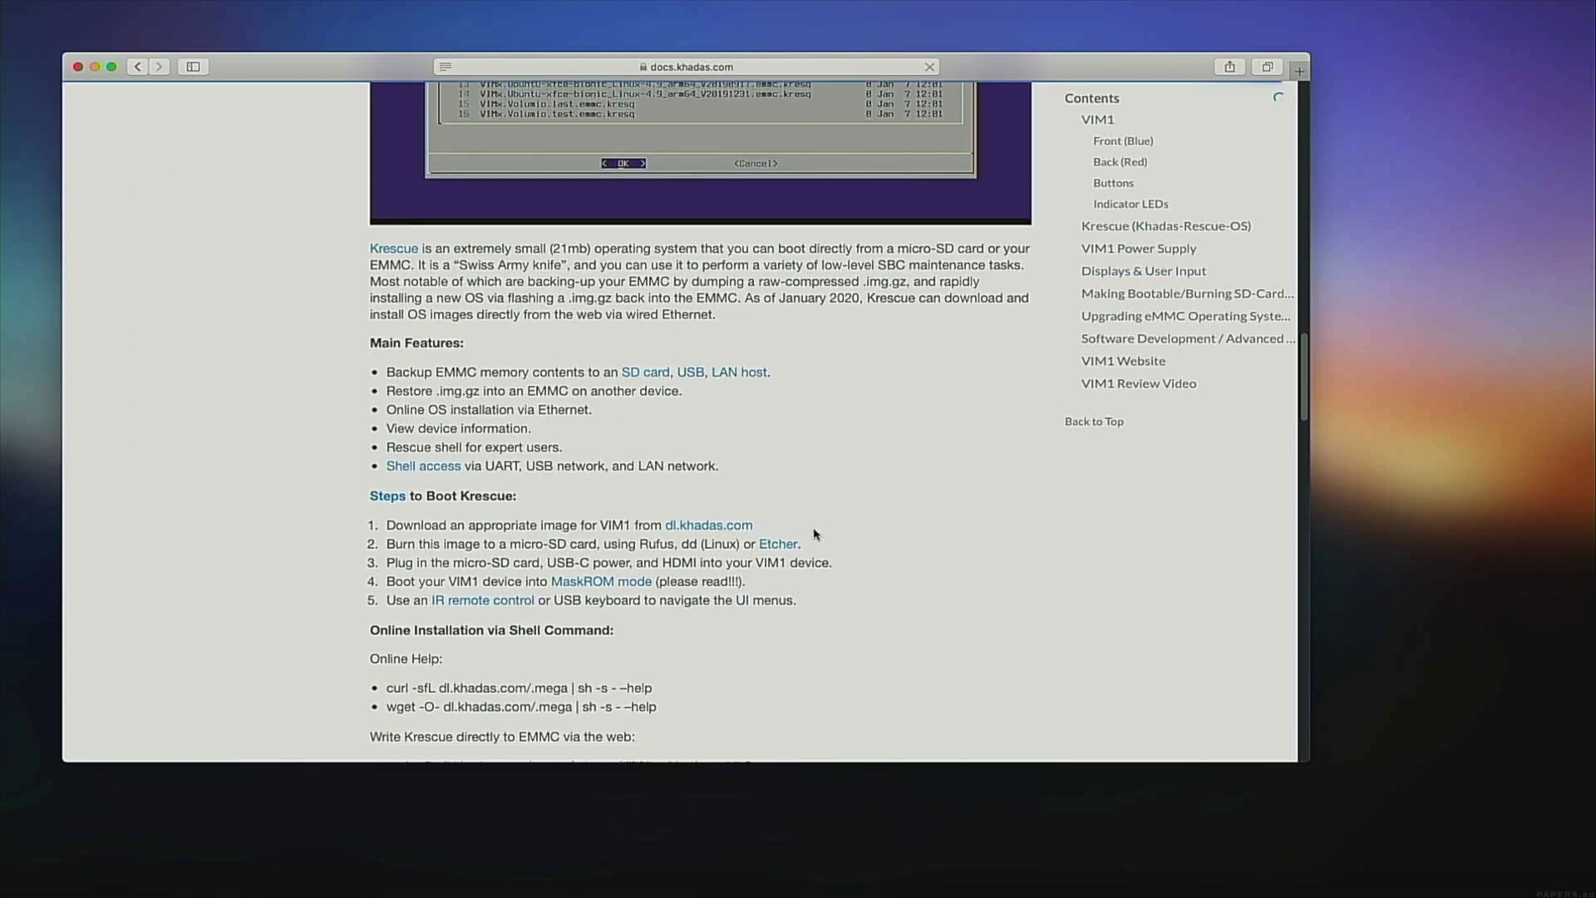
drag(395, 466, 845, 552)
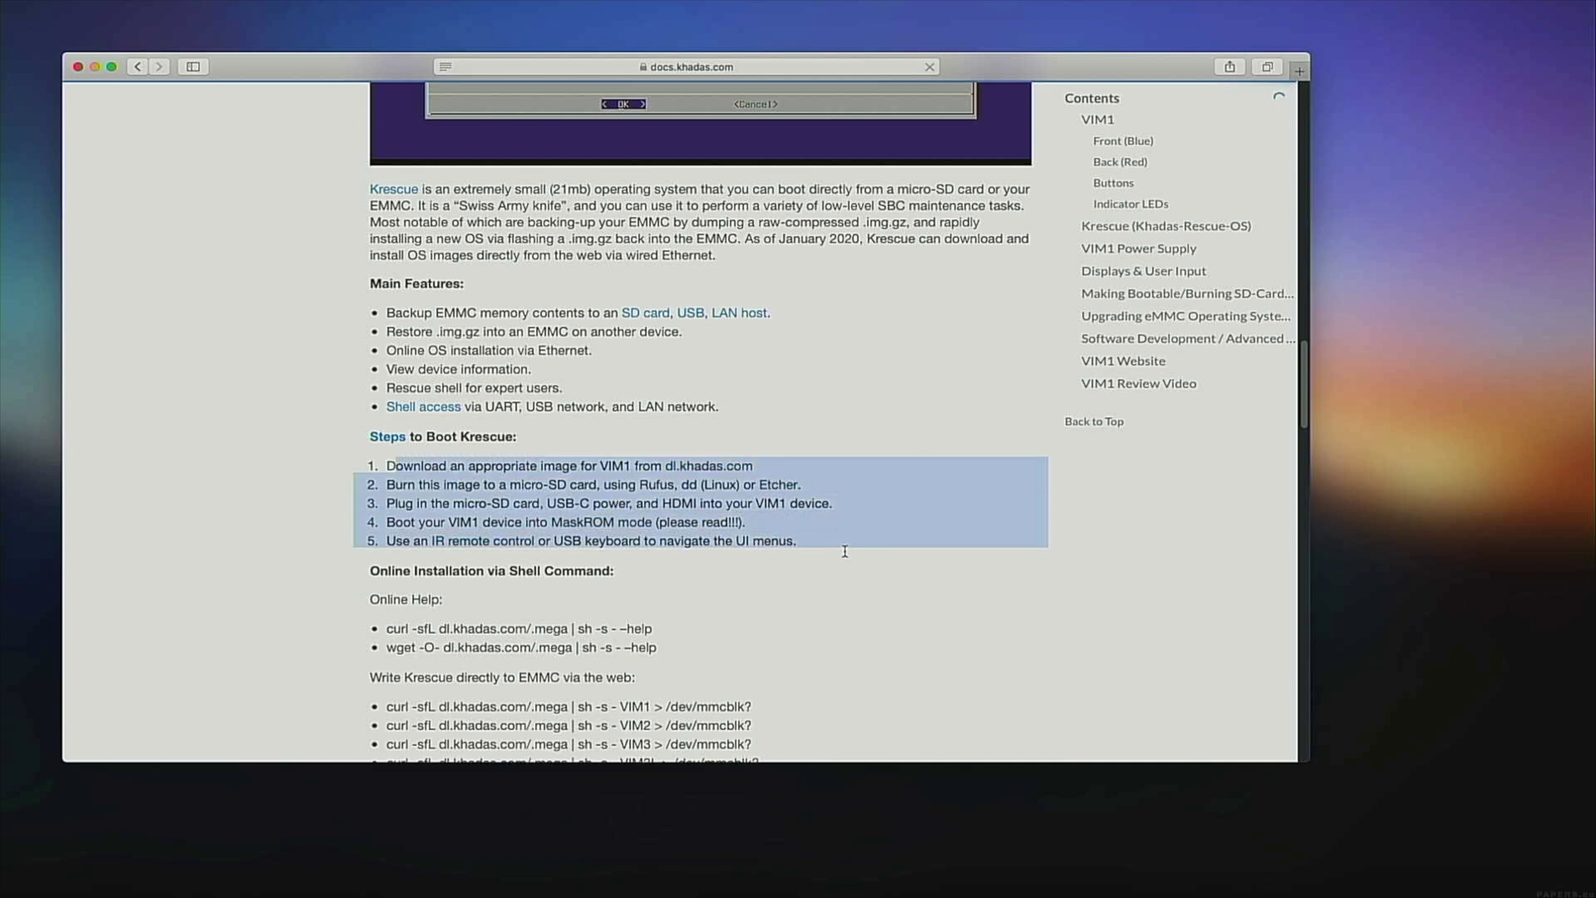
click(845, 551)
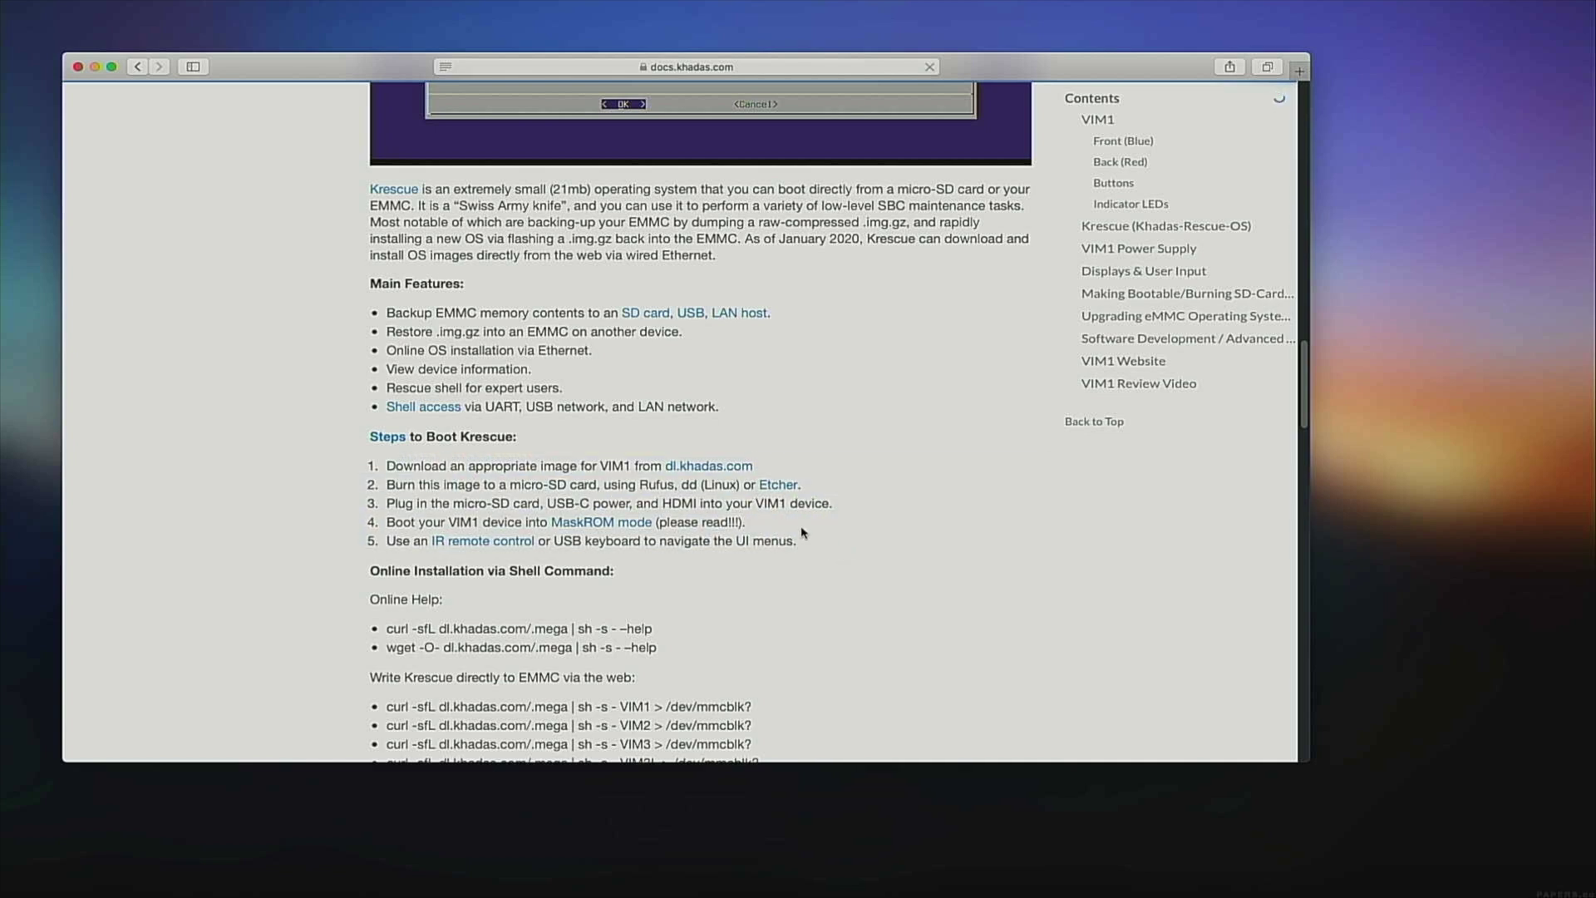
click(690, 468)
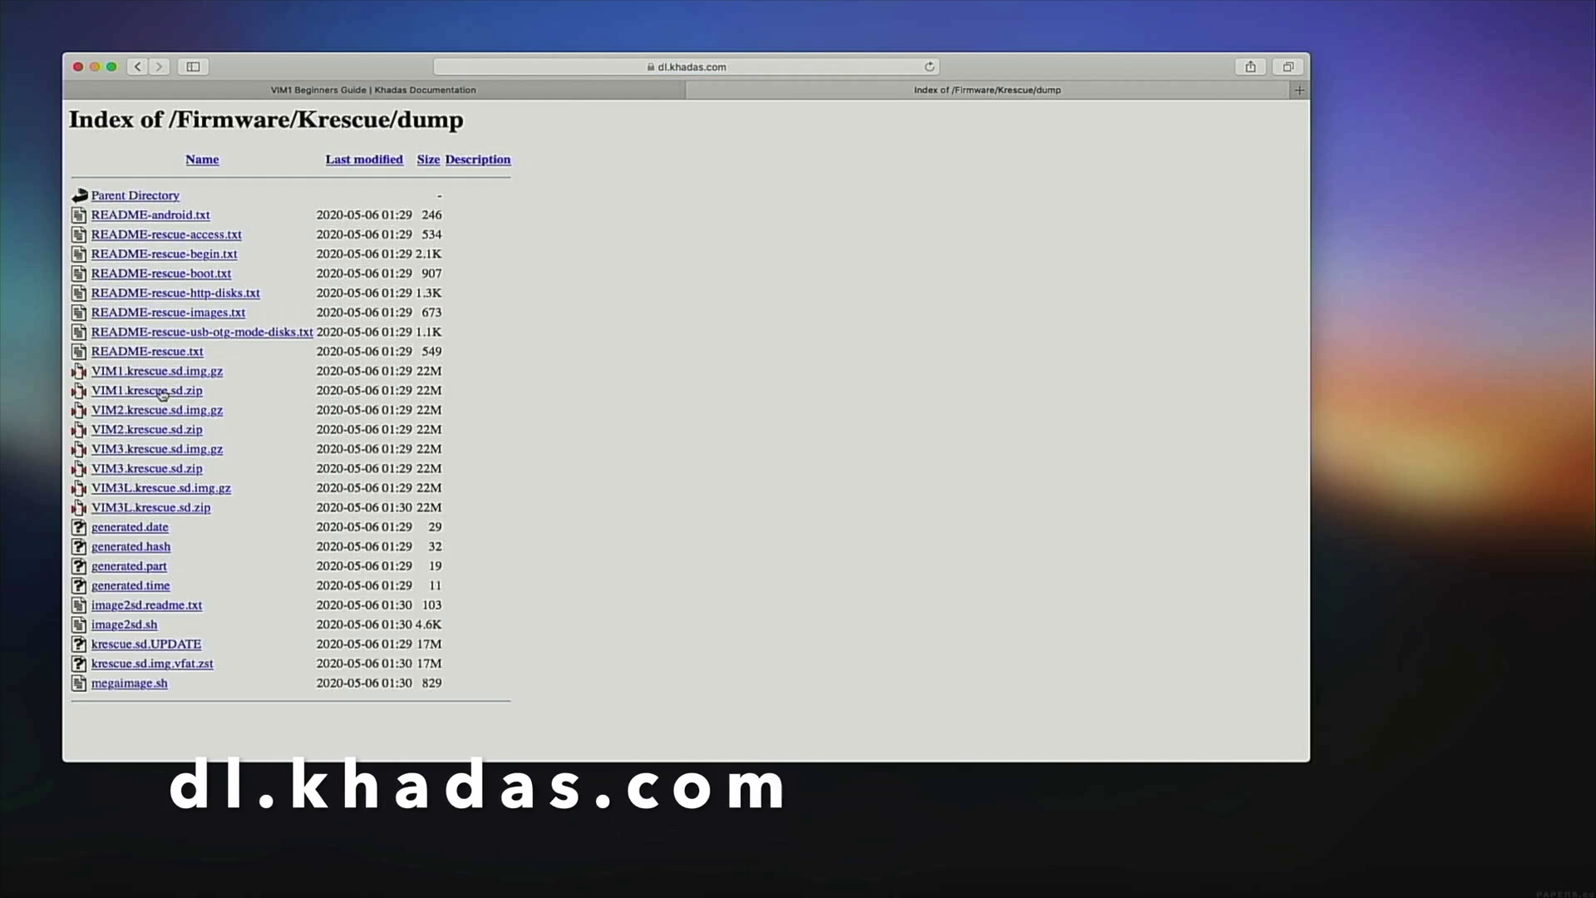
Download VIM1.krescue.sd.zip, then VIMx.OpenWrt.19.07.2.servers.v0.63.emmc.kresq from the images folder.
click(163, 392)
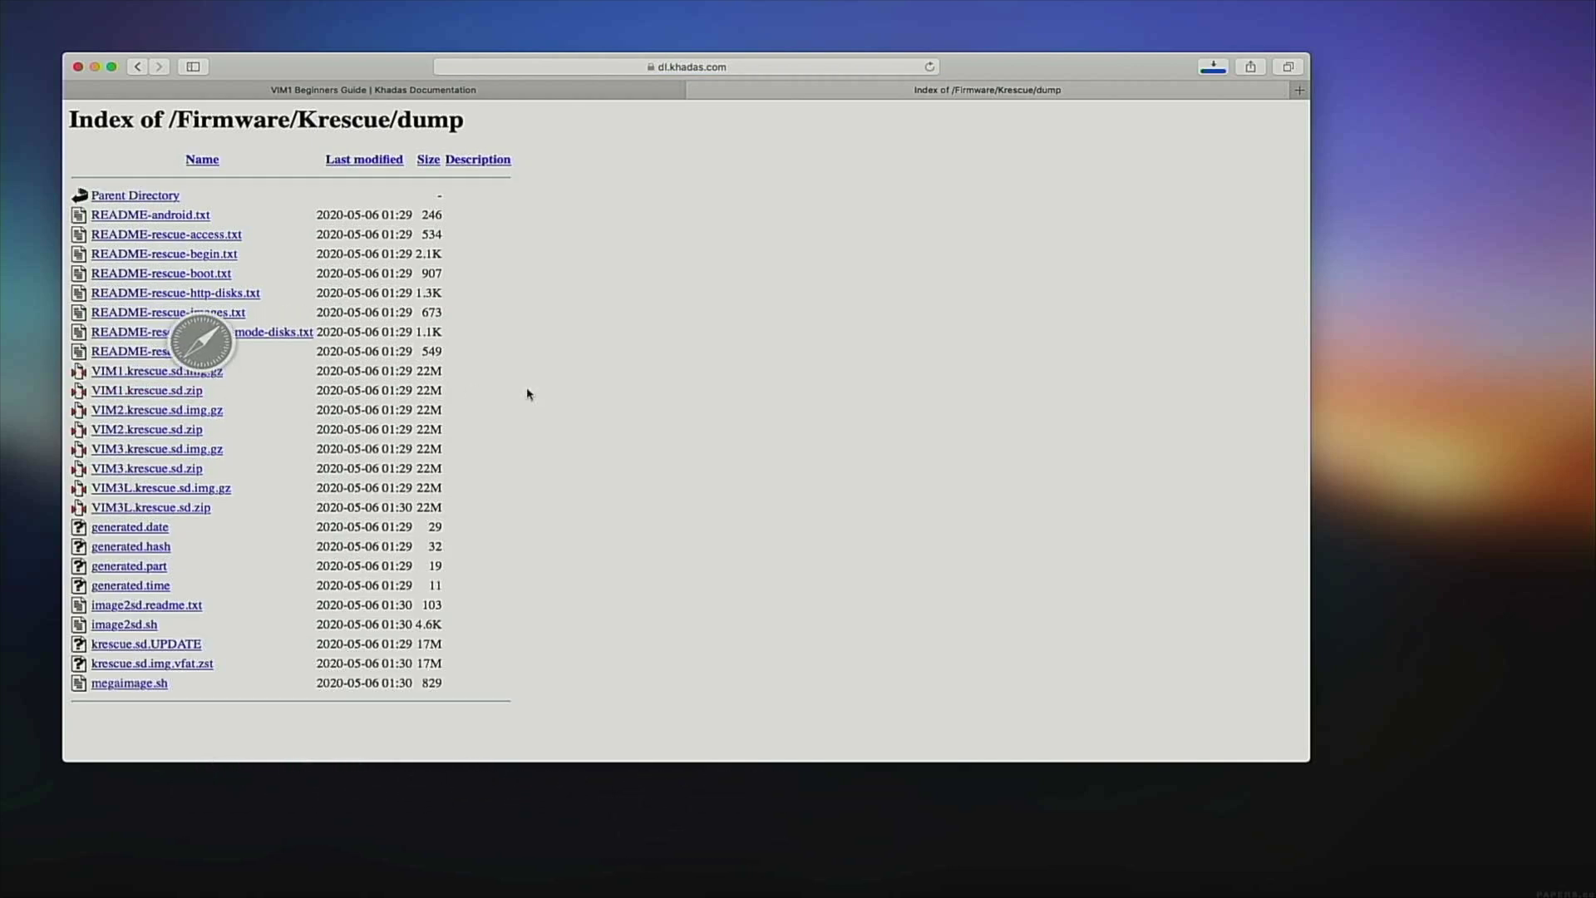
click(161, 198)
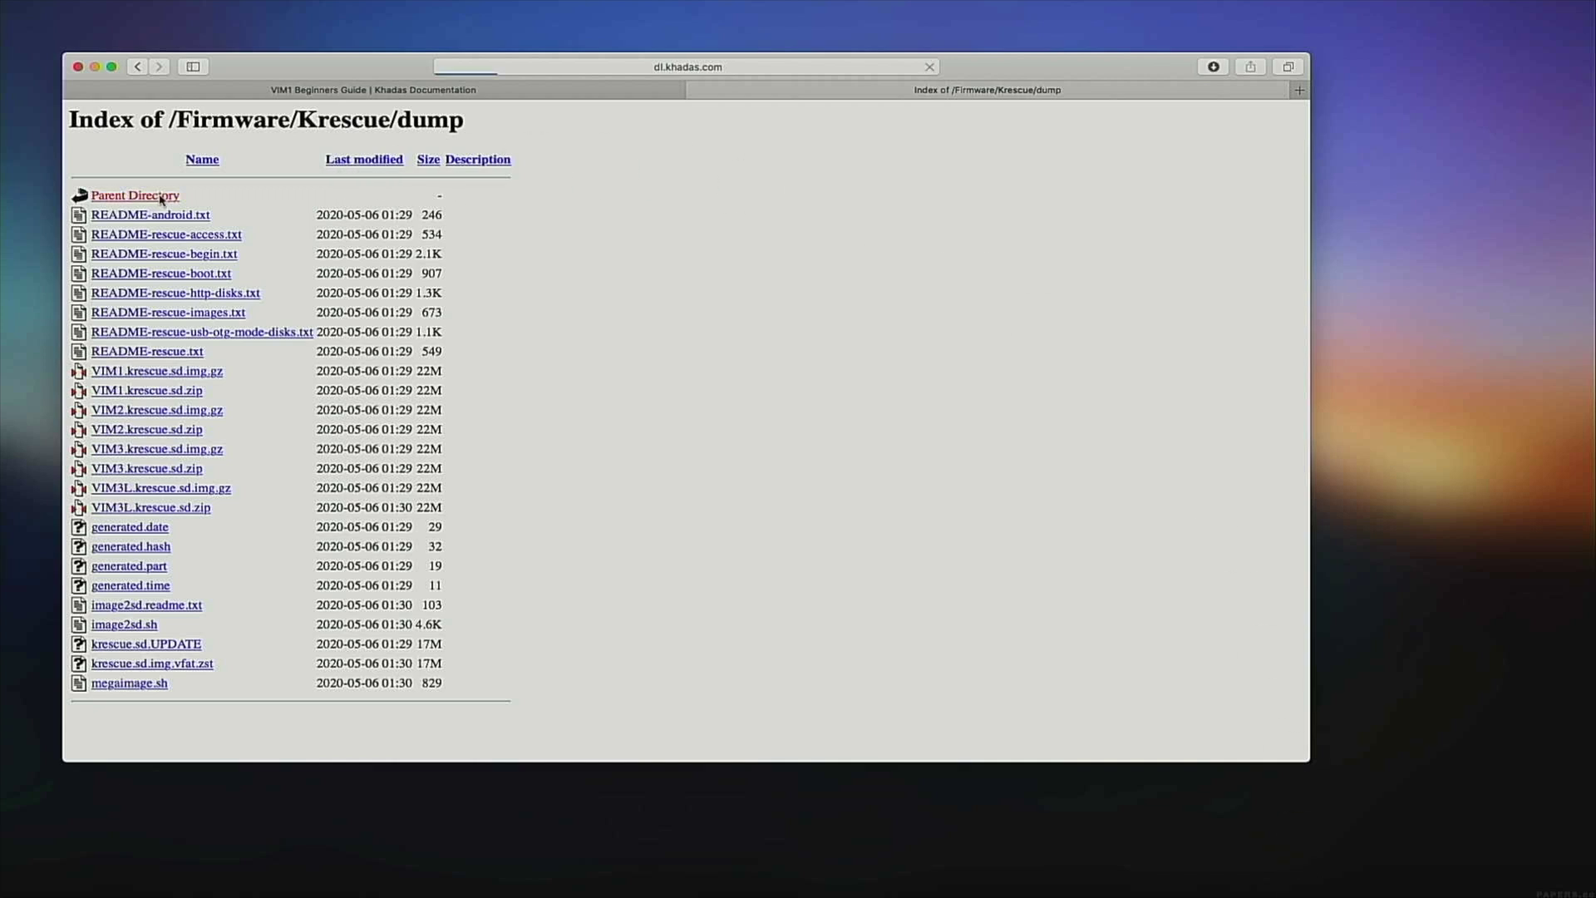
click(123, 235)
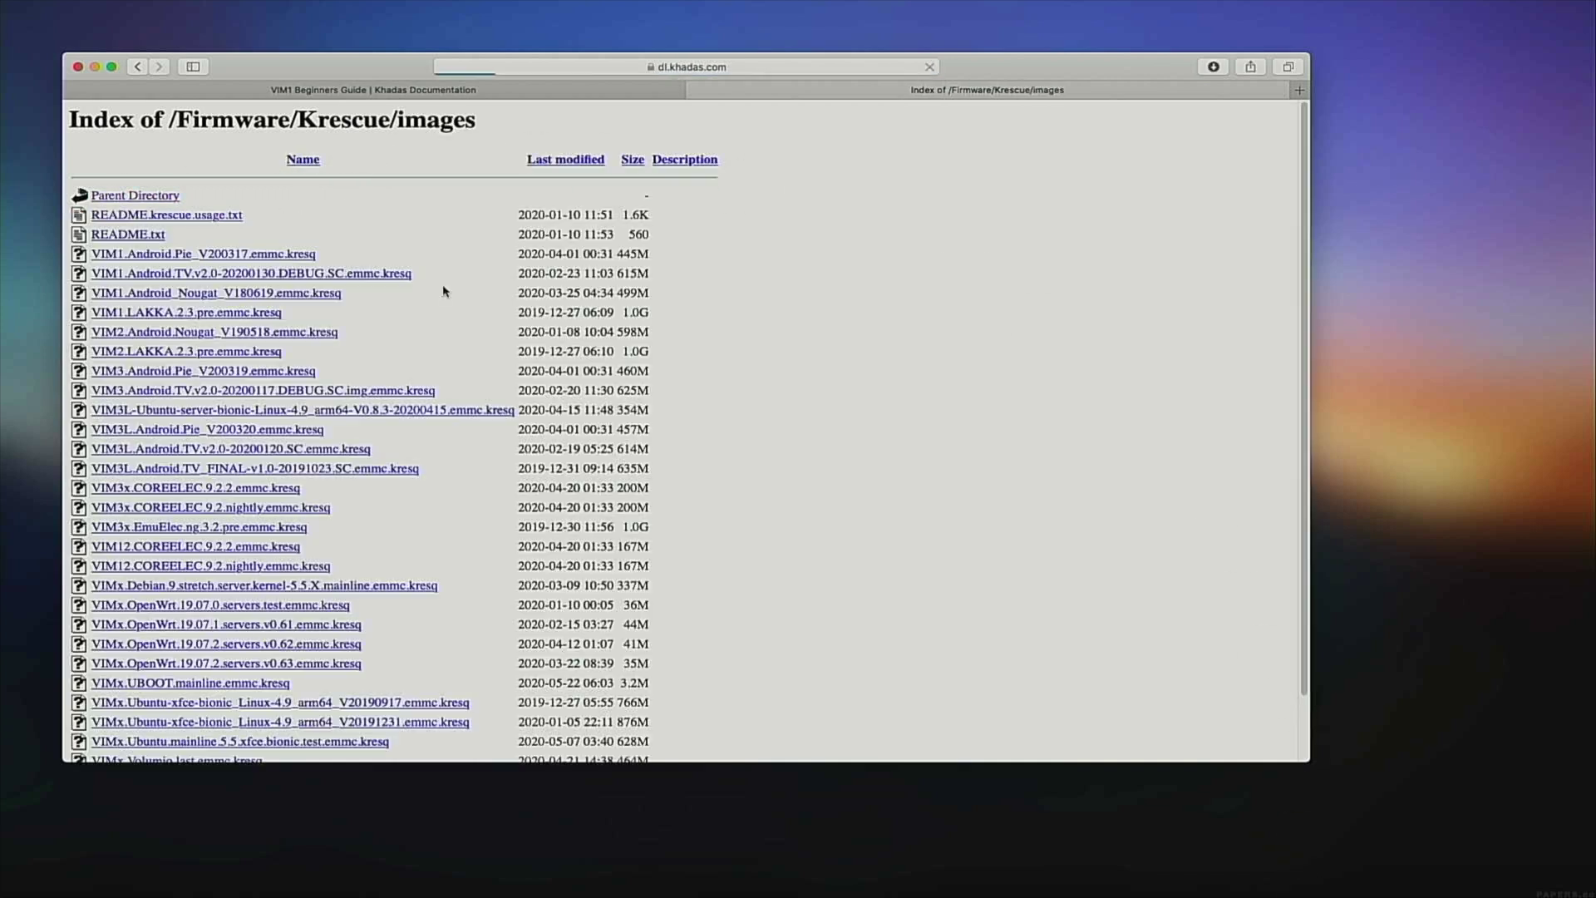
scroll(433, 329, down, 2)
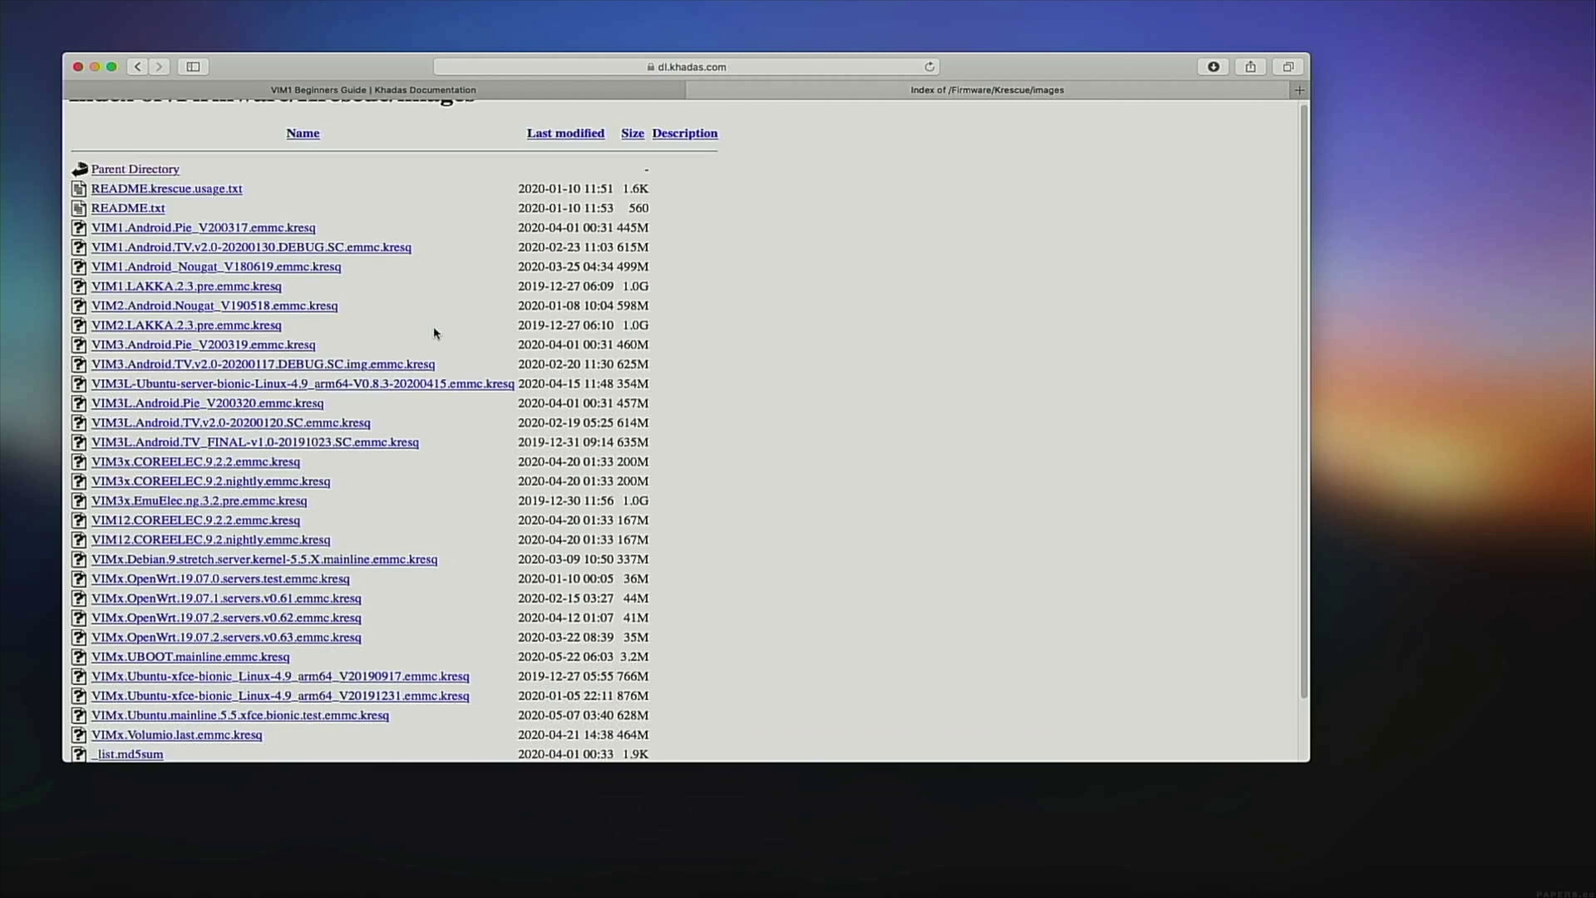
click(342, 595)
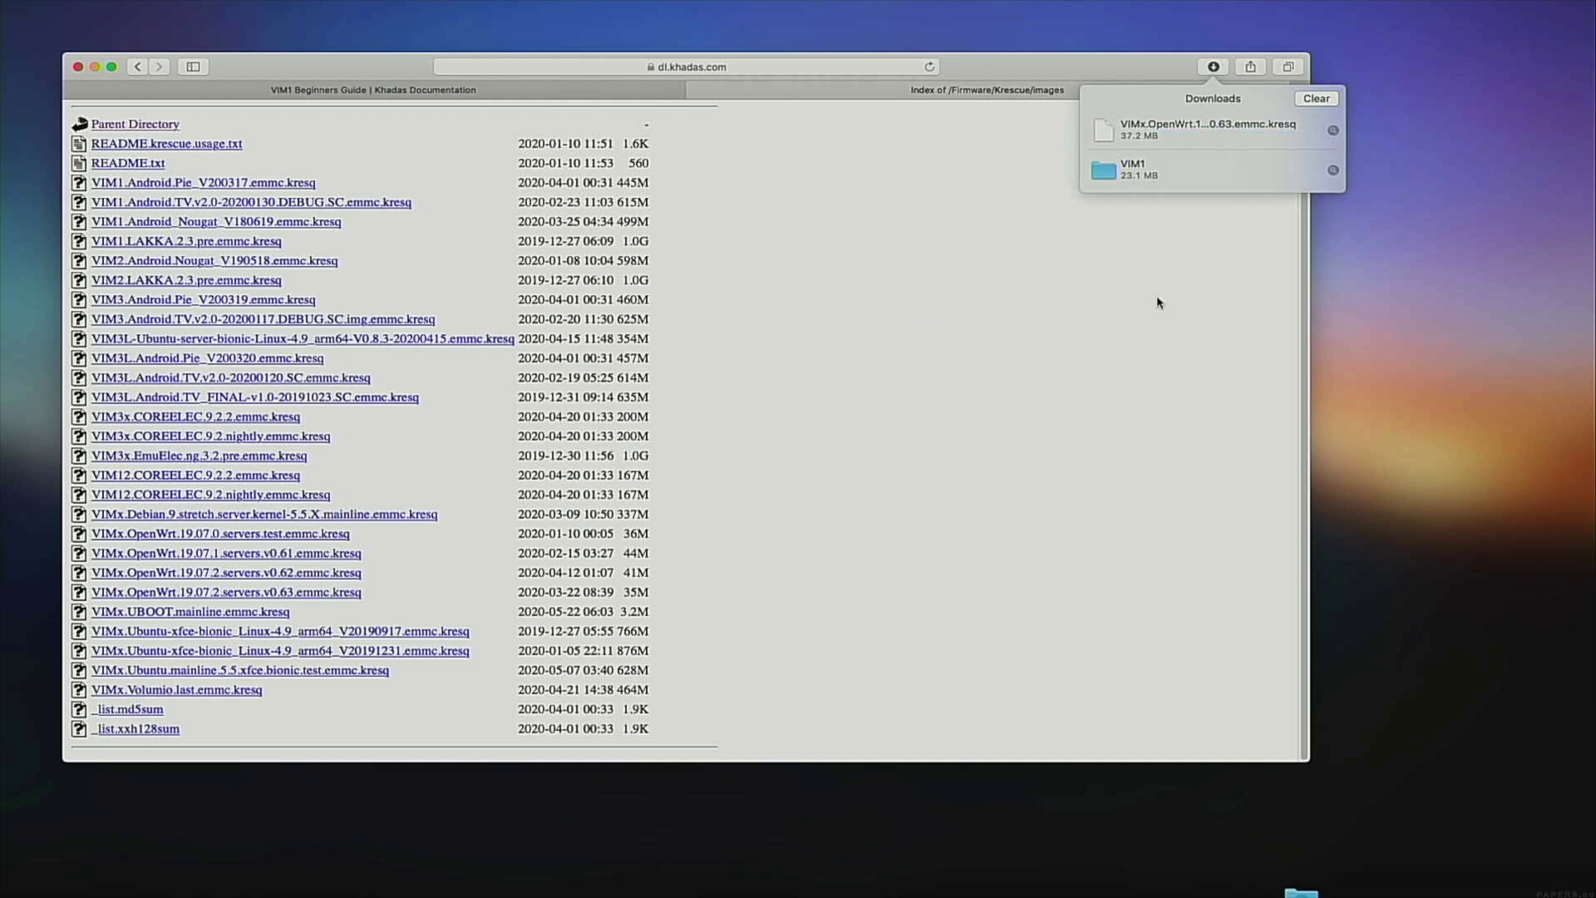
click(1316, 99)
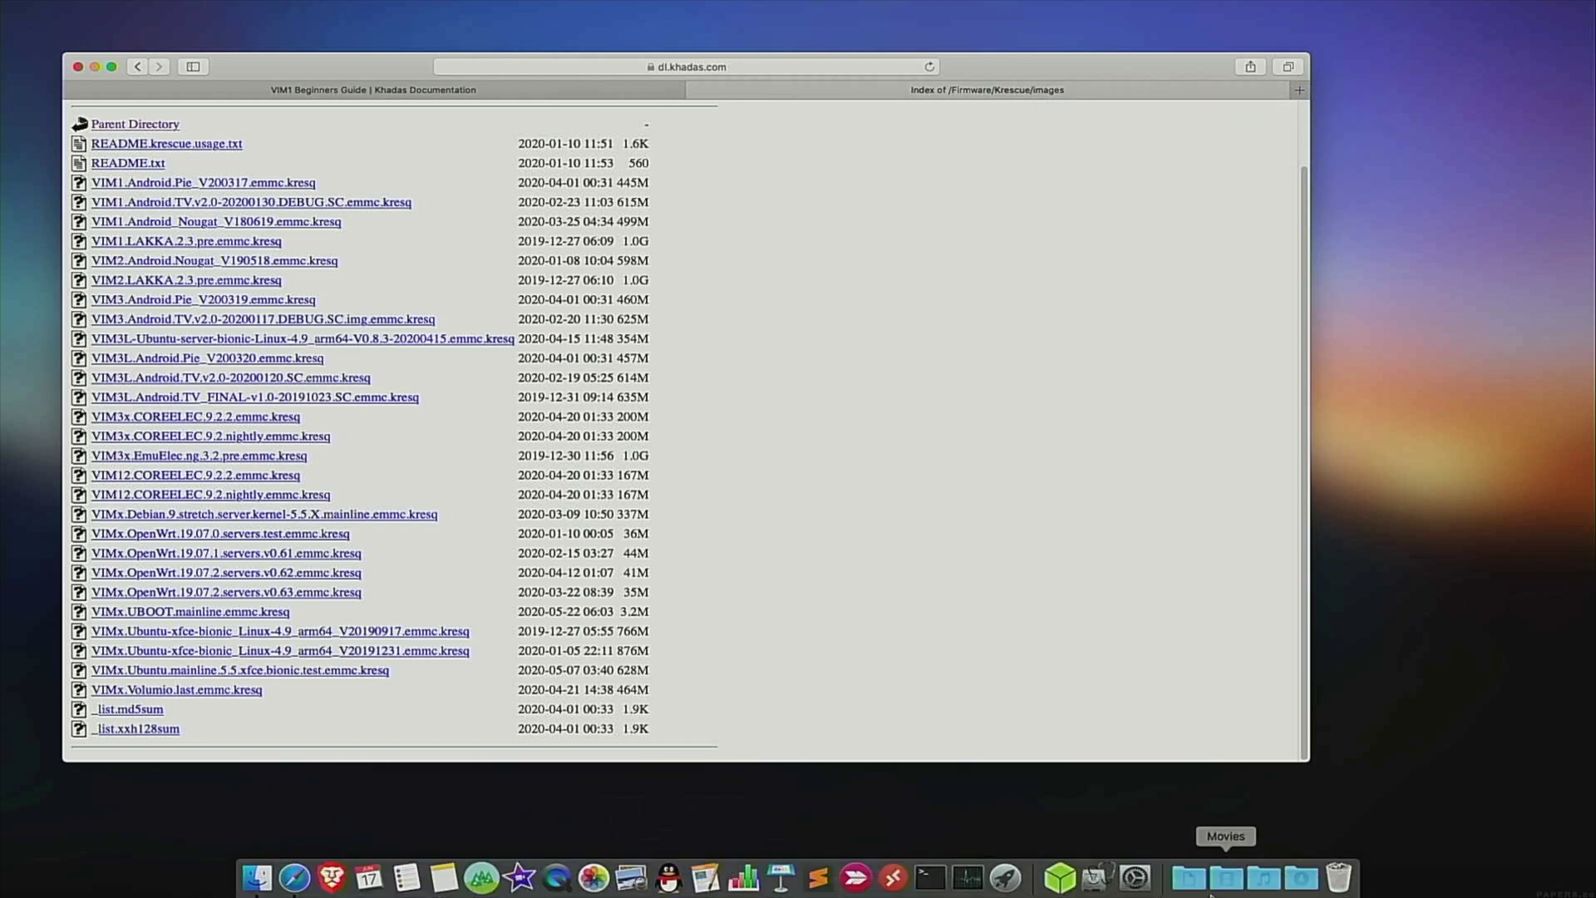
Show Downloads in a Finder window and enter the VIM1 folder with the Krescue SD image.
click(1299, 879)
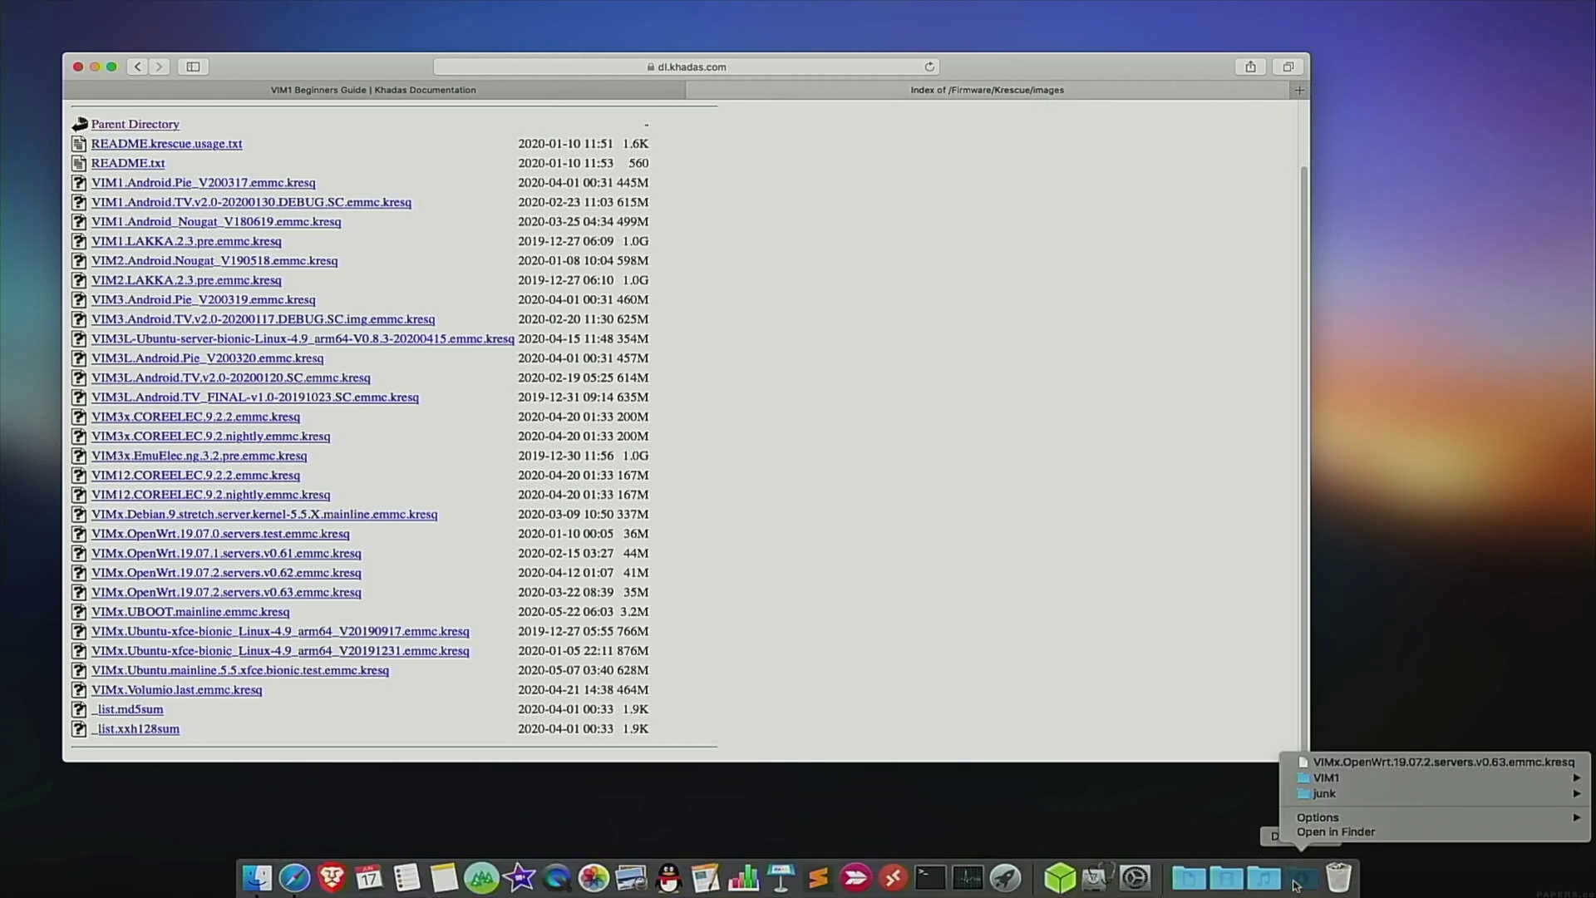
click(1334, 831)
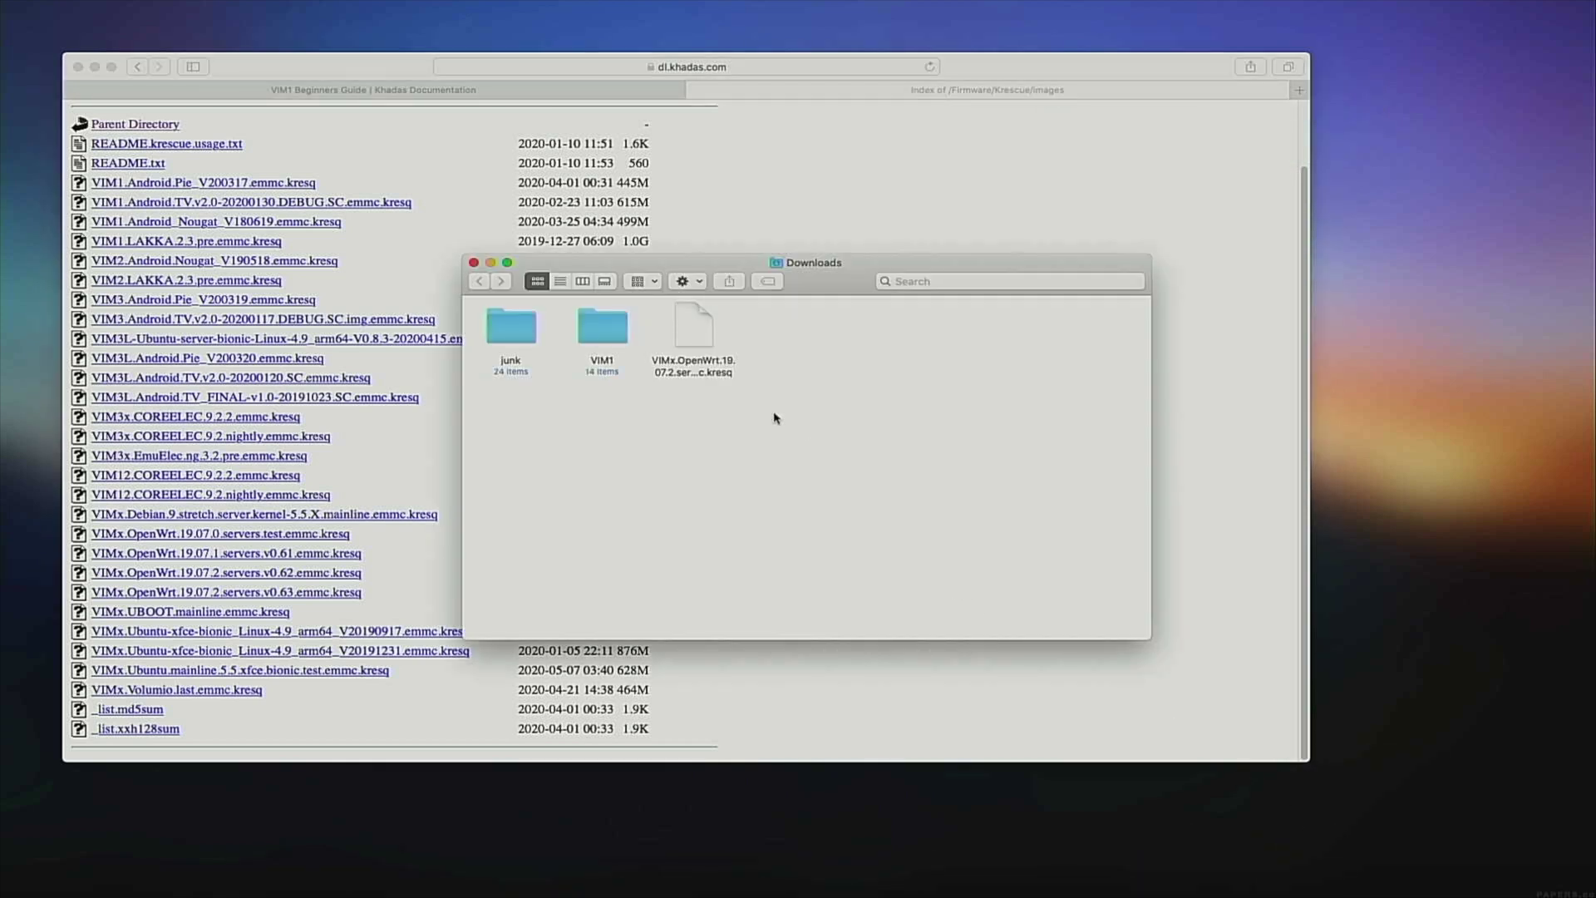
click(687, 320)
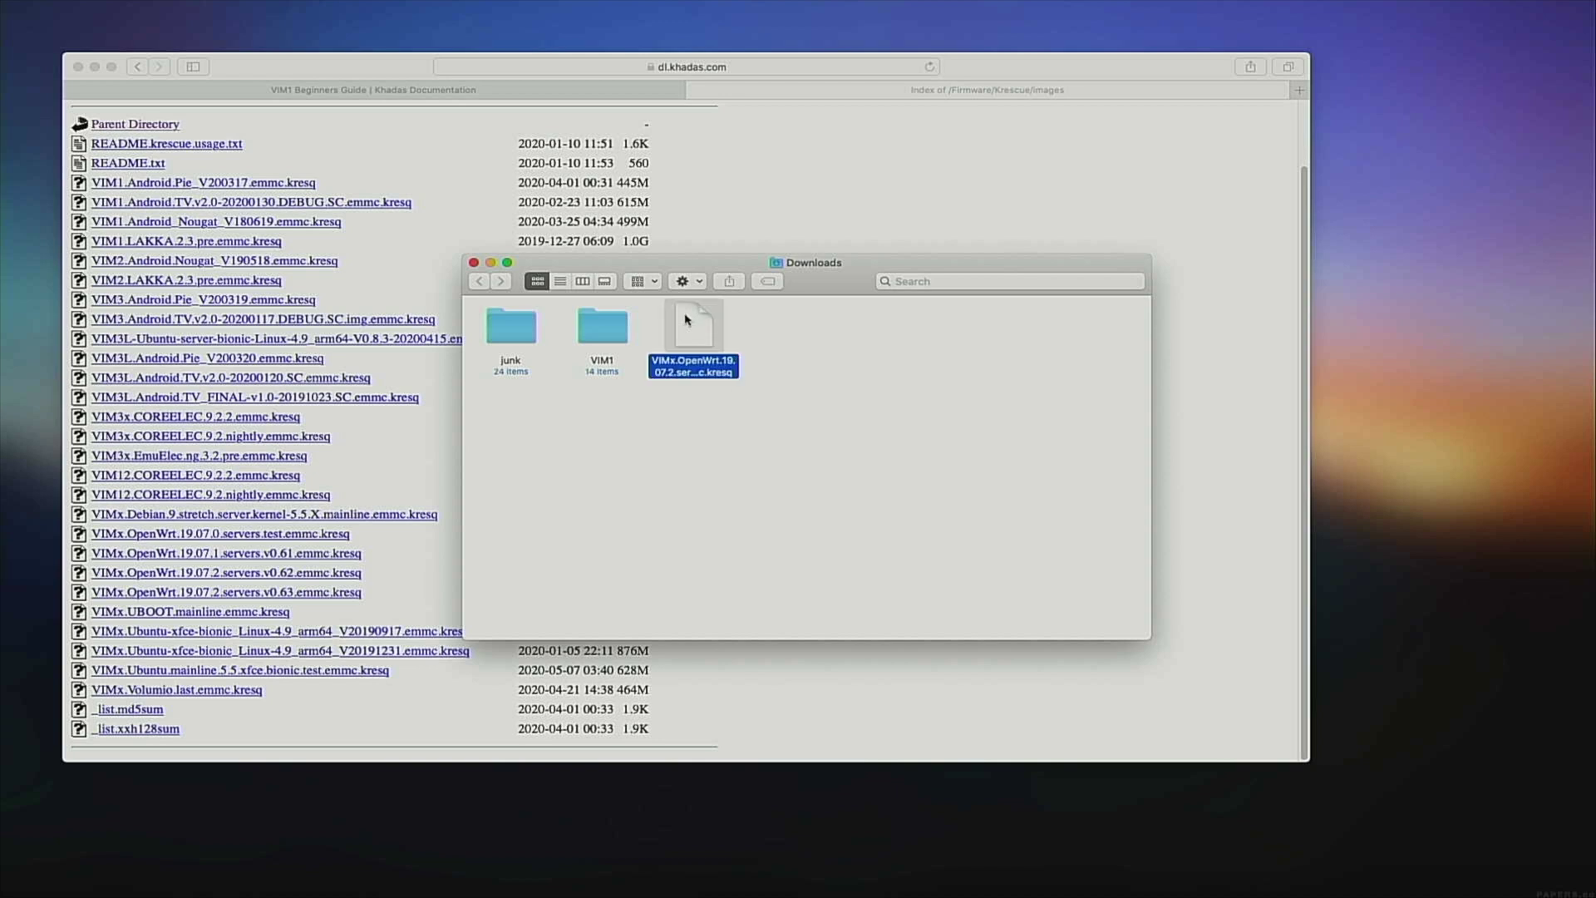
double_click(597, 328)
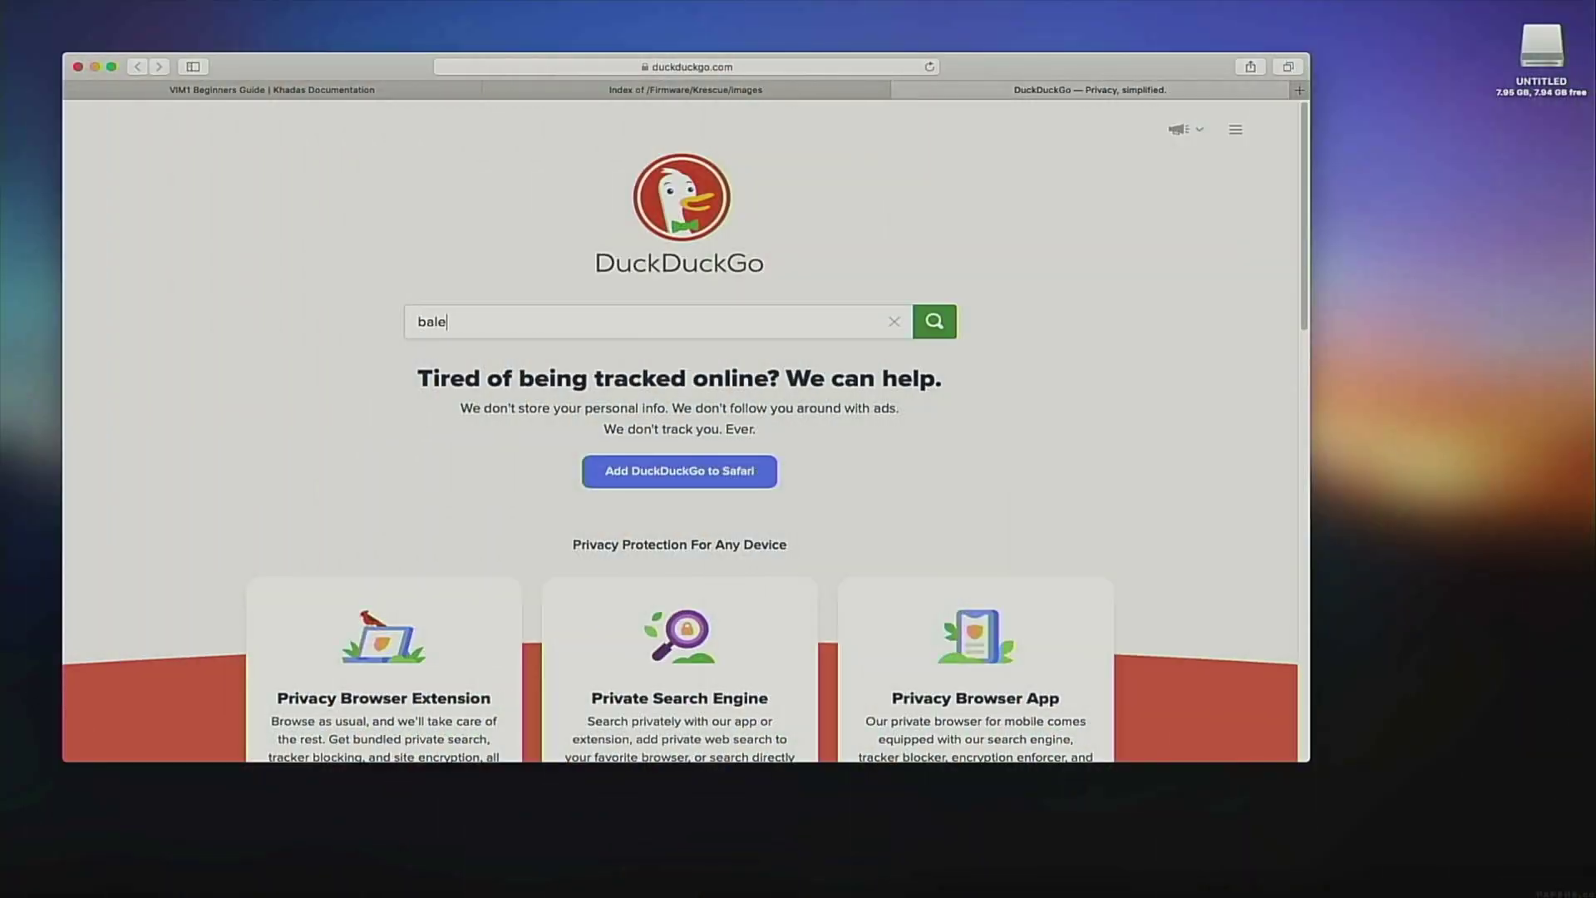
Search for balena etcher and download balenaEtcher for macOS from balena.io.
key(Return)
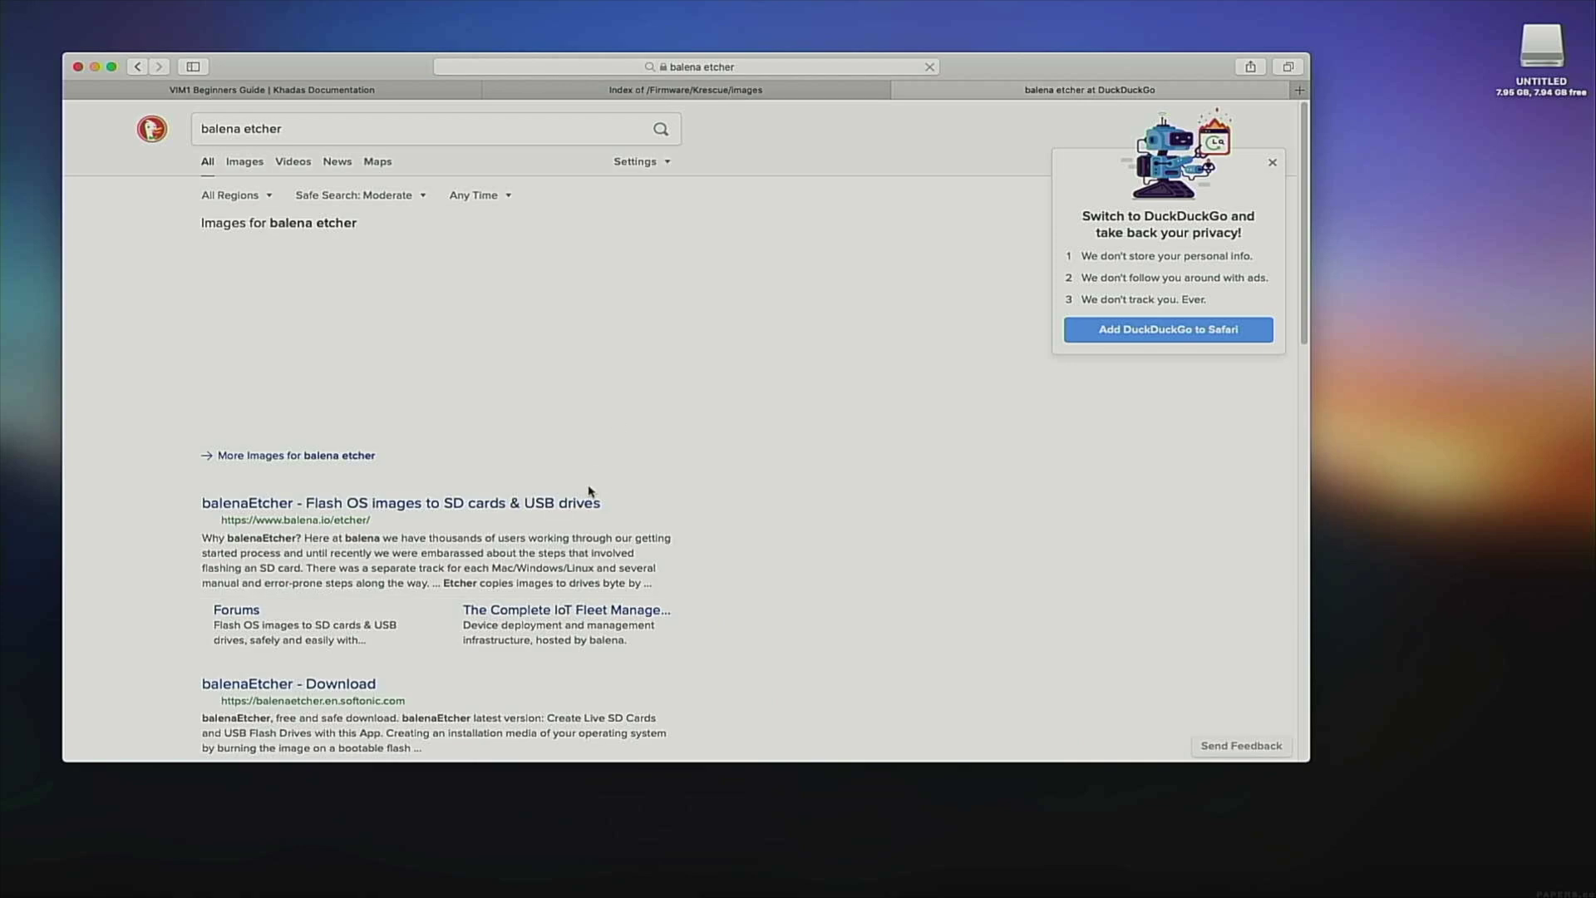
click(591, 502)
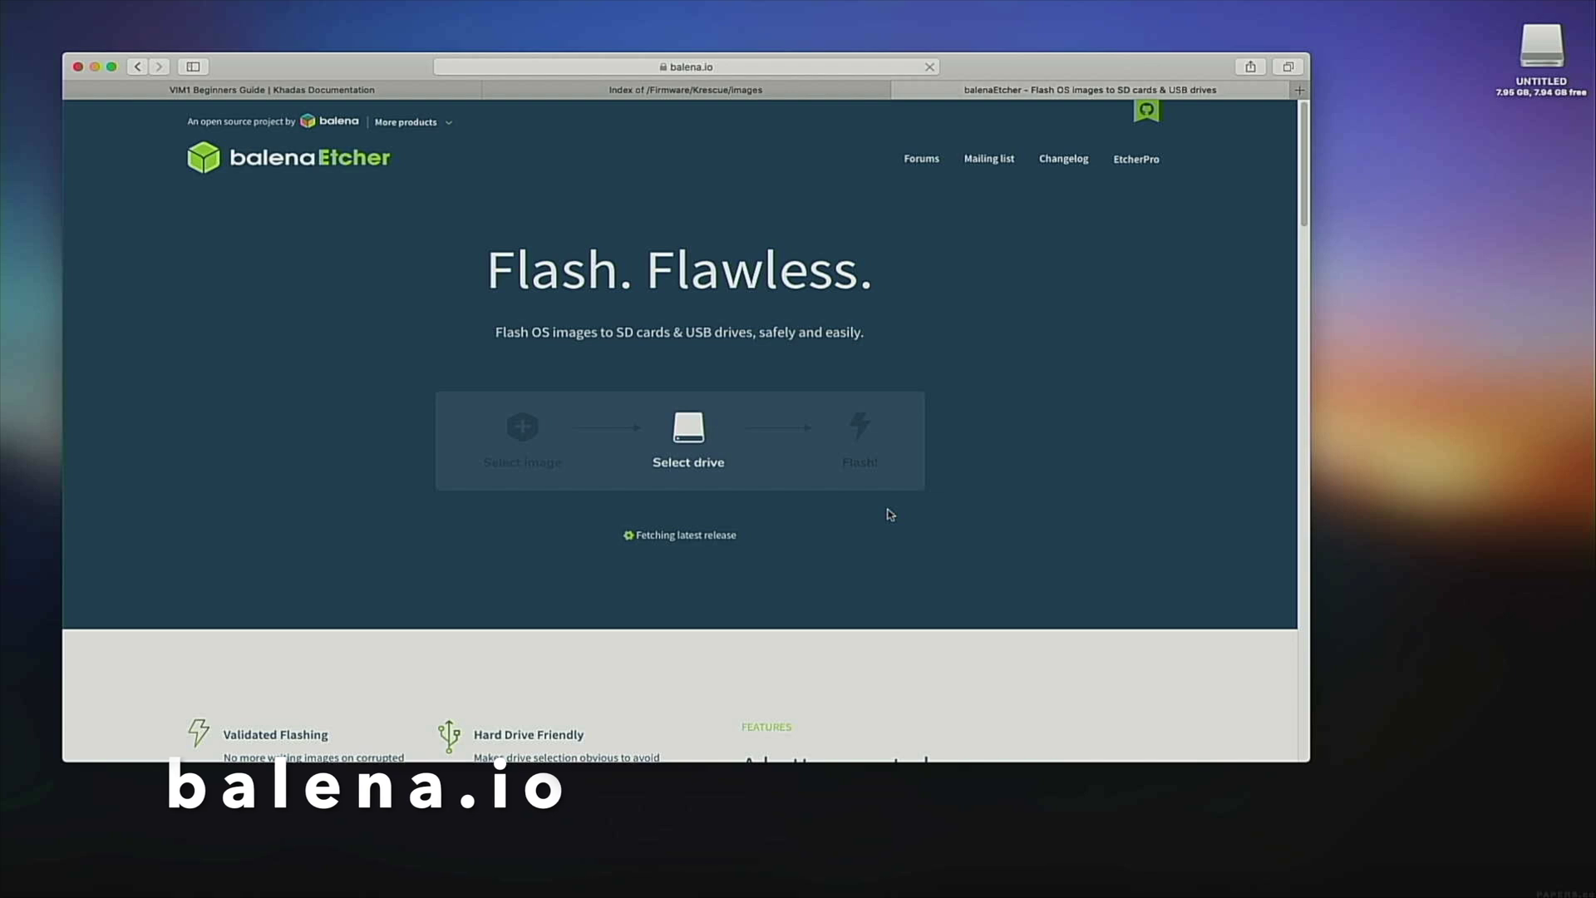
click(734, 586)
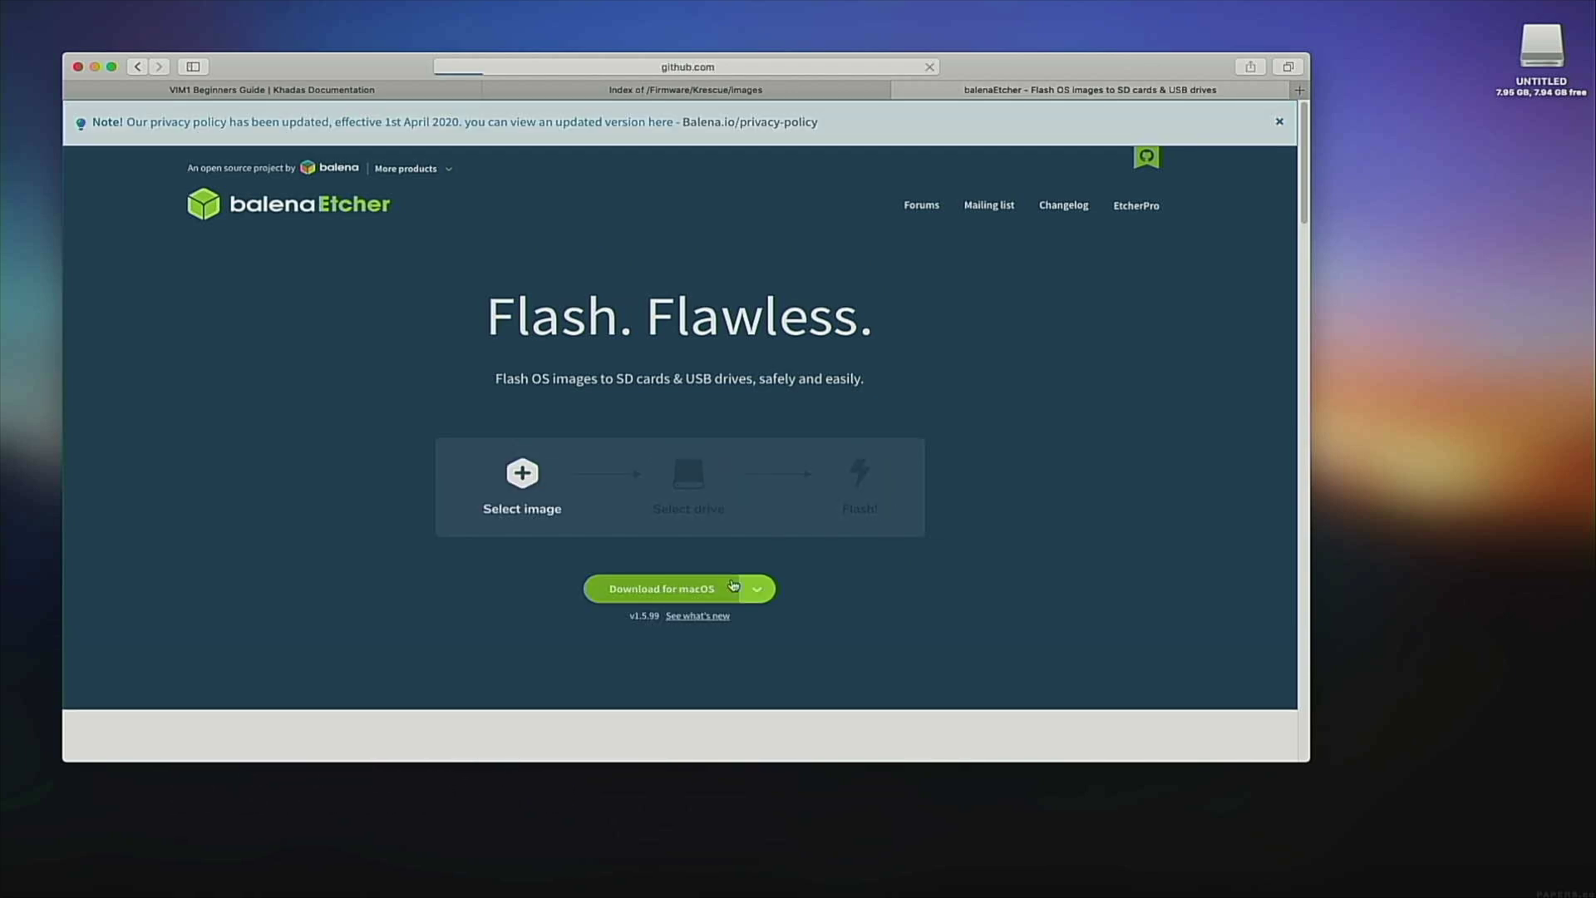
click(835, 447)
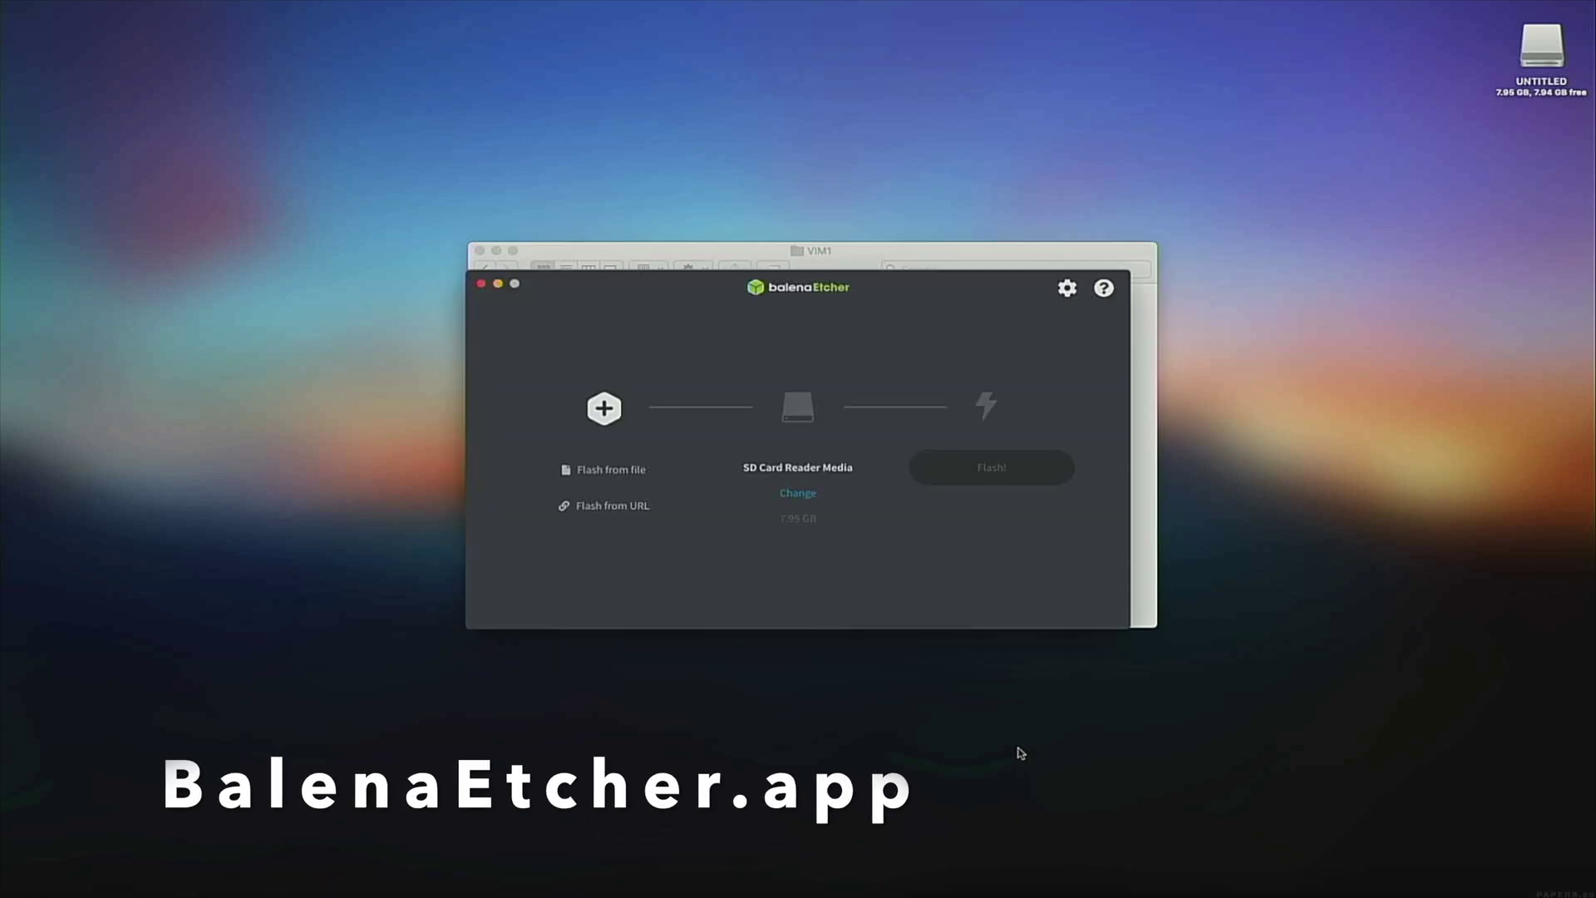
Place Etcher and the VIM1 folder side by side and load VIM1.krescue.sd.img into Etcher.
drag(773, 267, 564, 283)
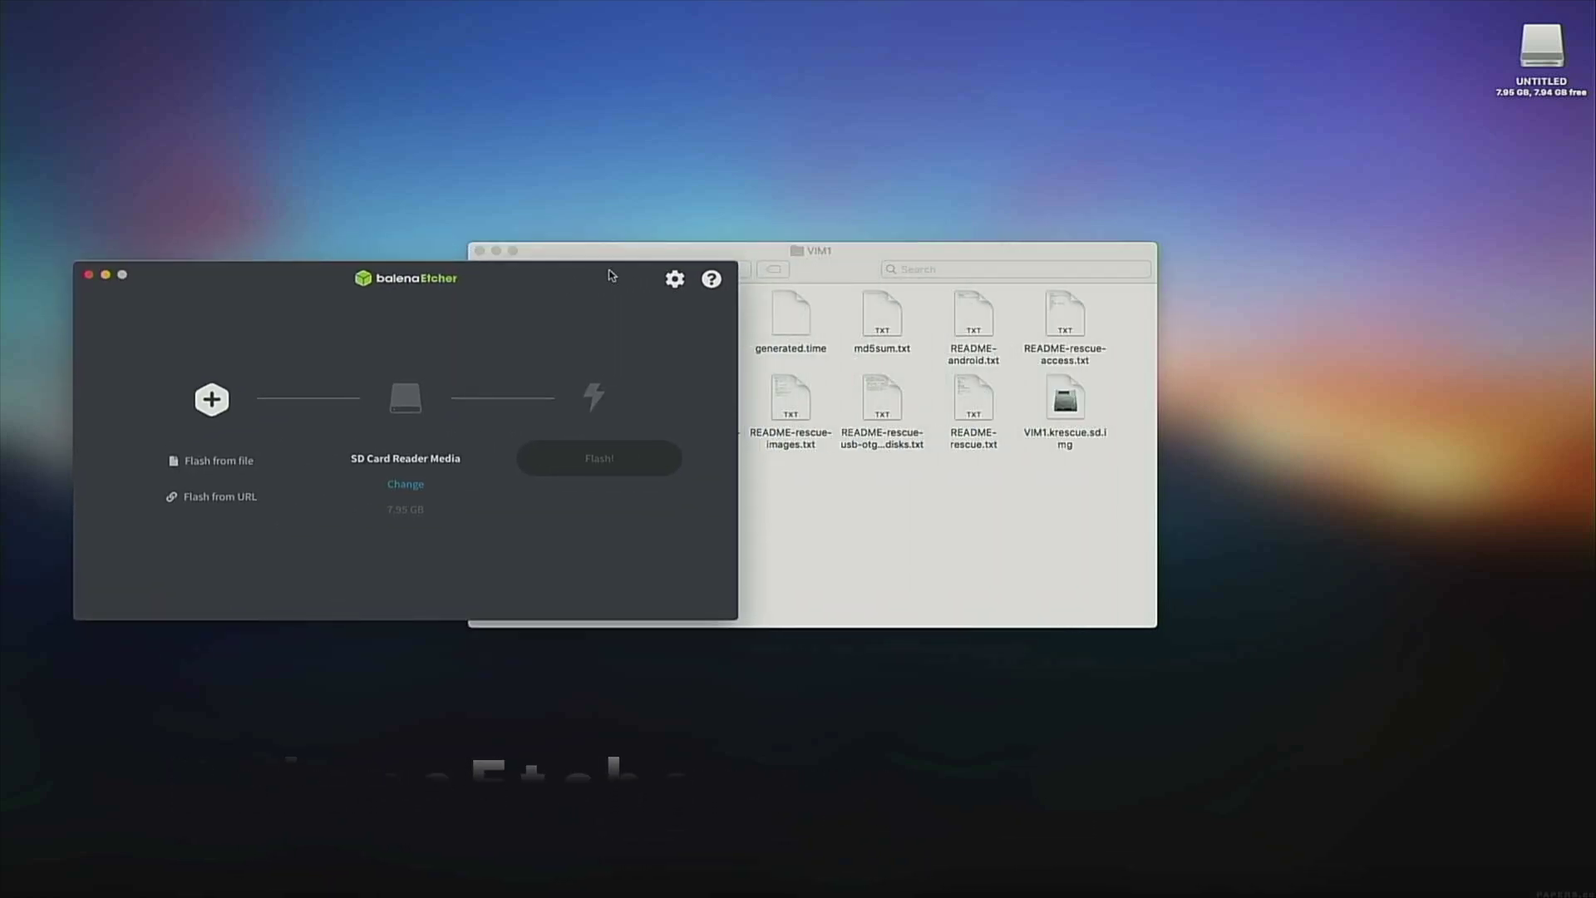
drag(703, 260, 1044, 261)
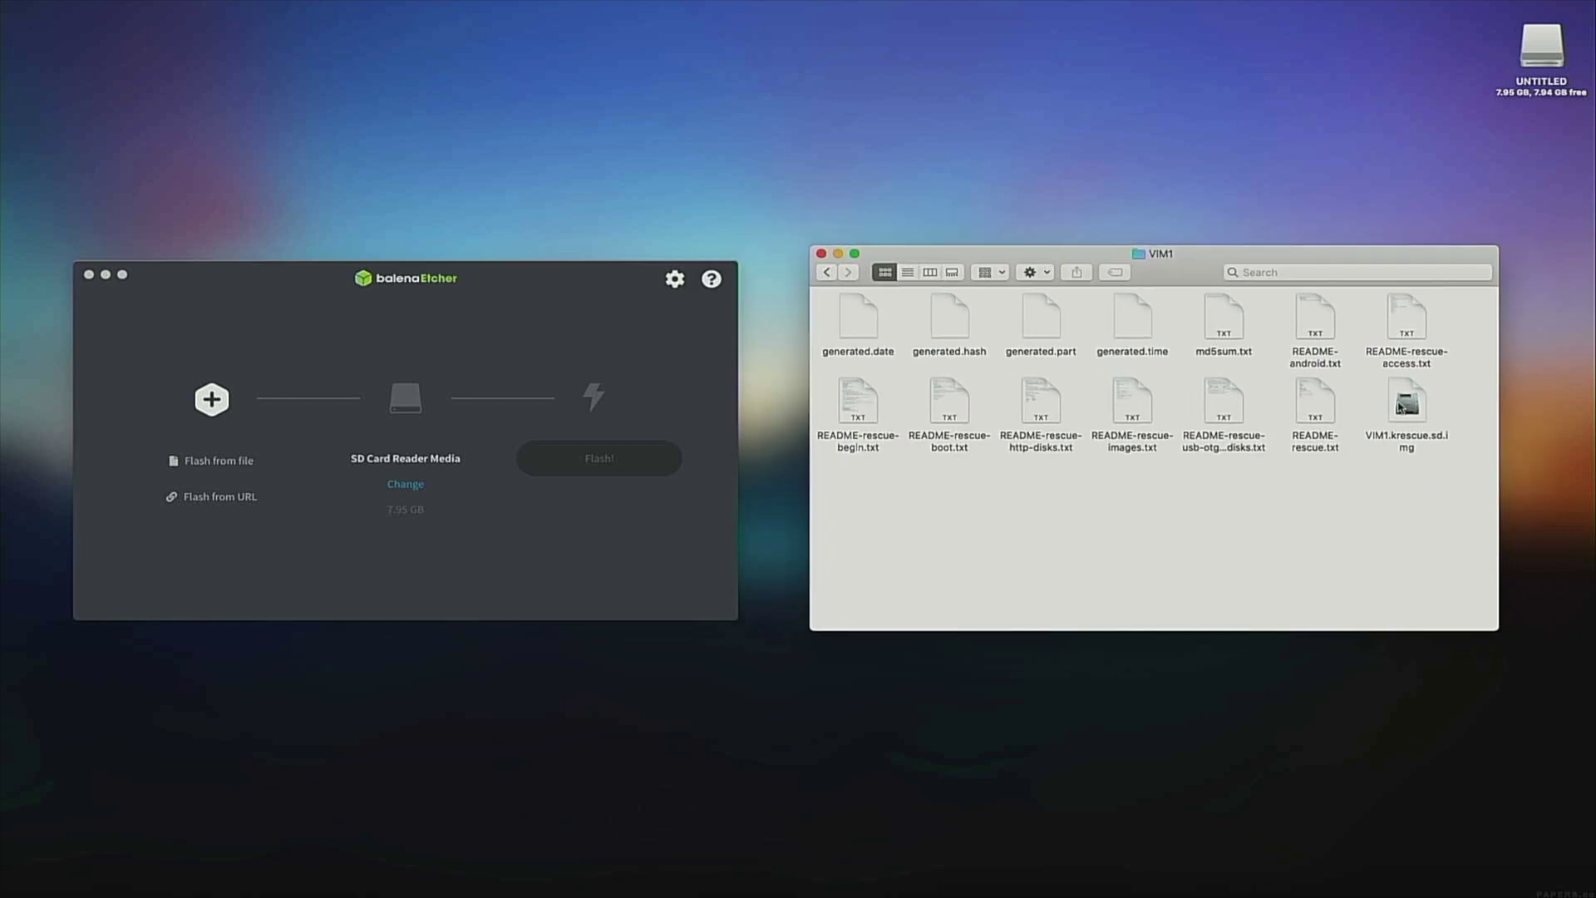
drag(1401, 408, 212, 391)
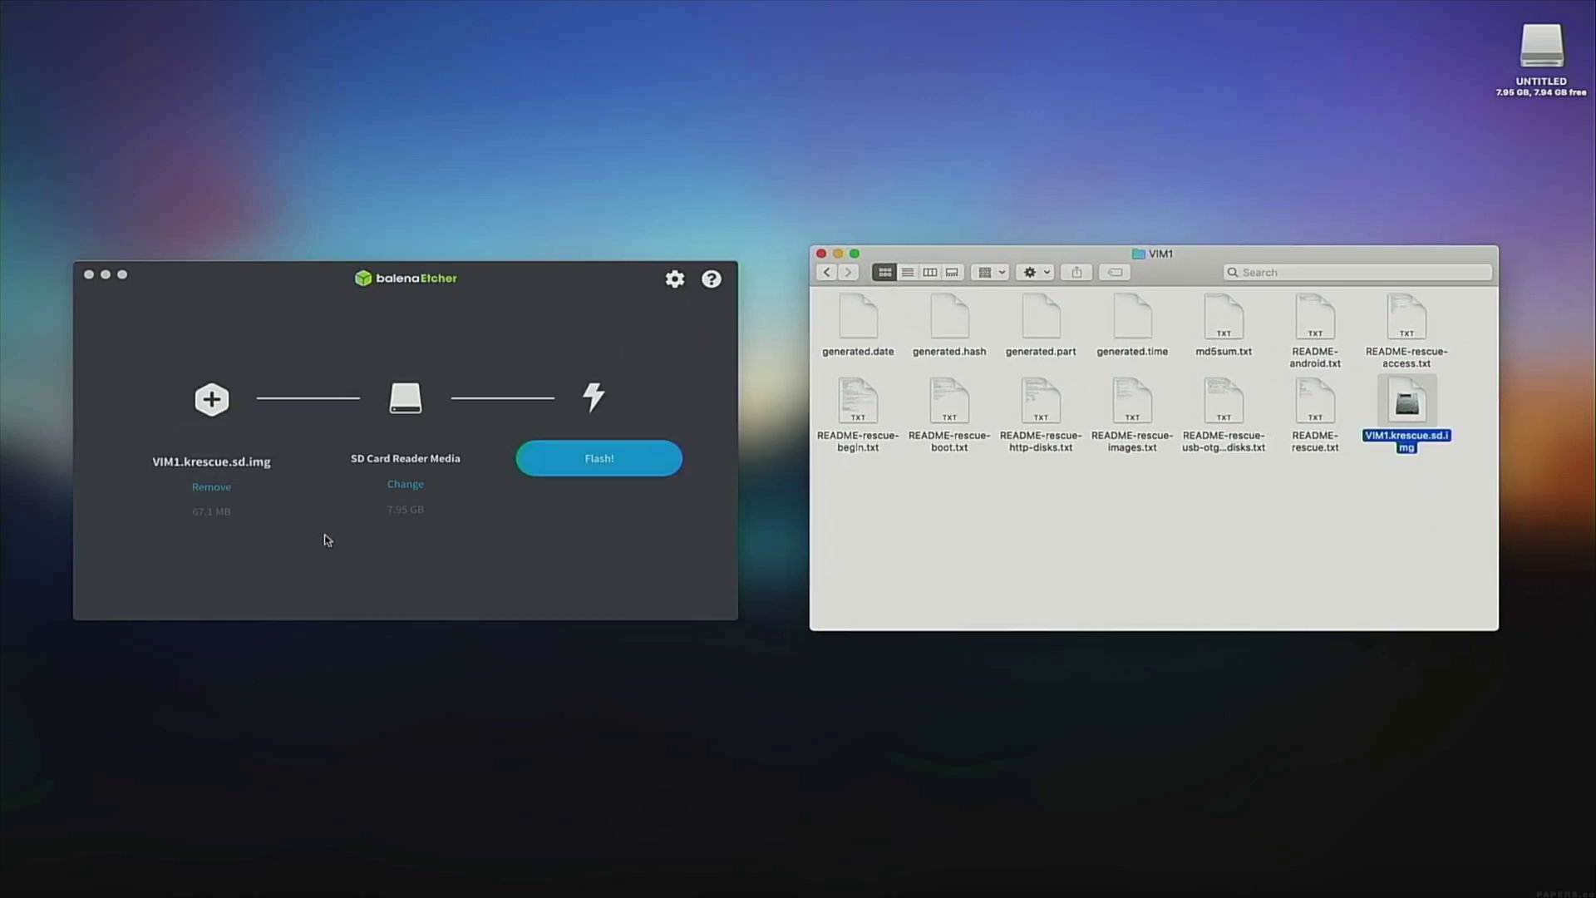
Flash the image to the SD card, authorising with the account password.
click(611, 463)
click(609, 461)
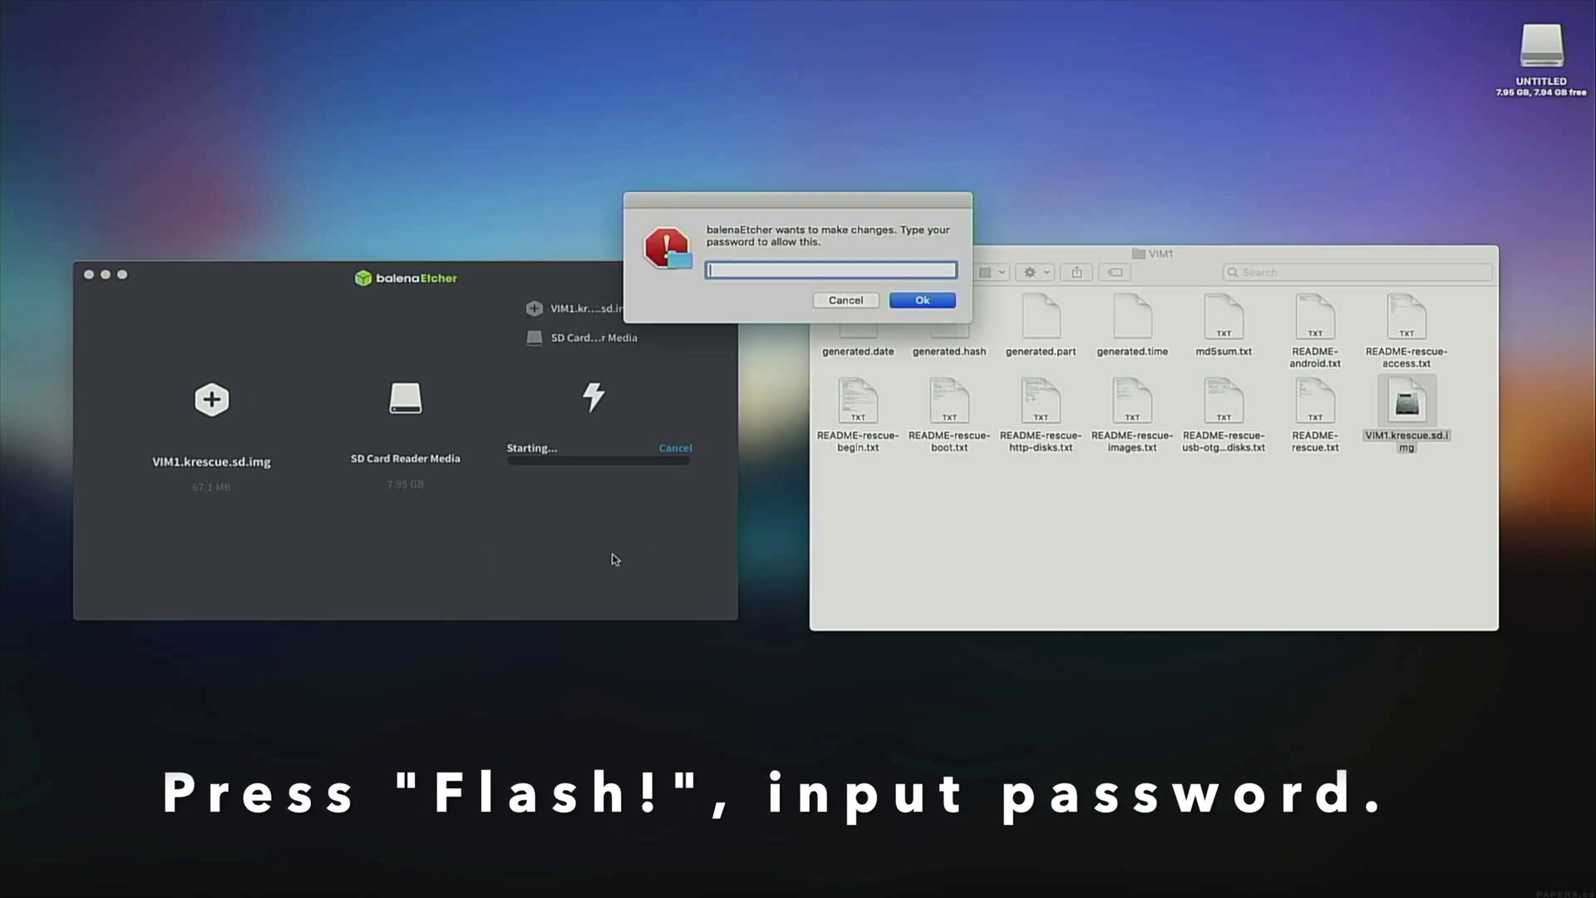
text(•••••••)
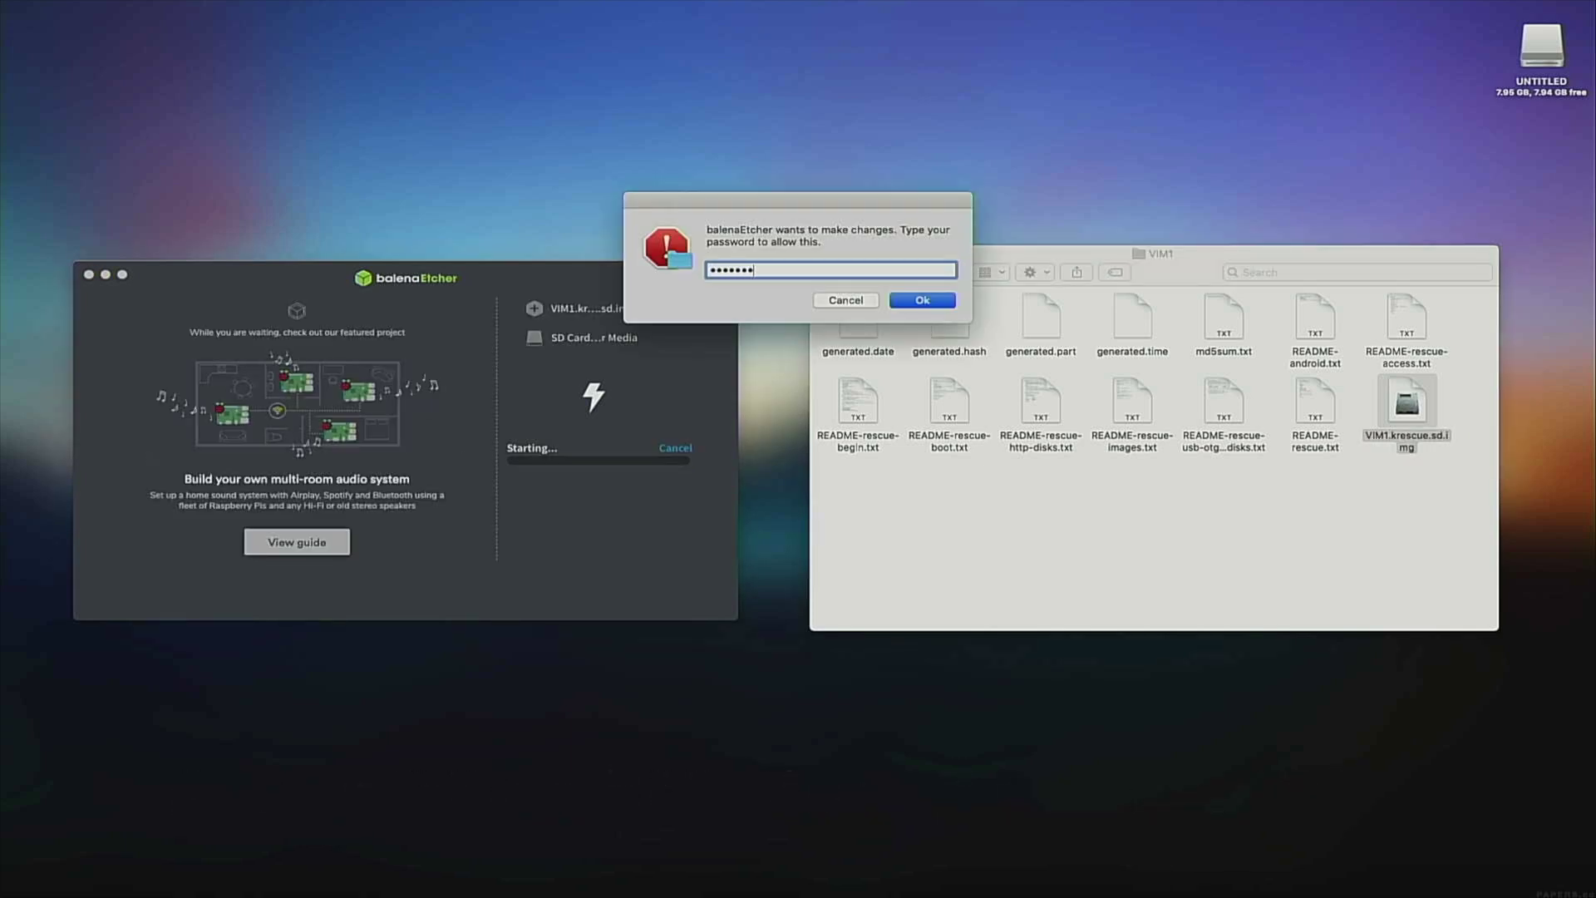
text(•••••••)
key(Return)
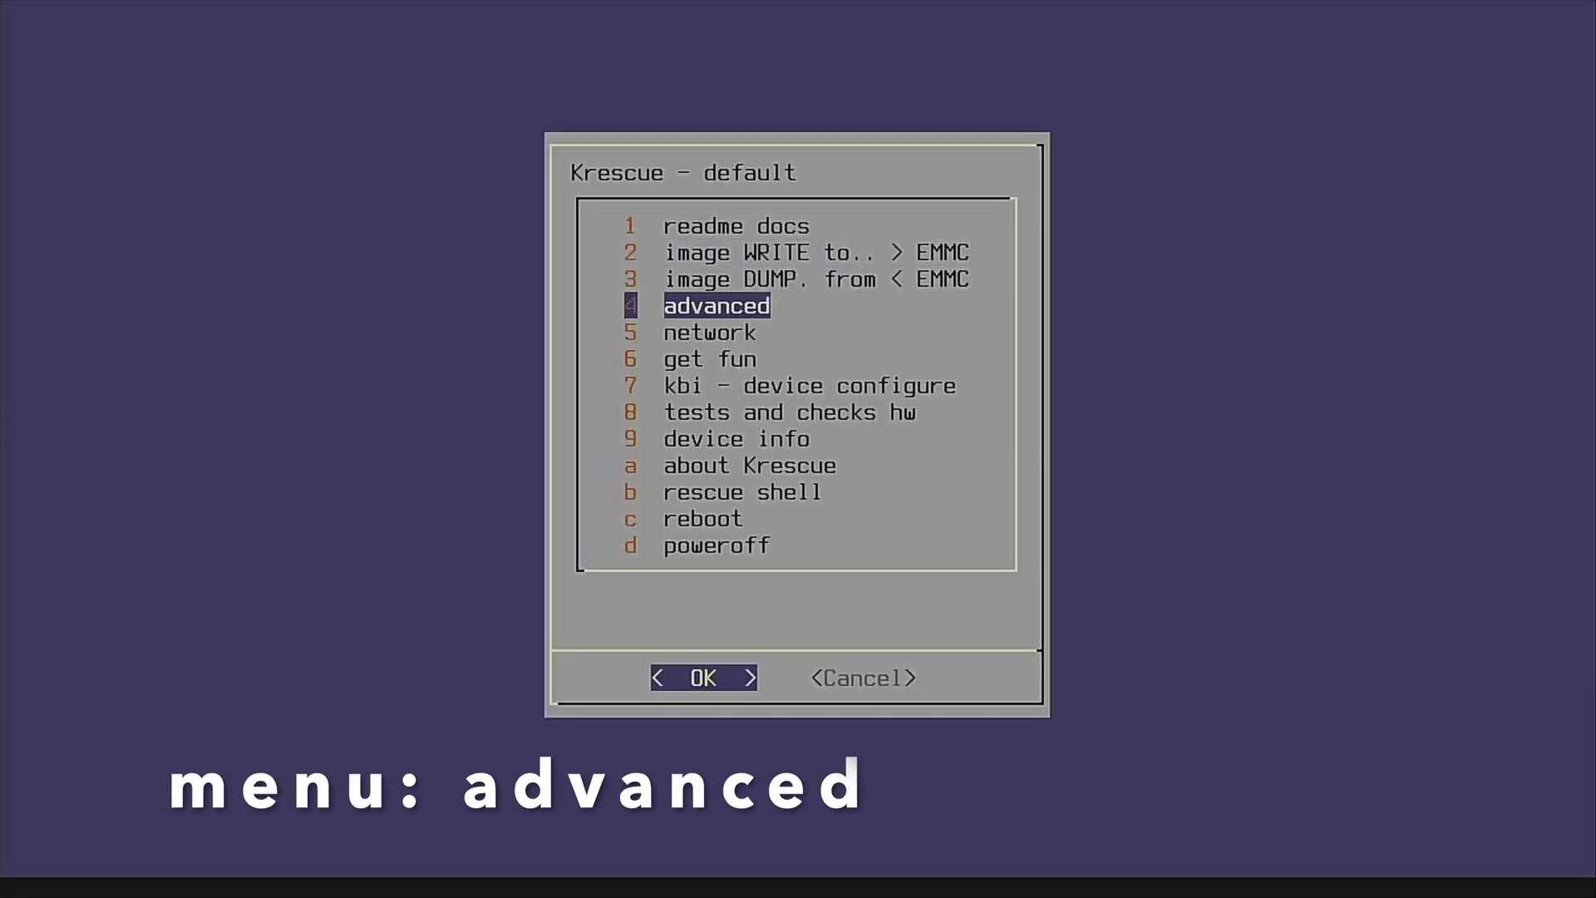
Format the SD dump storage partition from Krescue's advanced options.
key(Return)
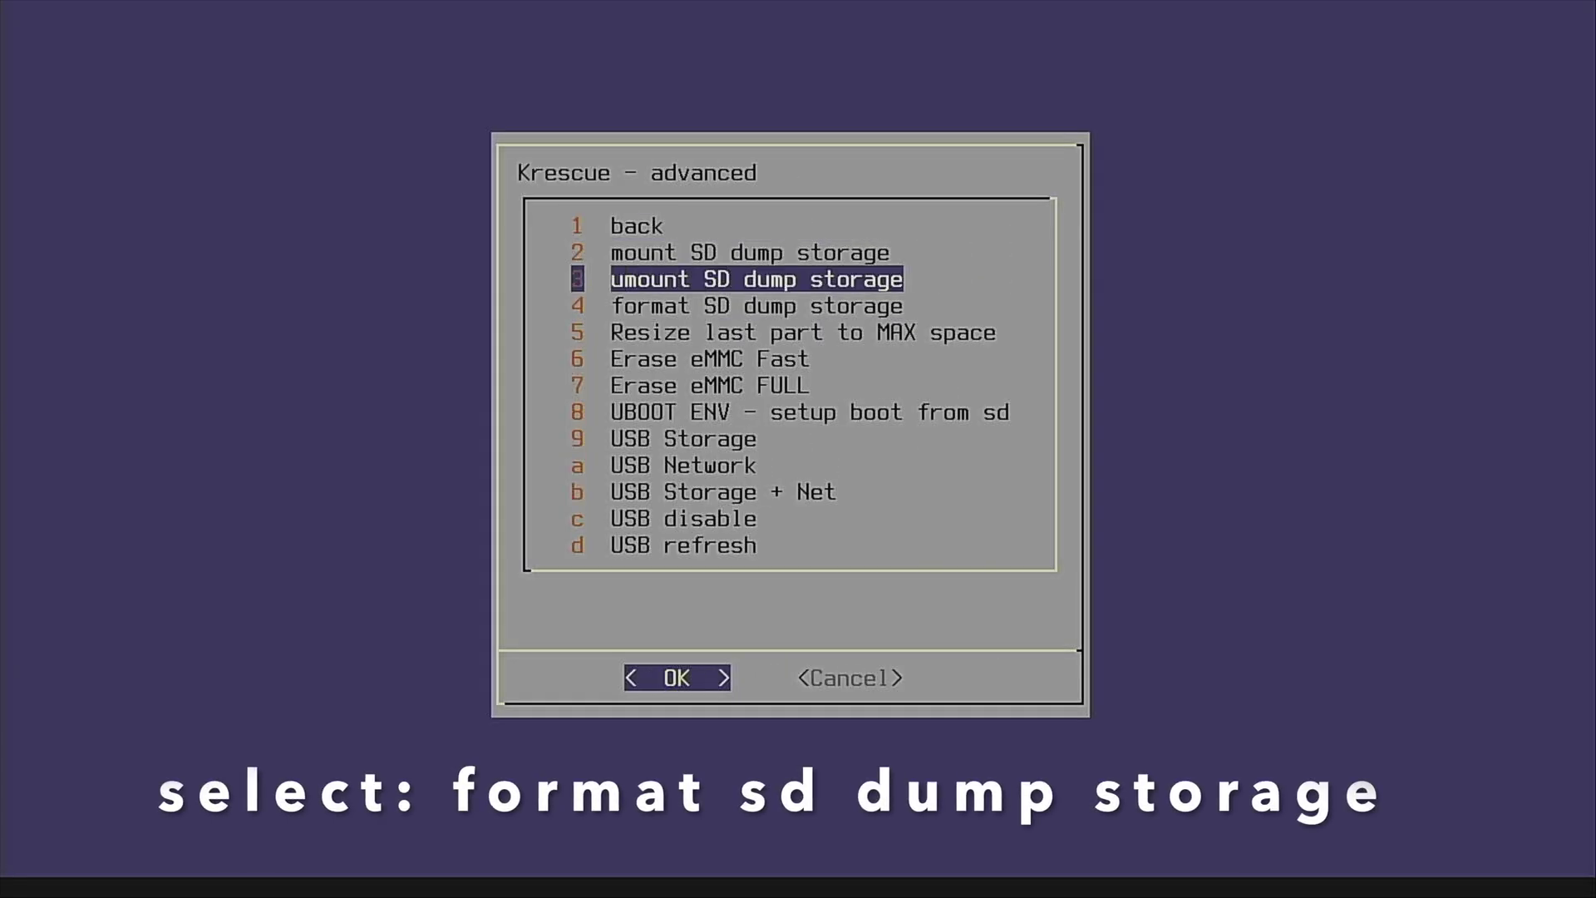
key(Down)
key(Return)
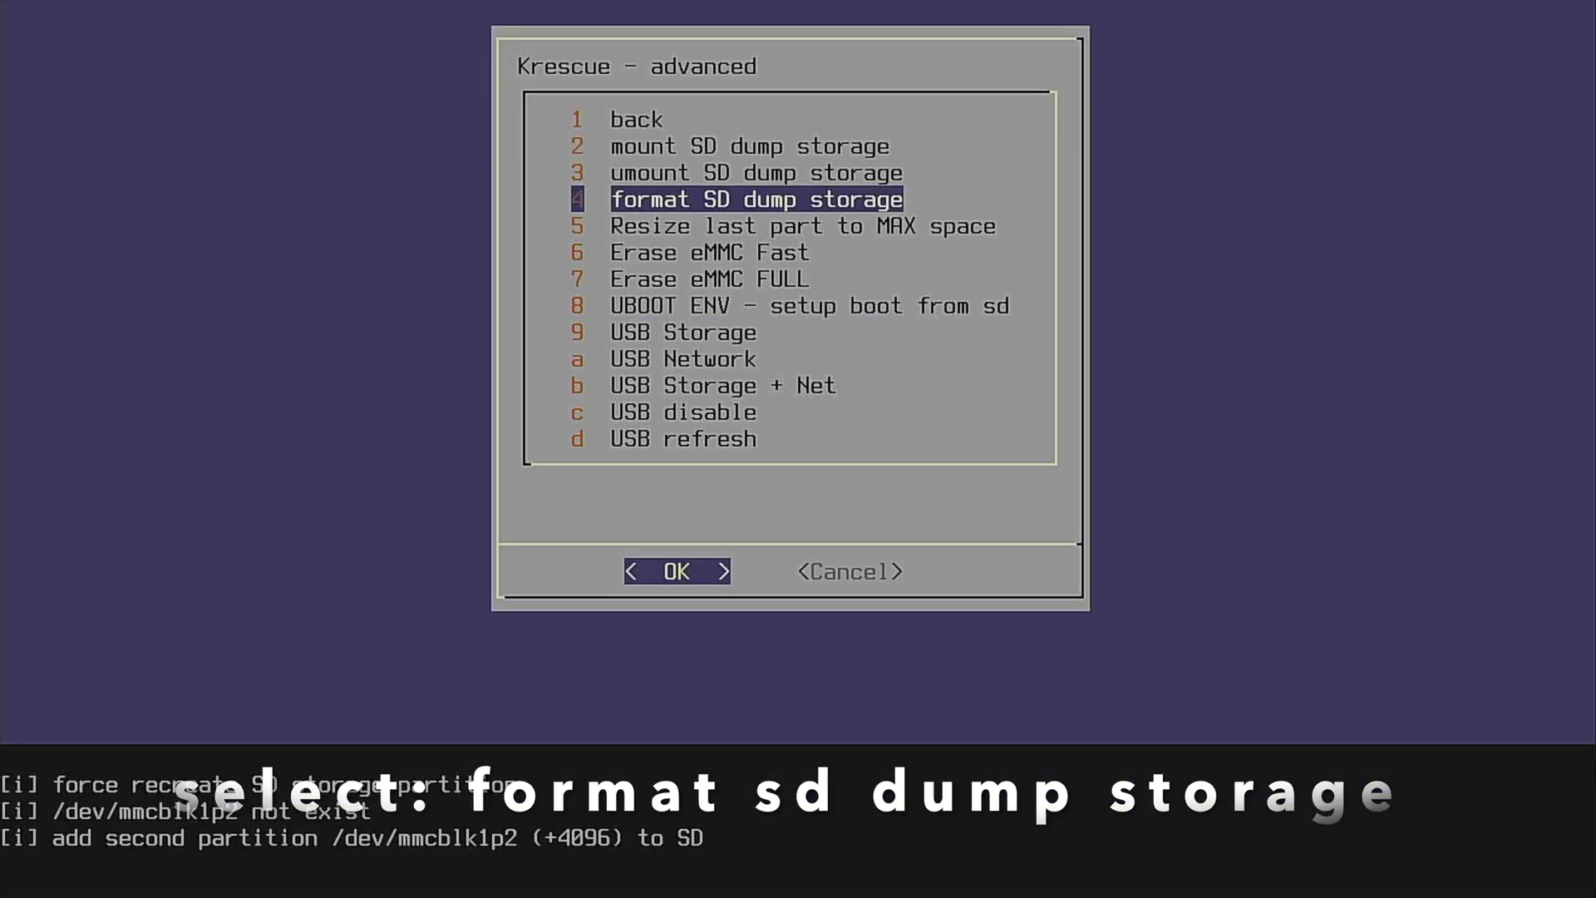
Return to the main Krescue menu and power off the board.
key(Return)
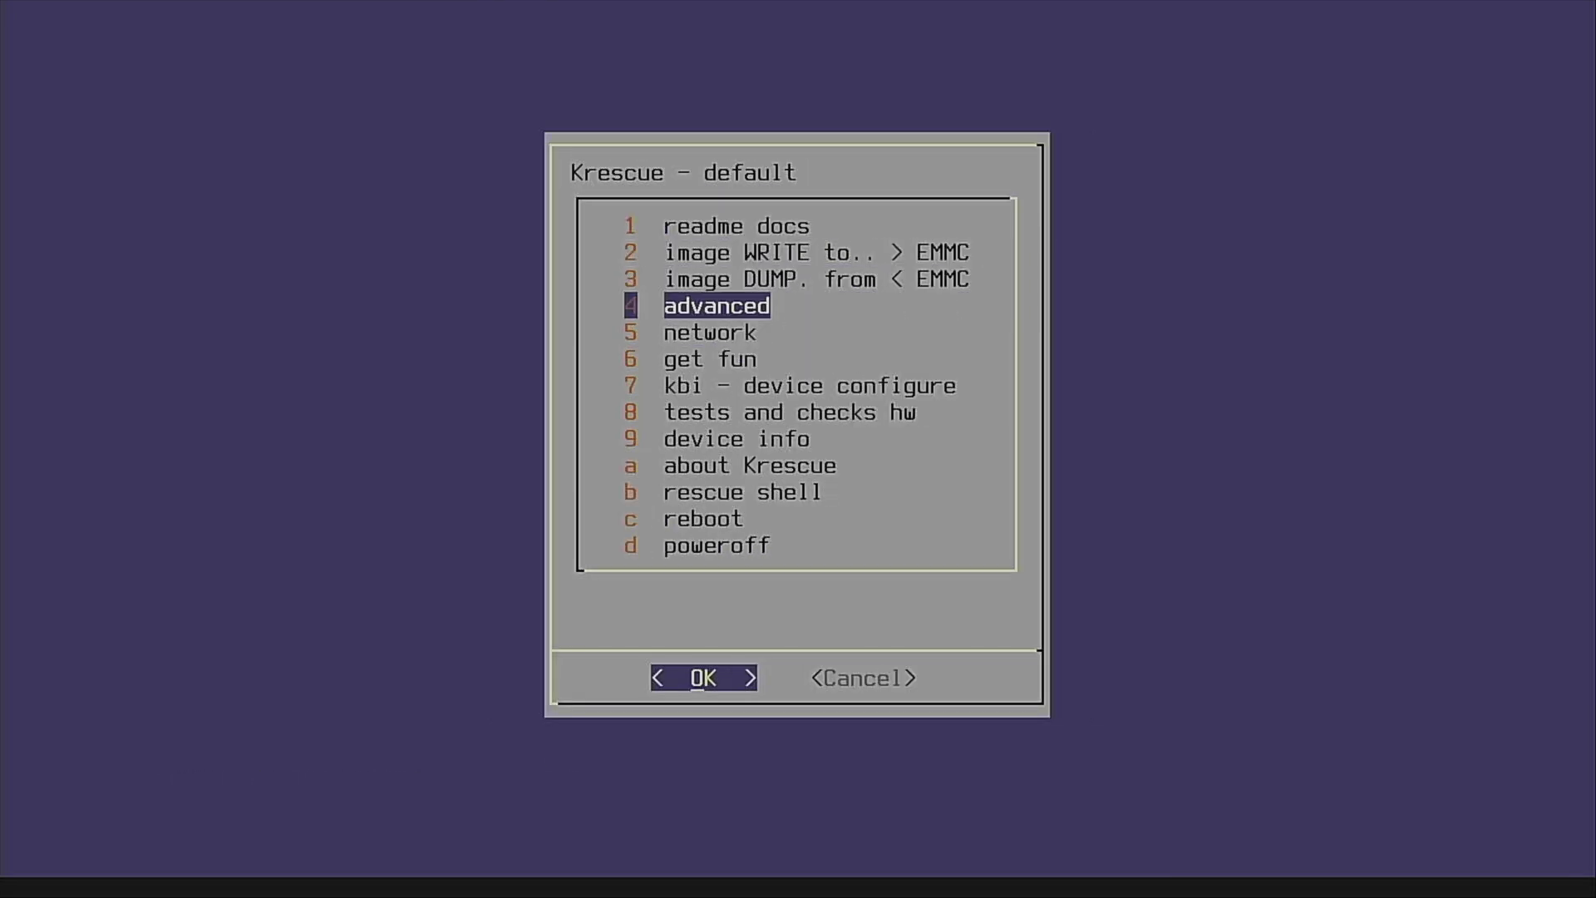
key(Down)
key(Down)
key(Down)
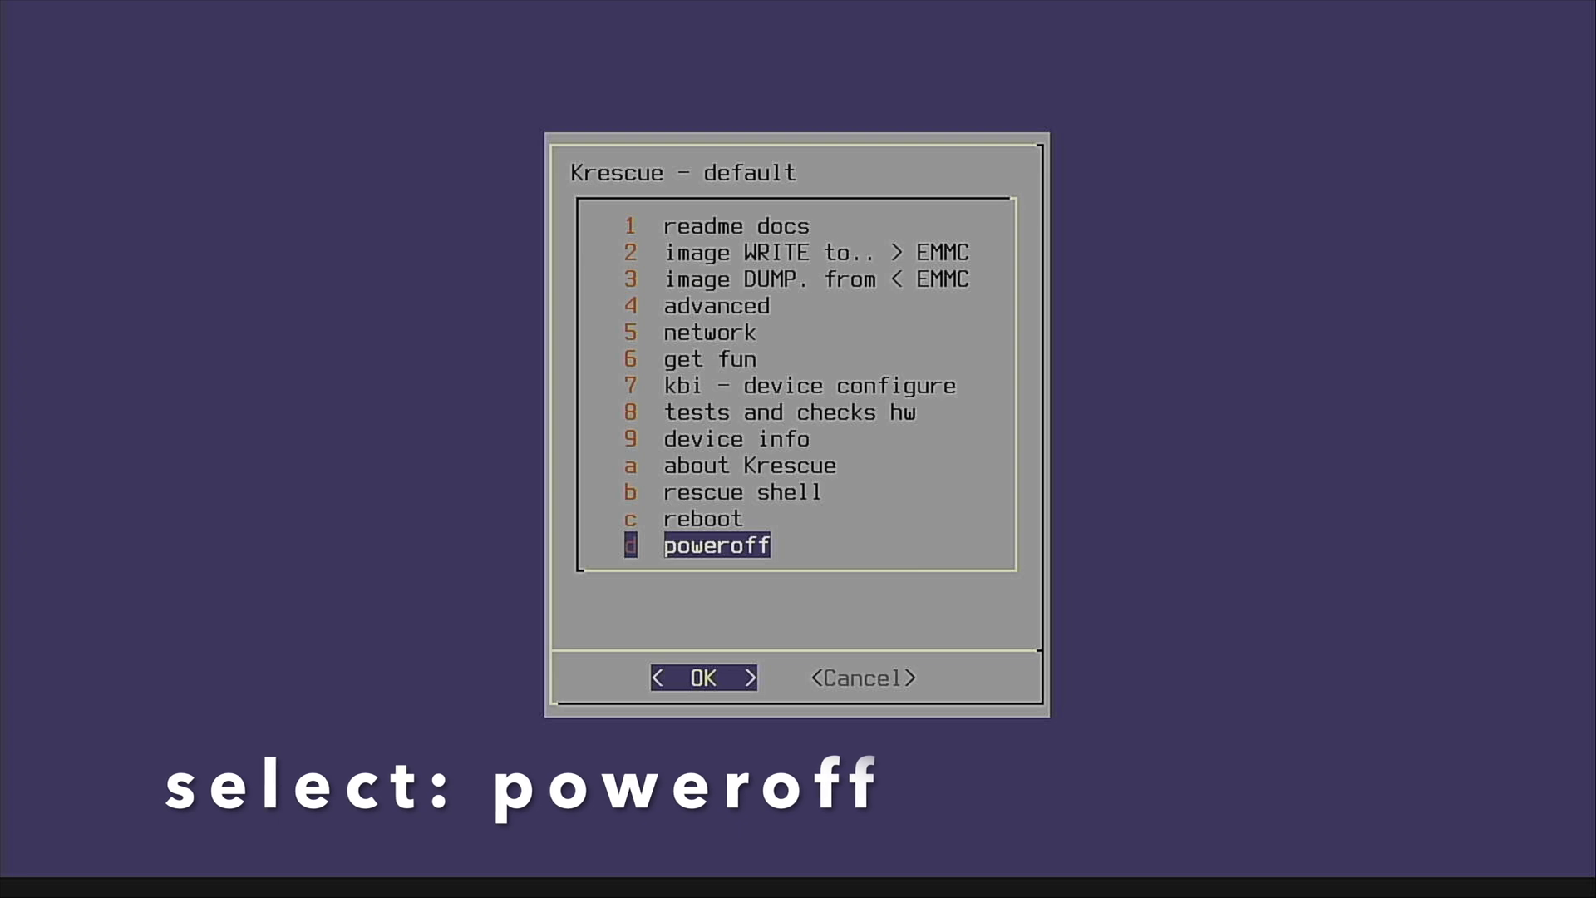
key(Return)
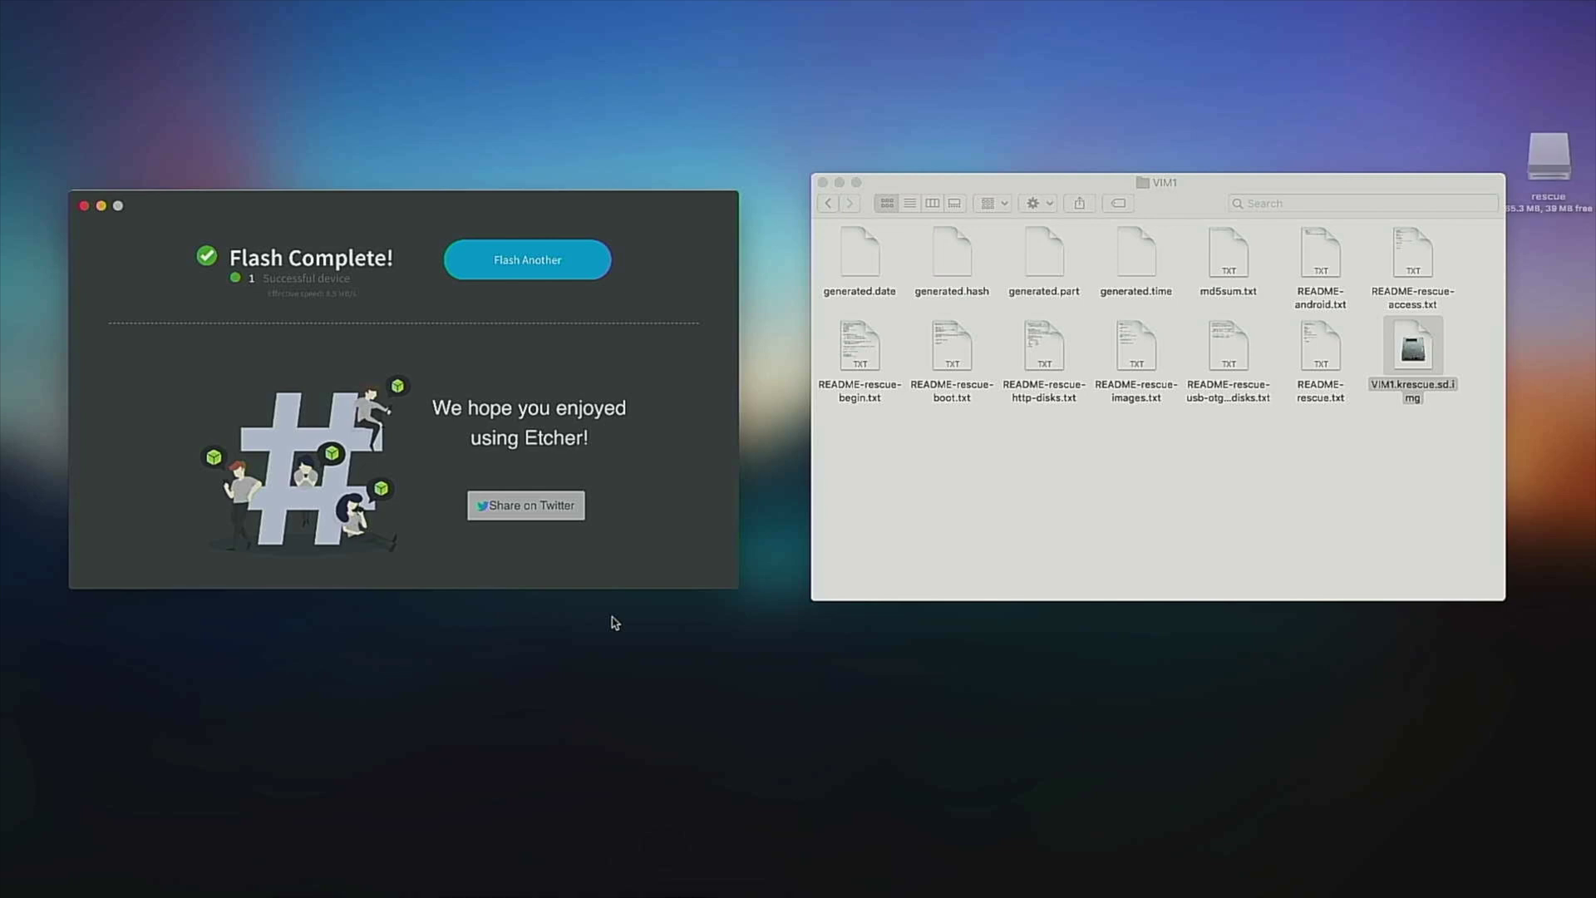
Quit balenaEtcher and copy the VIMx OpenWrt .kresq image from Downloads onto the dumps drive.
click(104, 6)
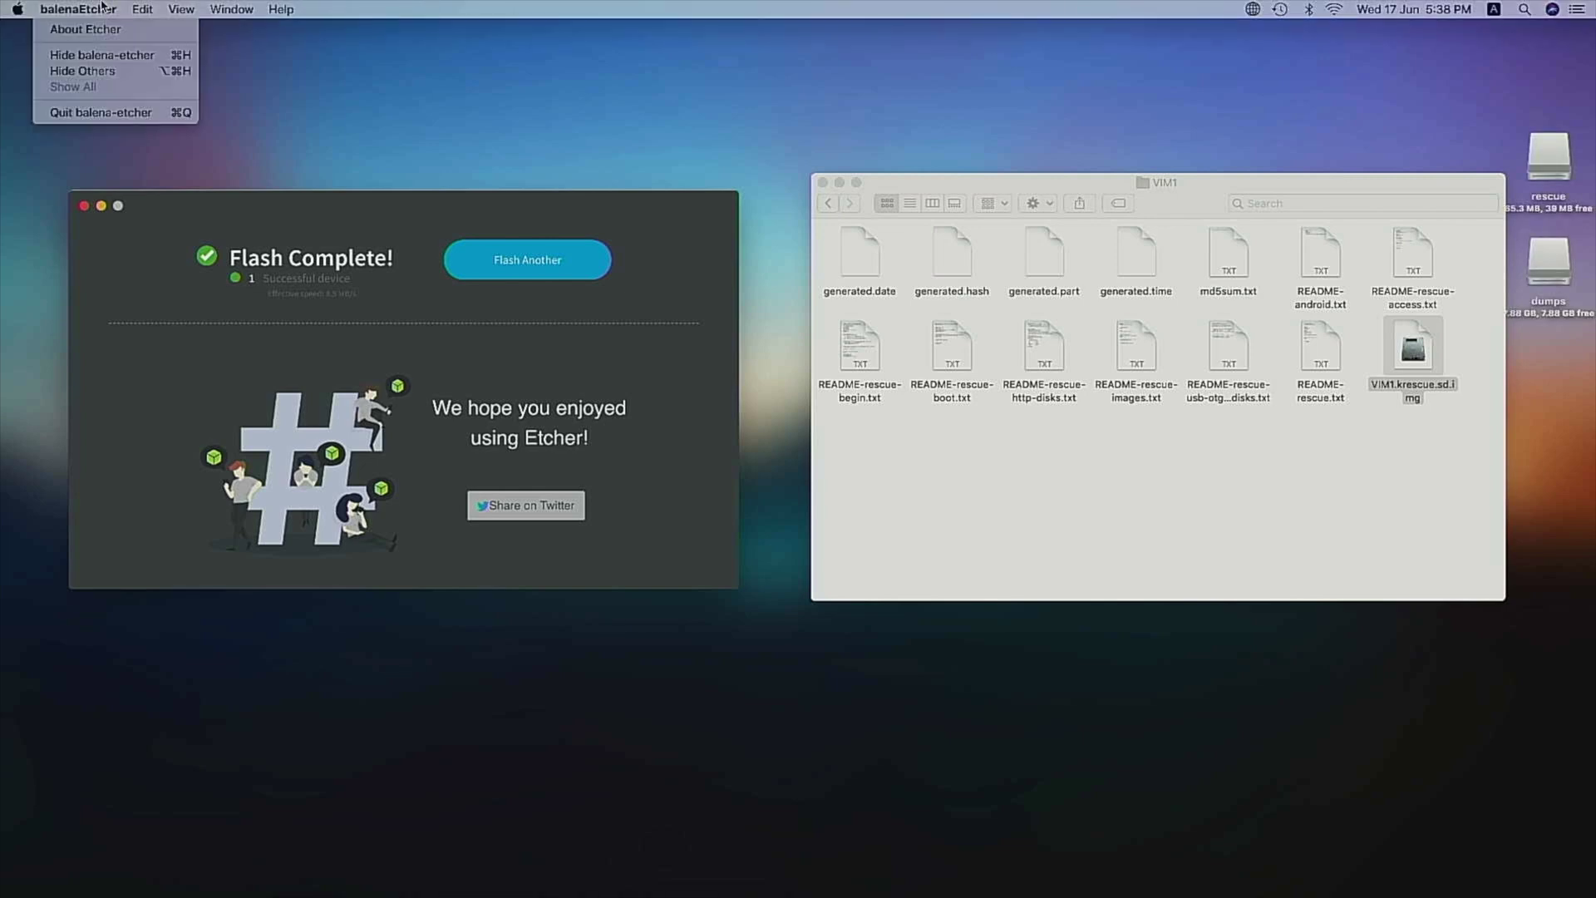
click(122, 116)
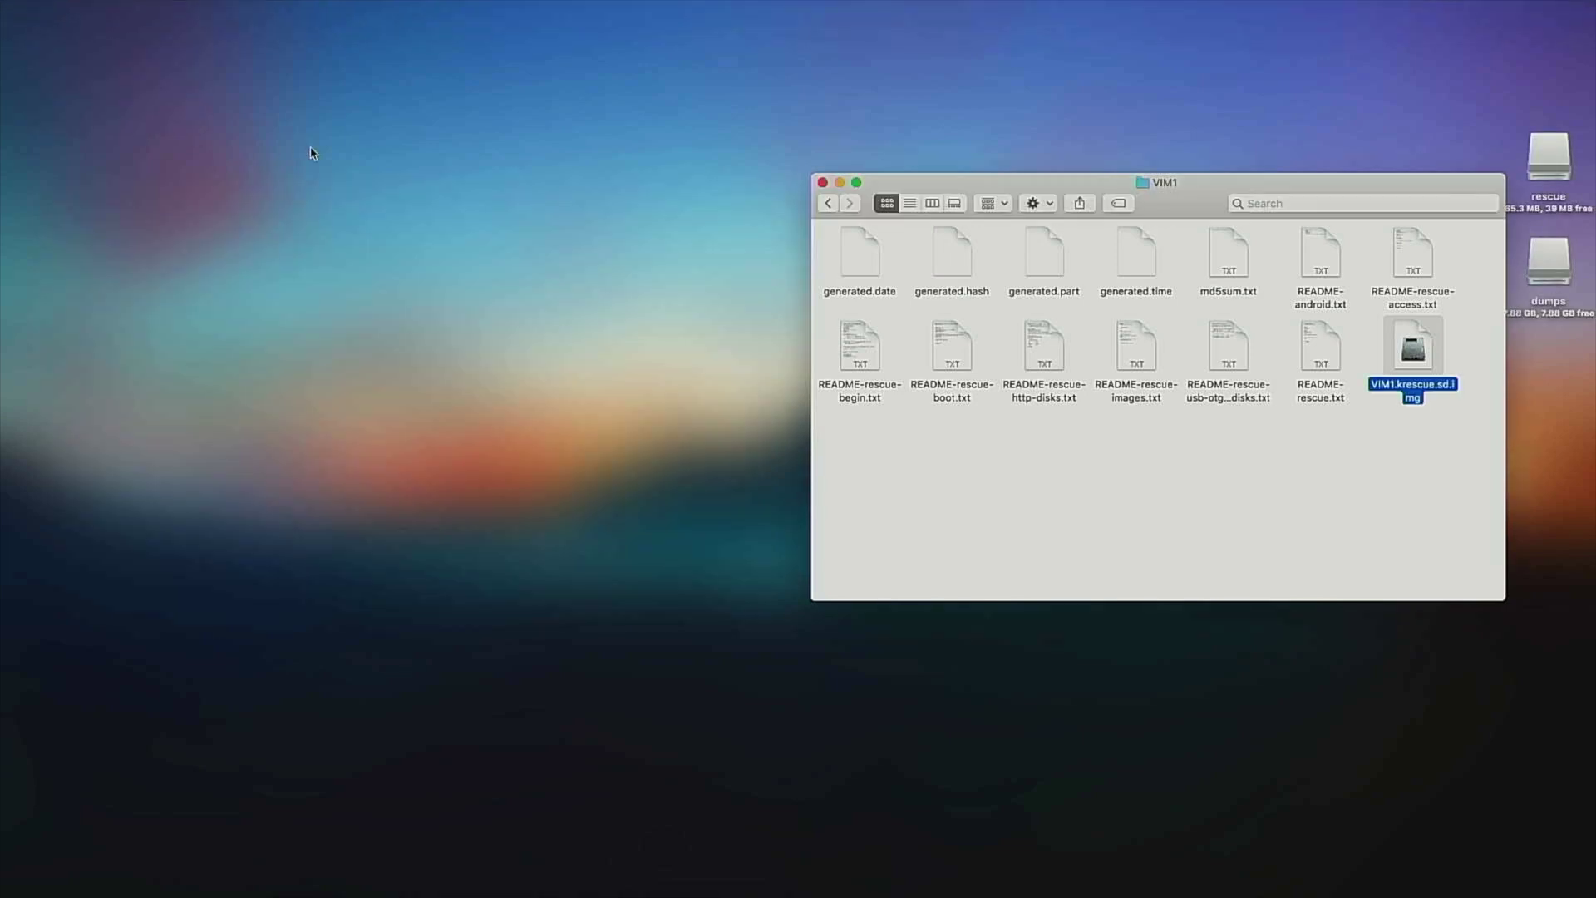
drag(1161, 203, 755, 244)
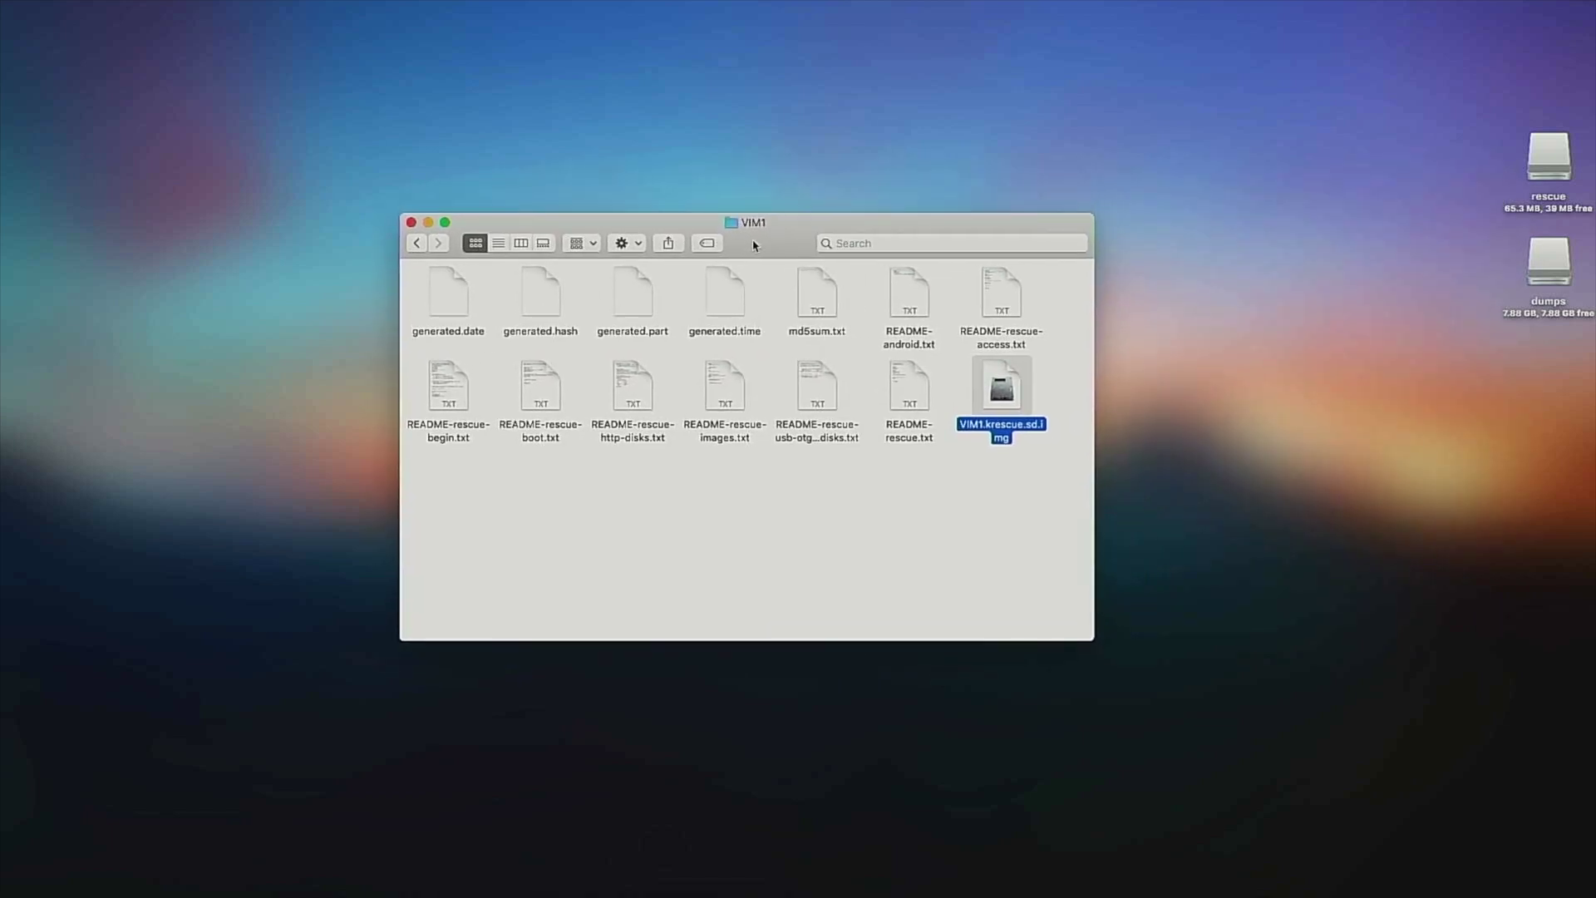
click(424, 245)
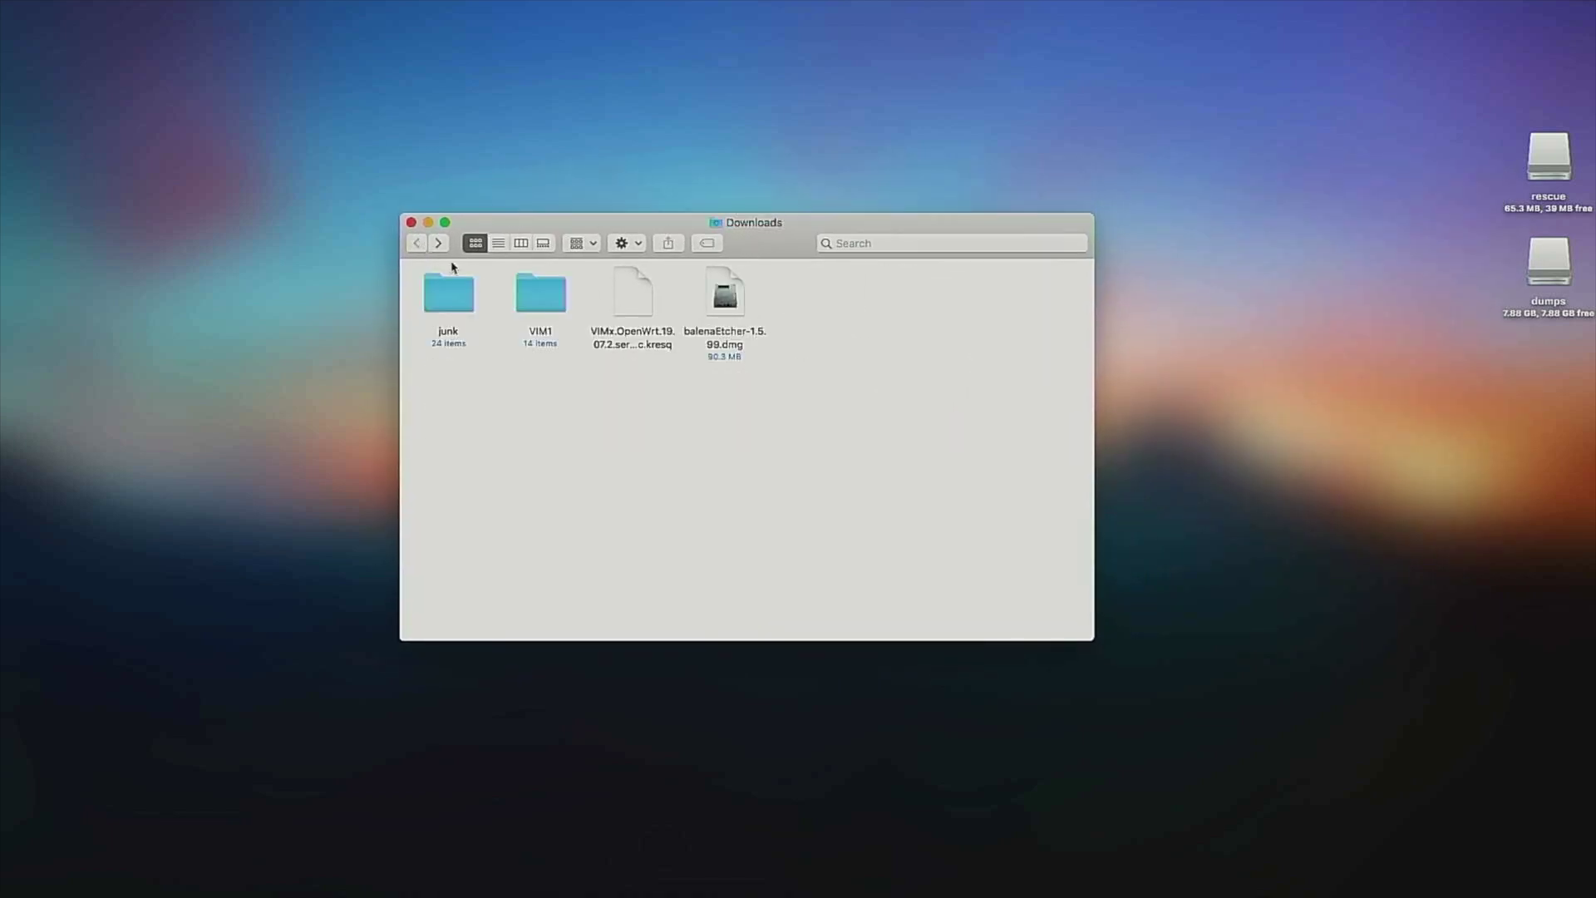
click(651, 301)
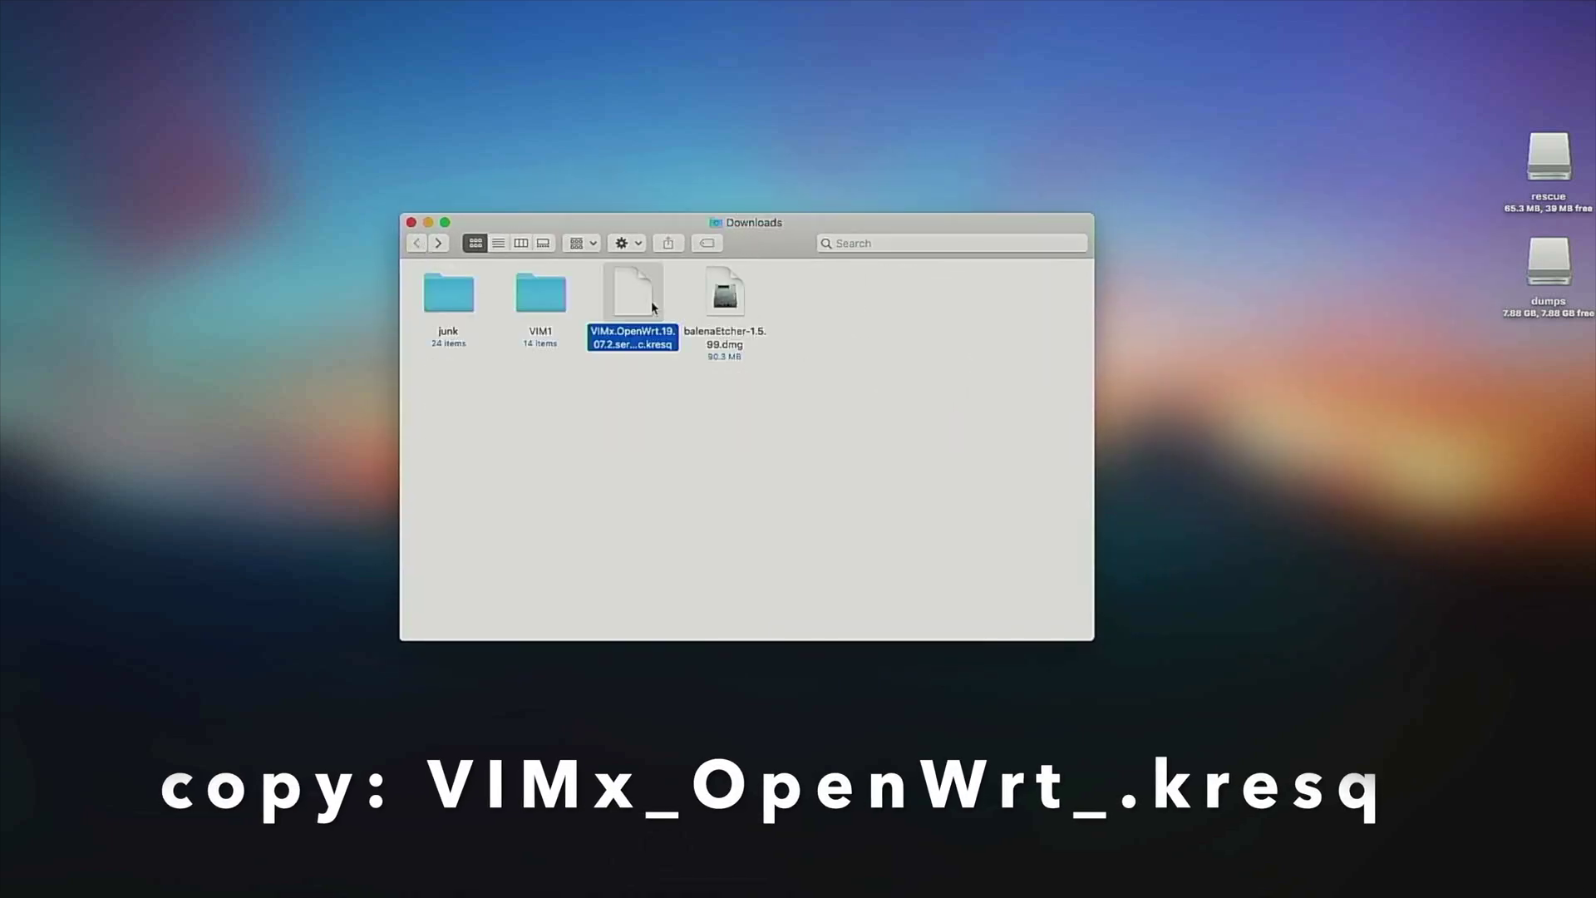
double_click(1548, 262)
drag(632, 233, 997, 391)
drag(628, 299, 864, 491)
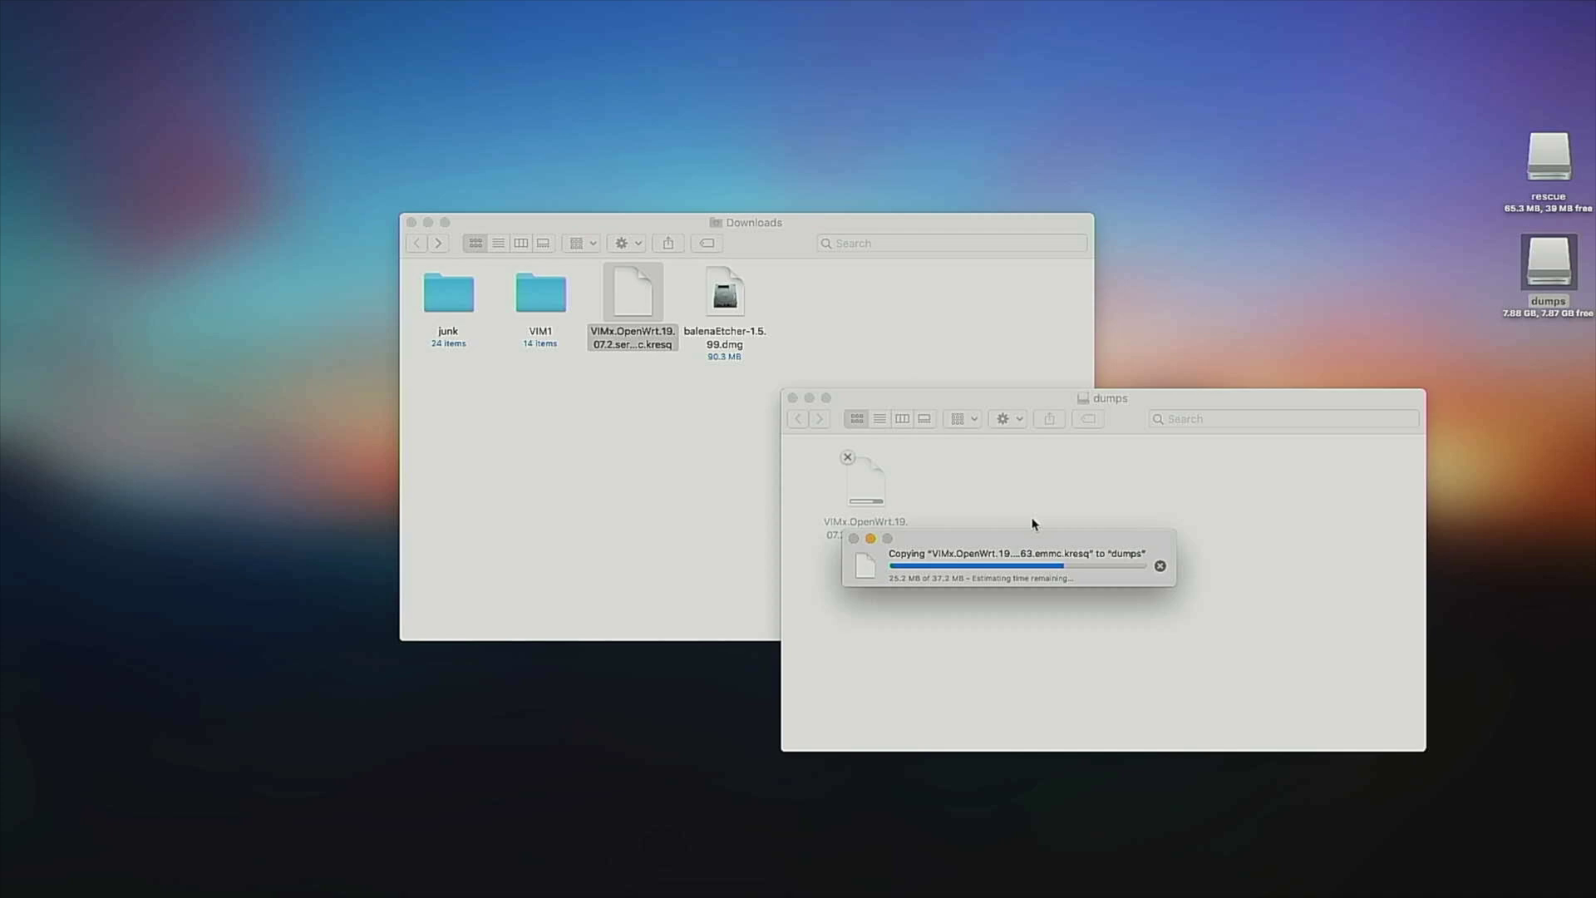
Close the Finder windows and eject the rescue and dumps drives.
click(791, 398)
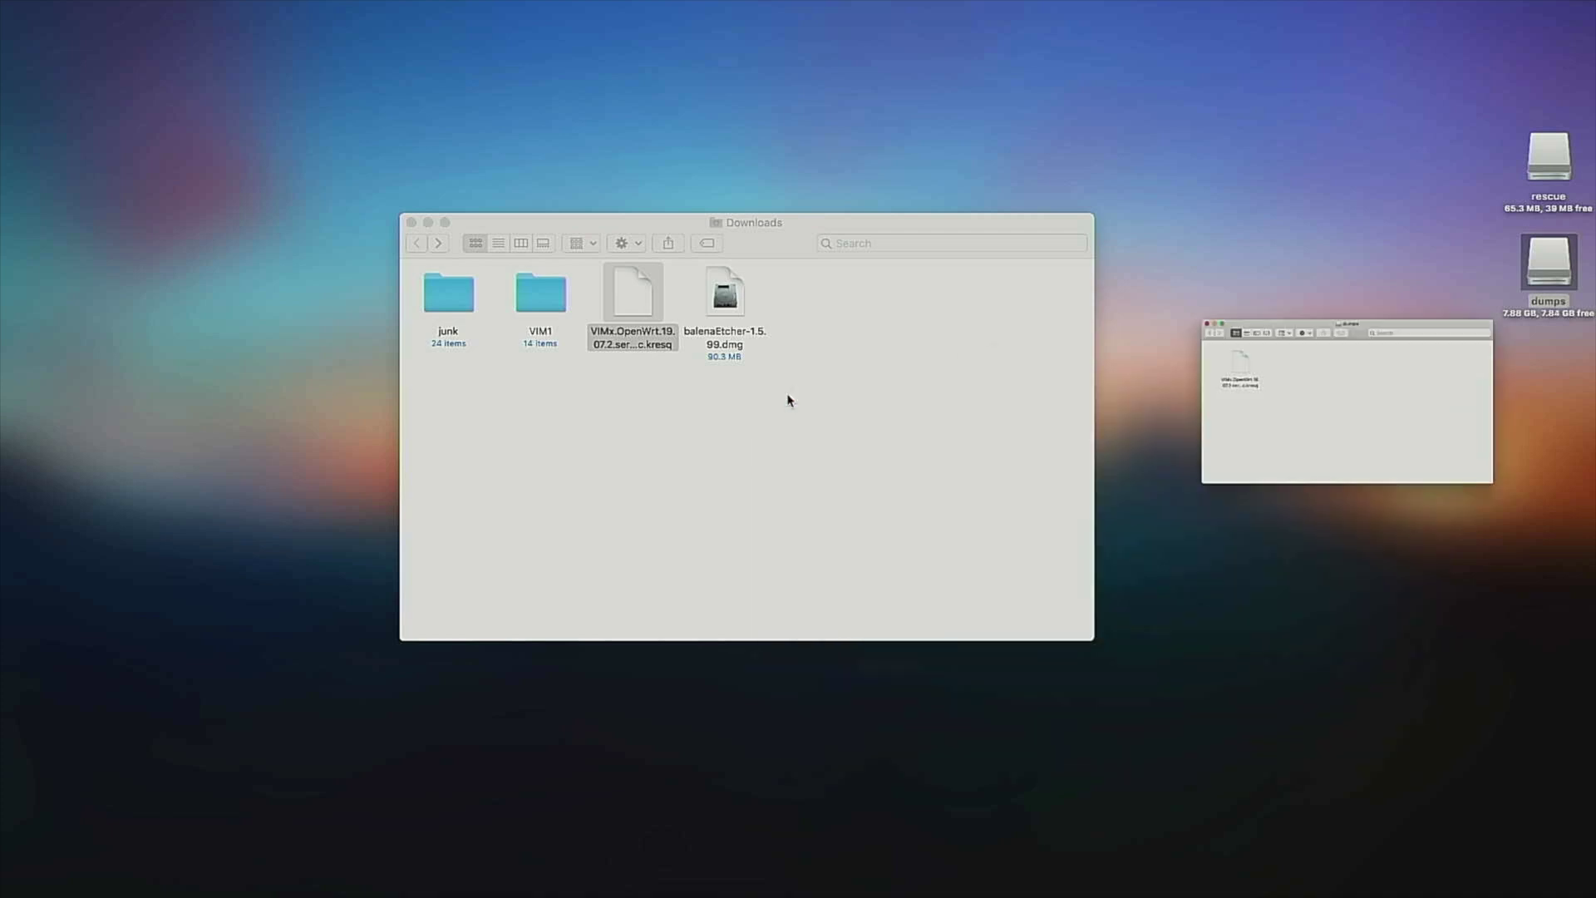
click(411, 222)
drag(1426, 149, 1588, 303)
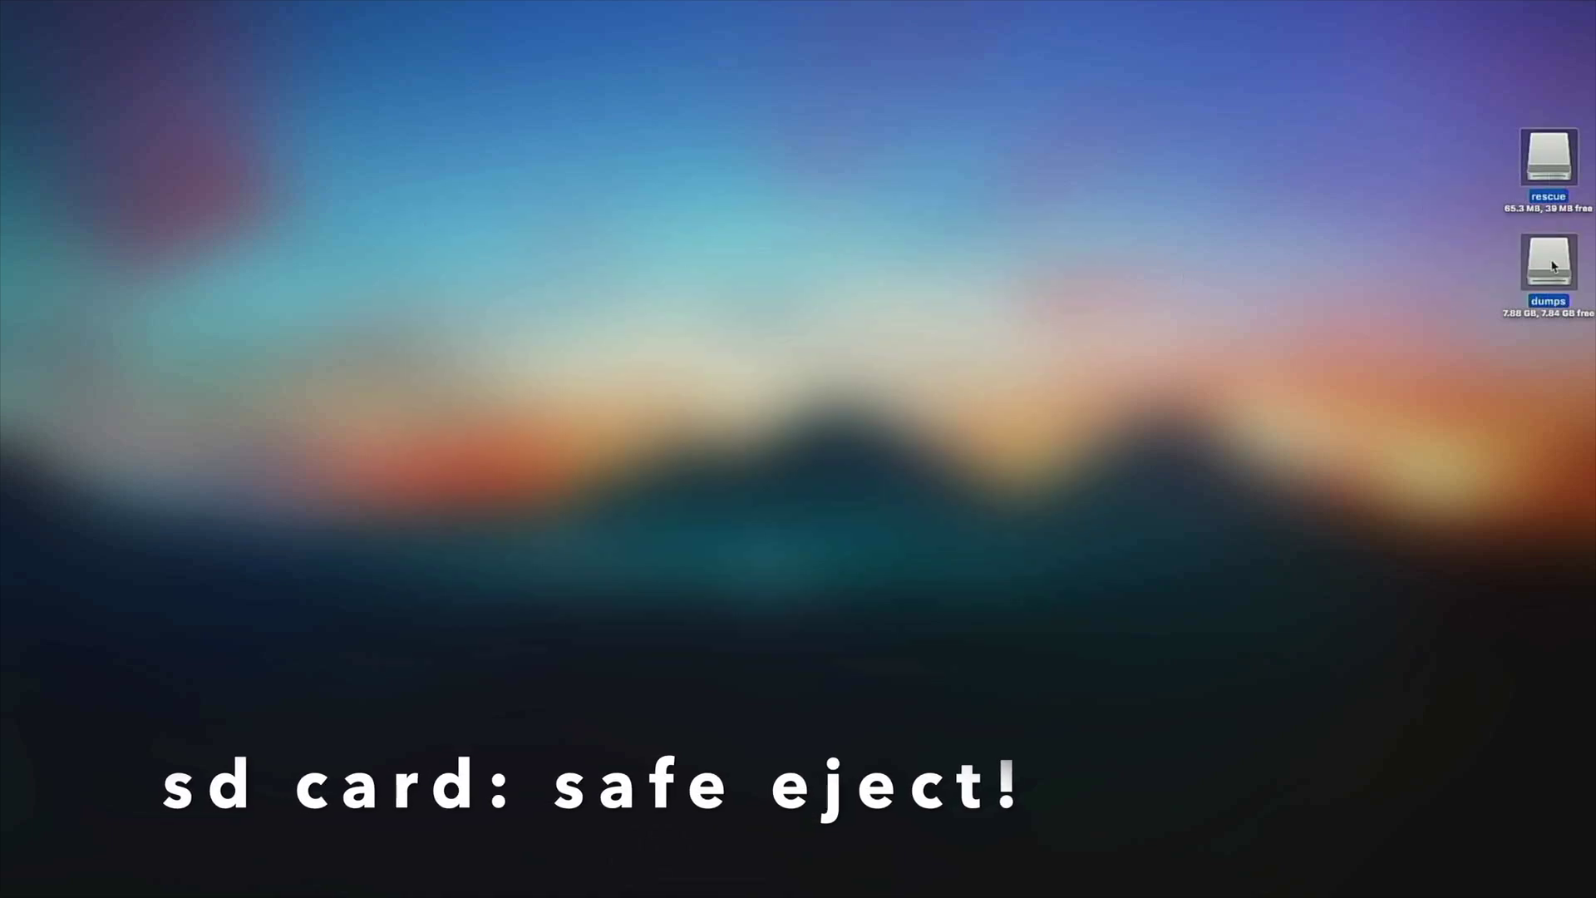
right_click(1550, 256)
click(1427, 294)
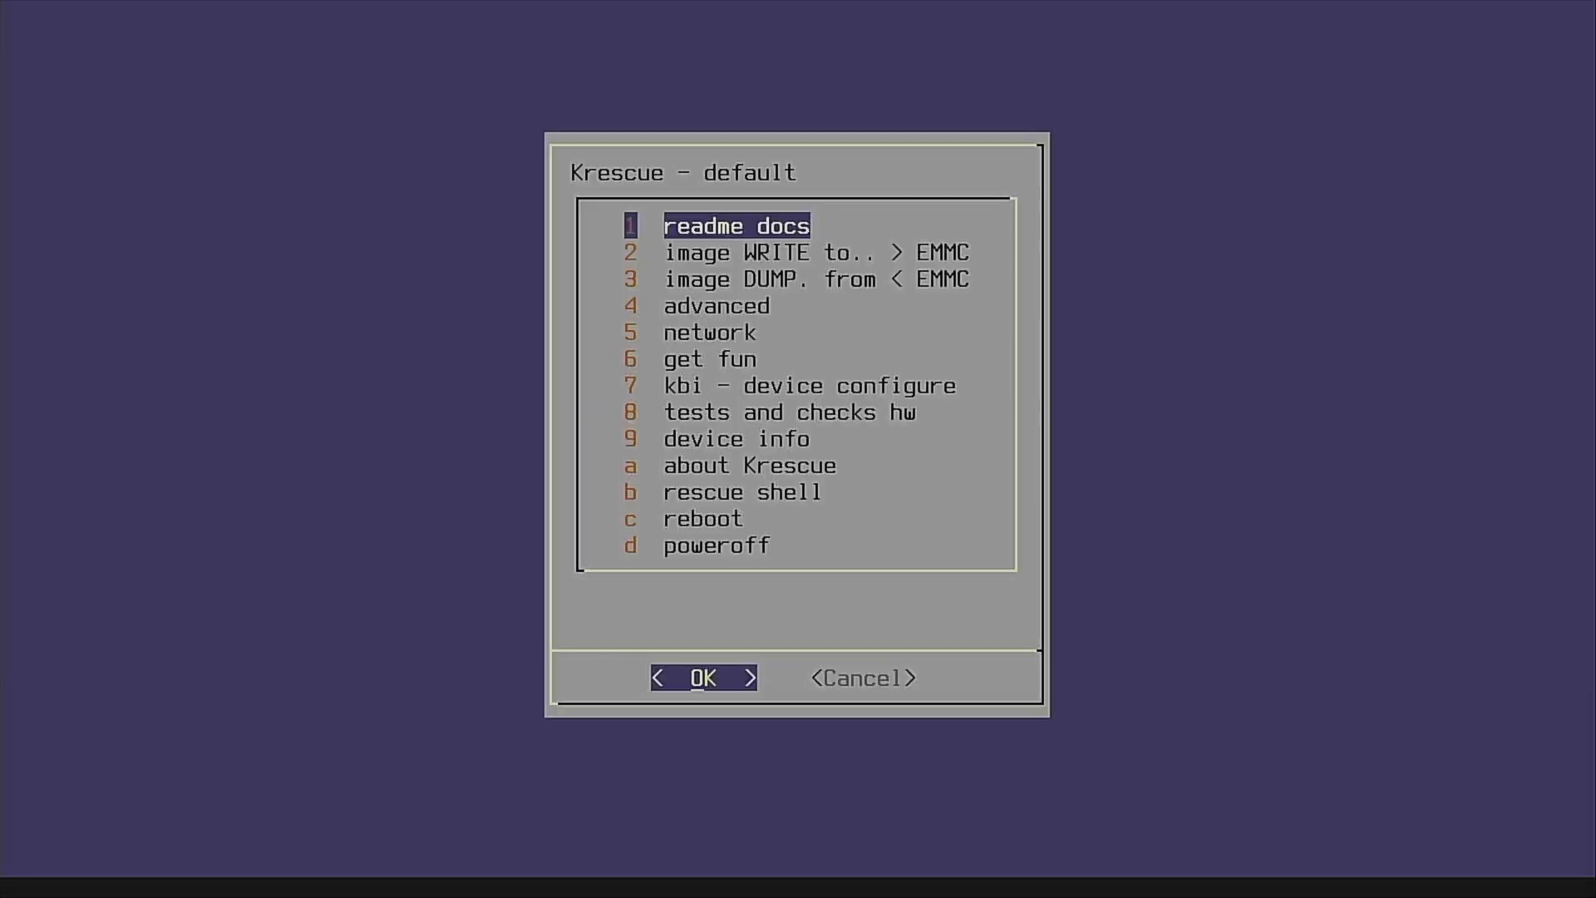
Write the VIMx OpenWrt .kresq image from the dumps list to the eMMC.
key(Down)
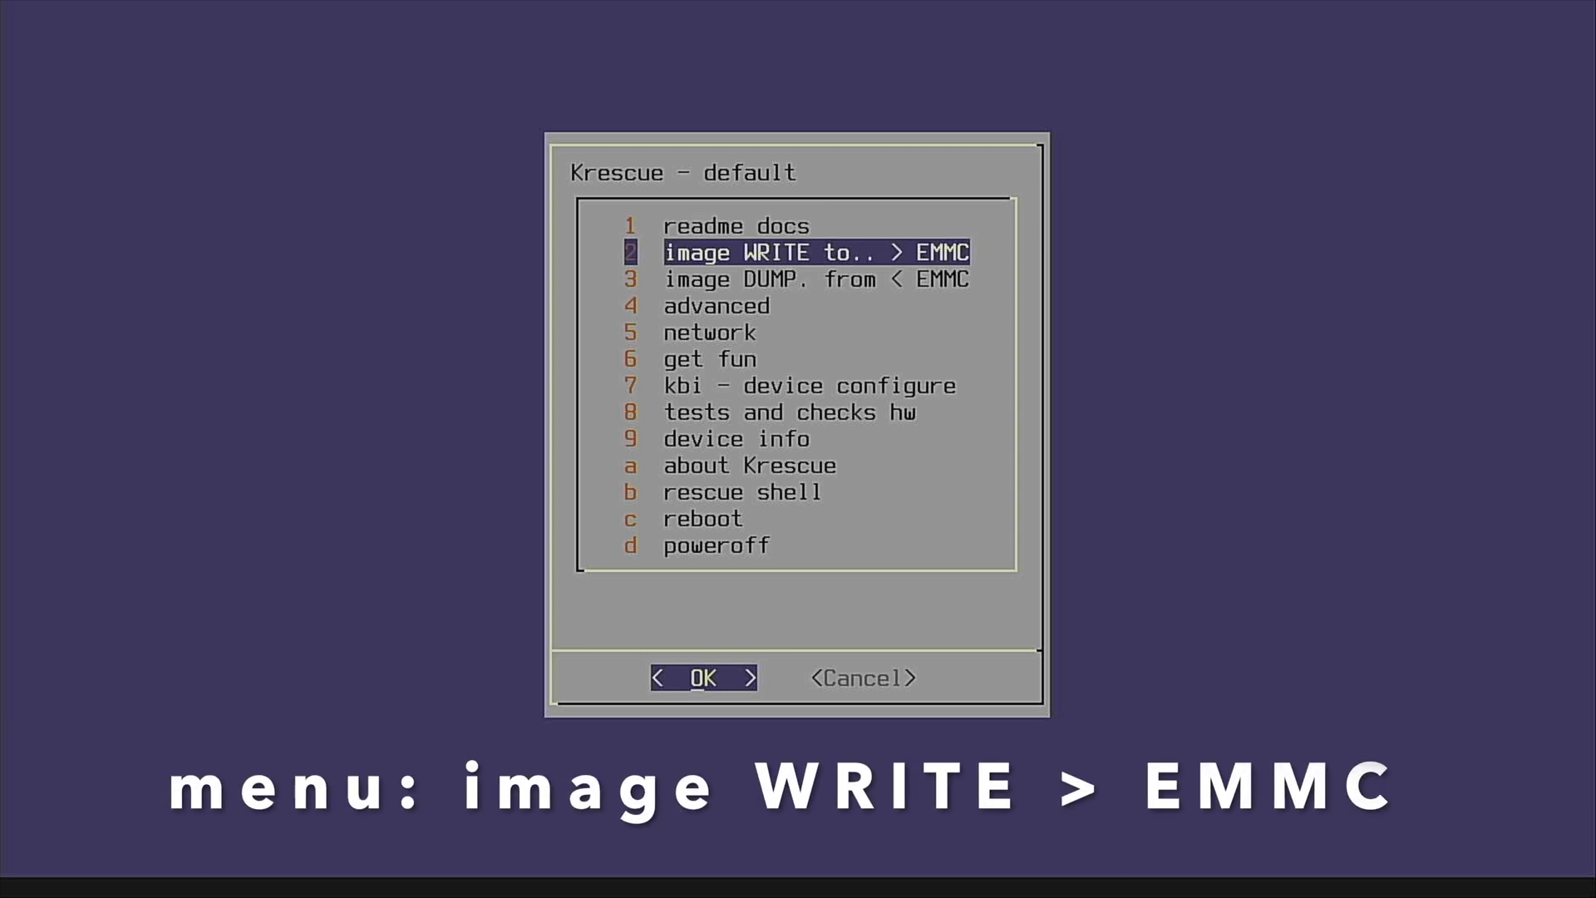
key(Return)
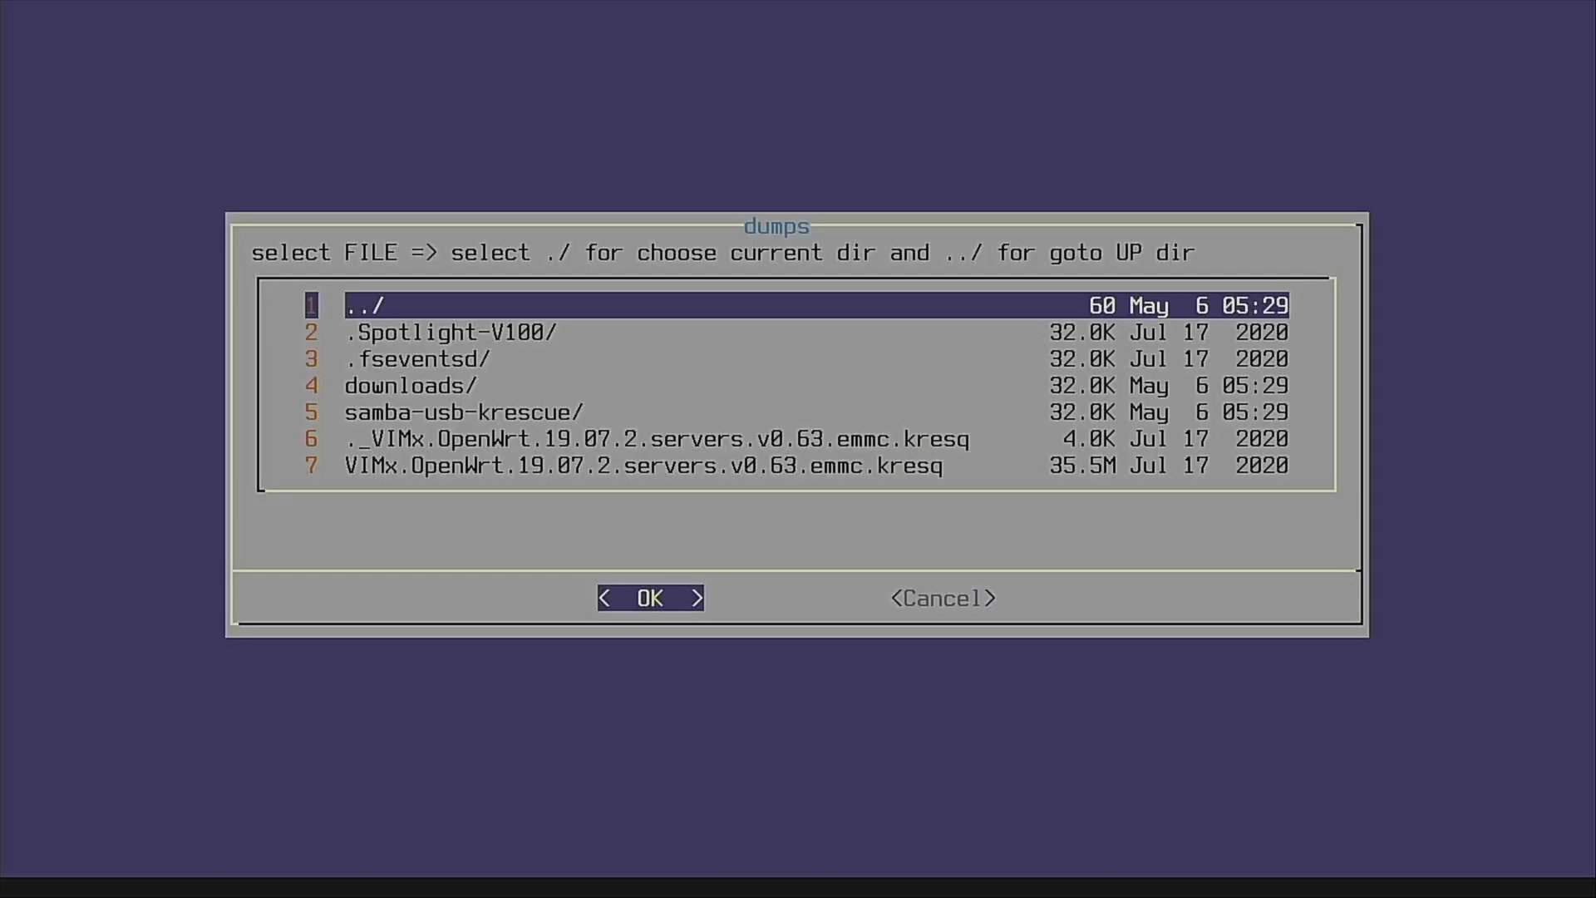
key(Down)
key(Down)
key(Down)
key(Down)
key(Down)
key(Down)
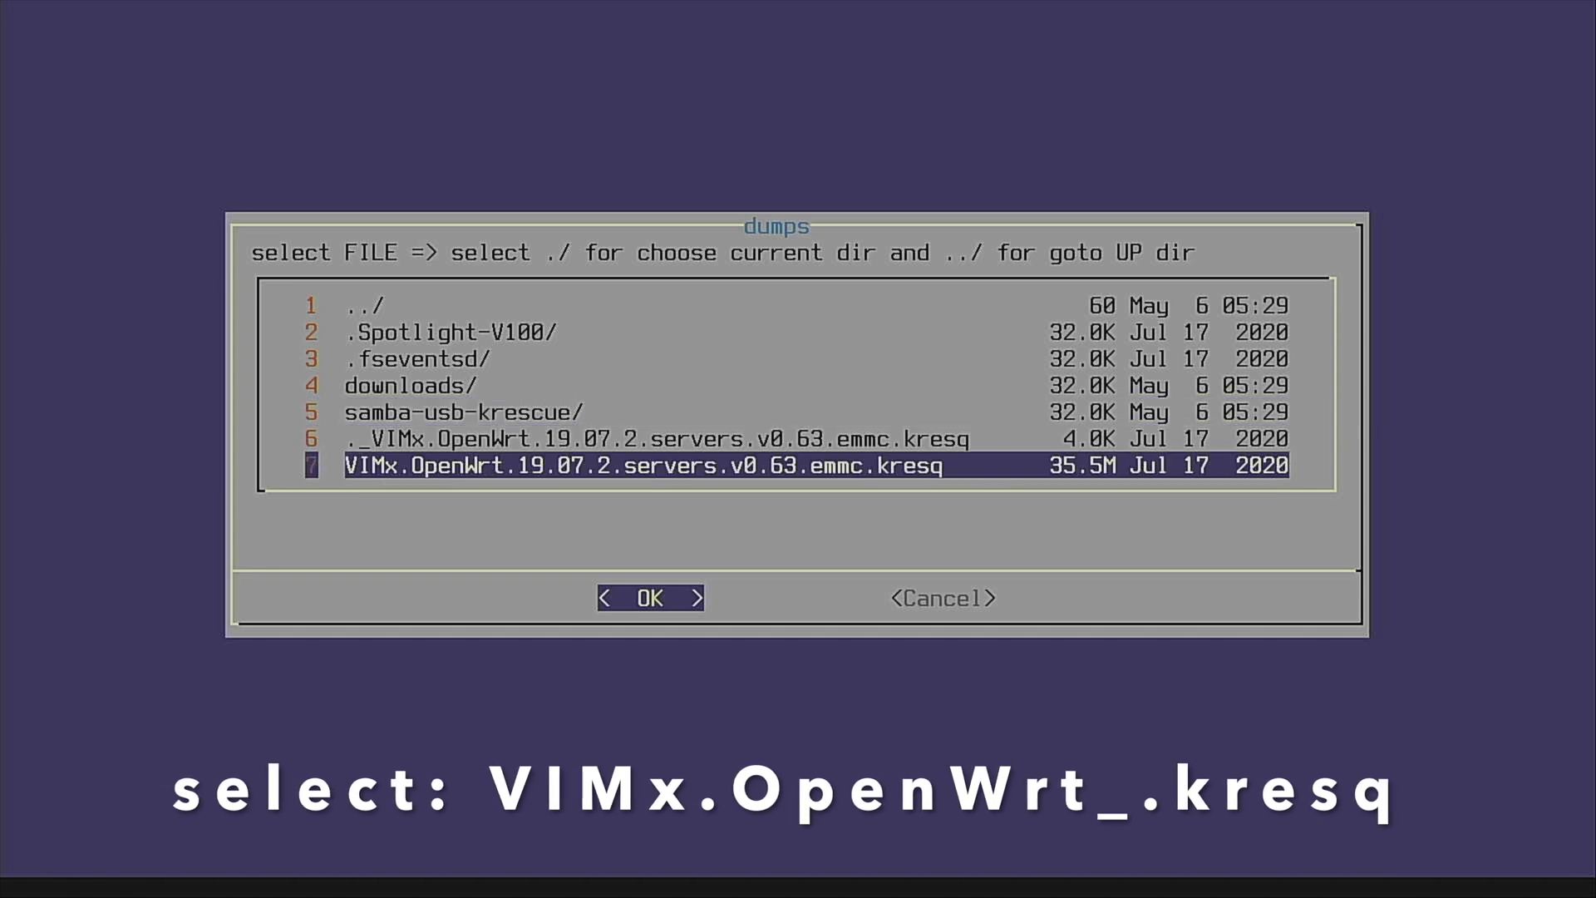
key(Return)
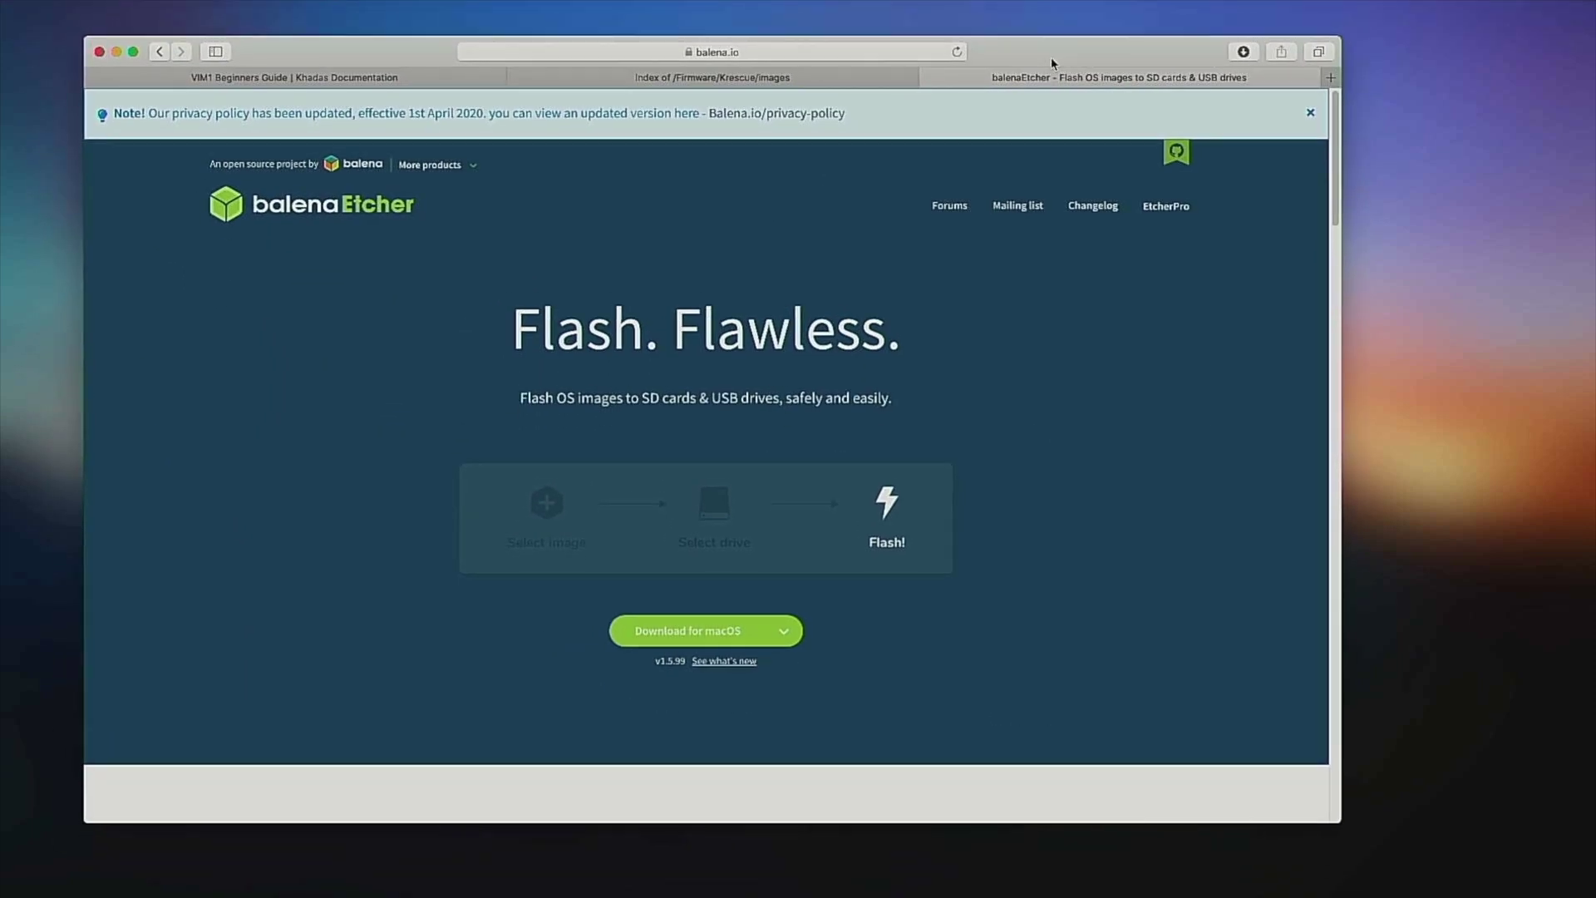
List the Mac's available Wi-Fi networks to find the board's OpenWrt network.
click(1335, 10)
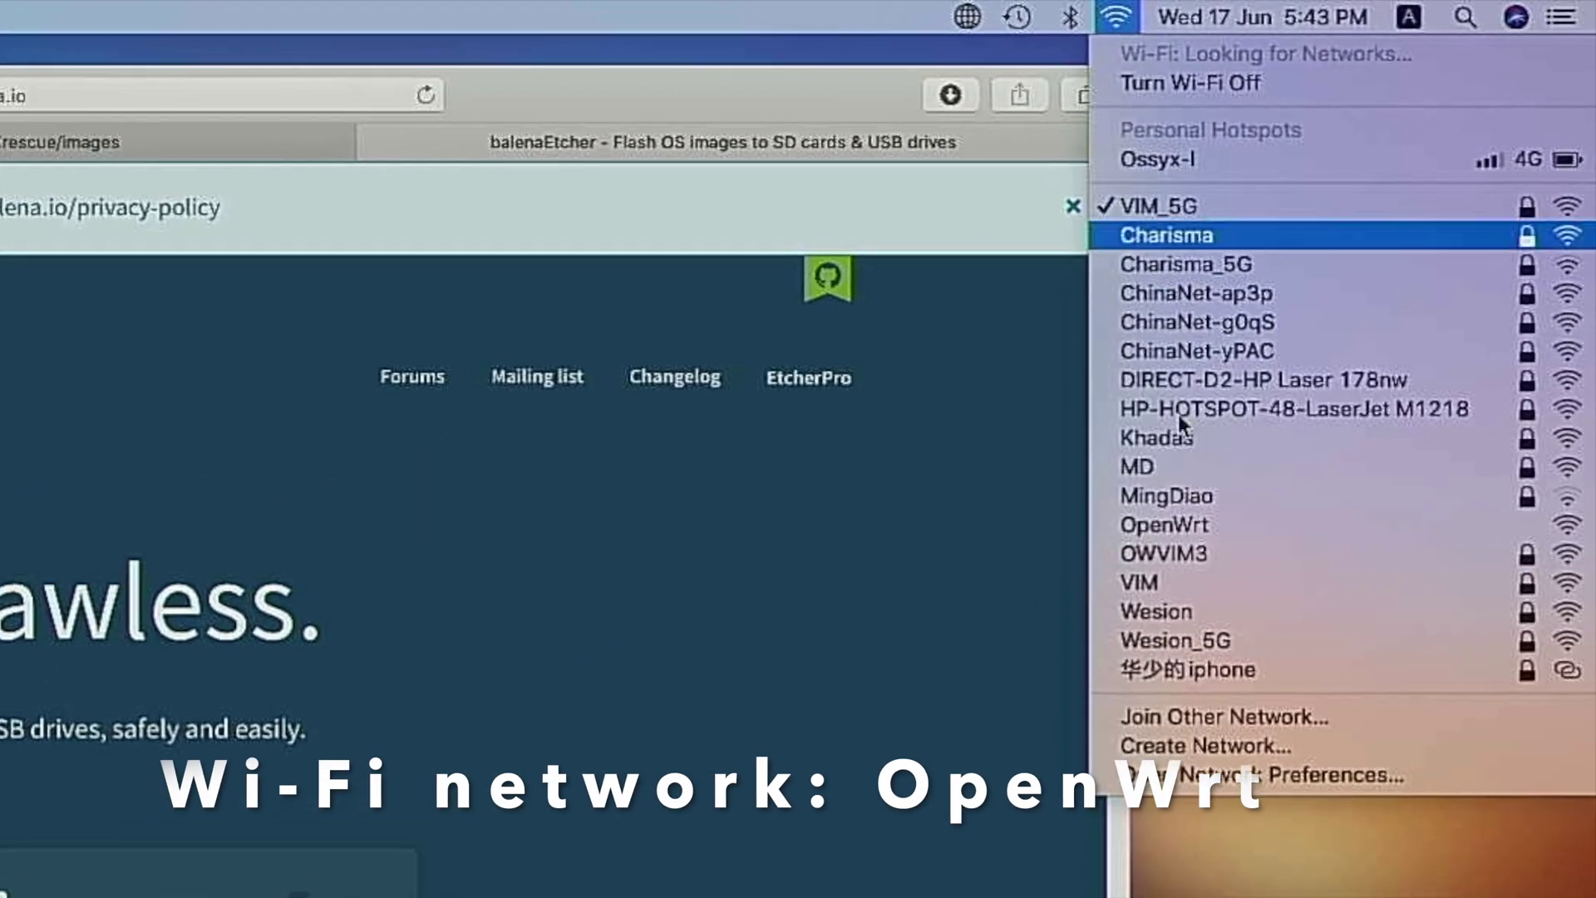
Join the OpenWrt Wi-Fi, load openwrt-vim in Safari, log in as root and dismiss the keychain prompt.
click(1222, 468)
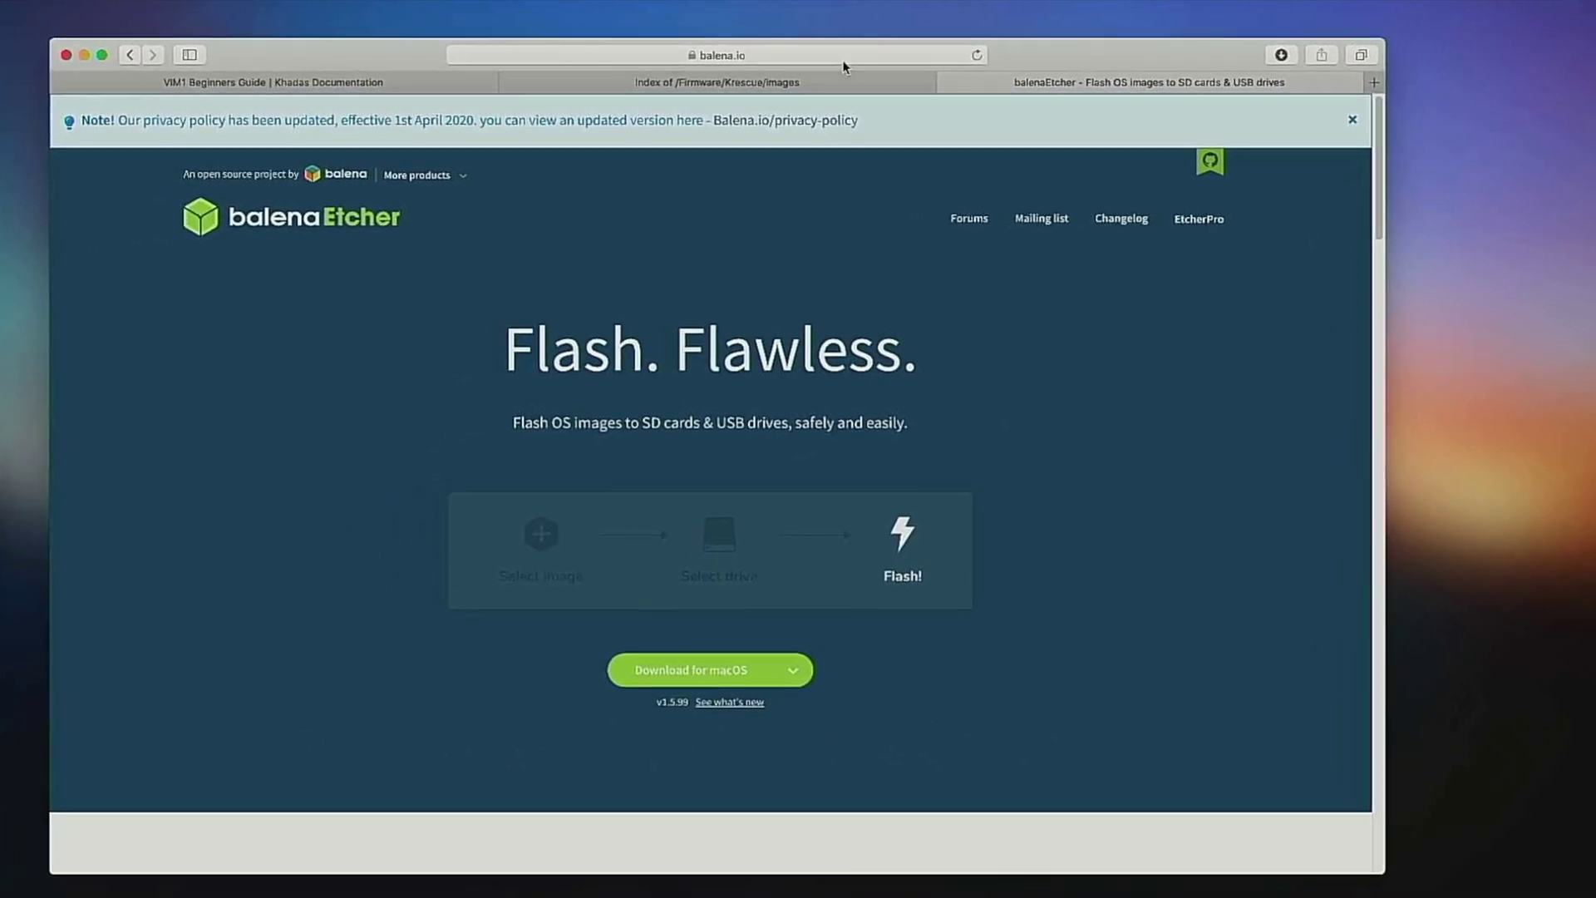
click(841, 55)
text(openw)
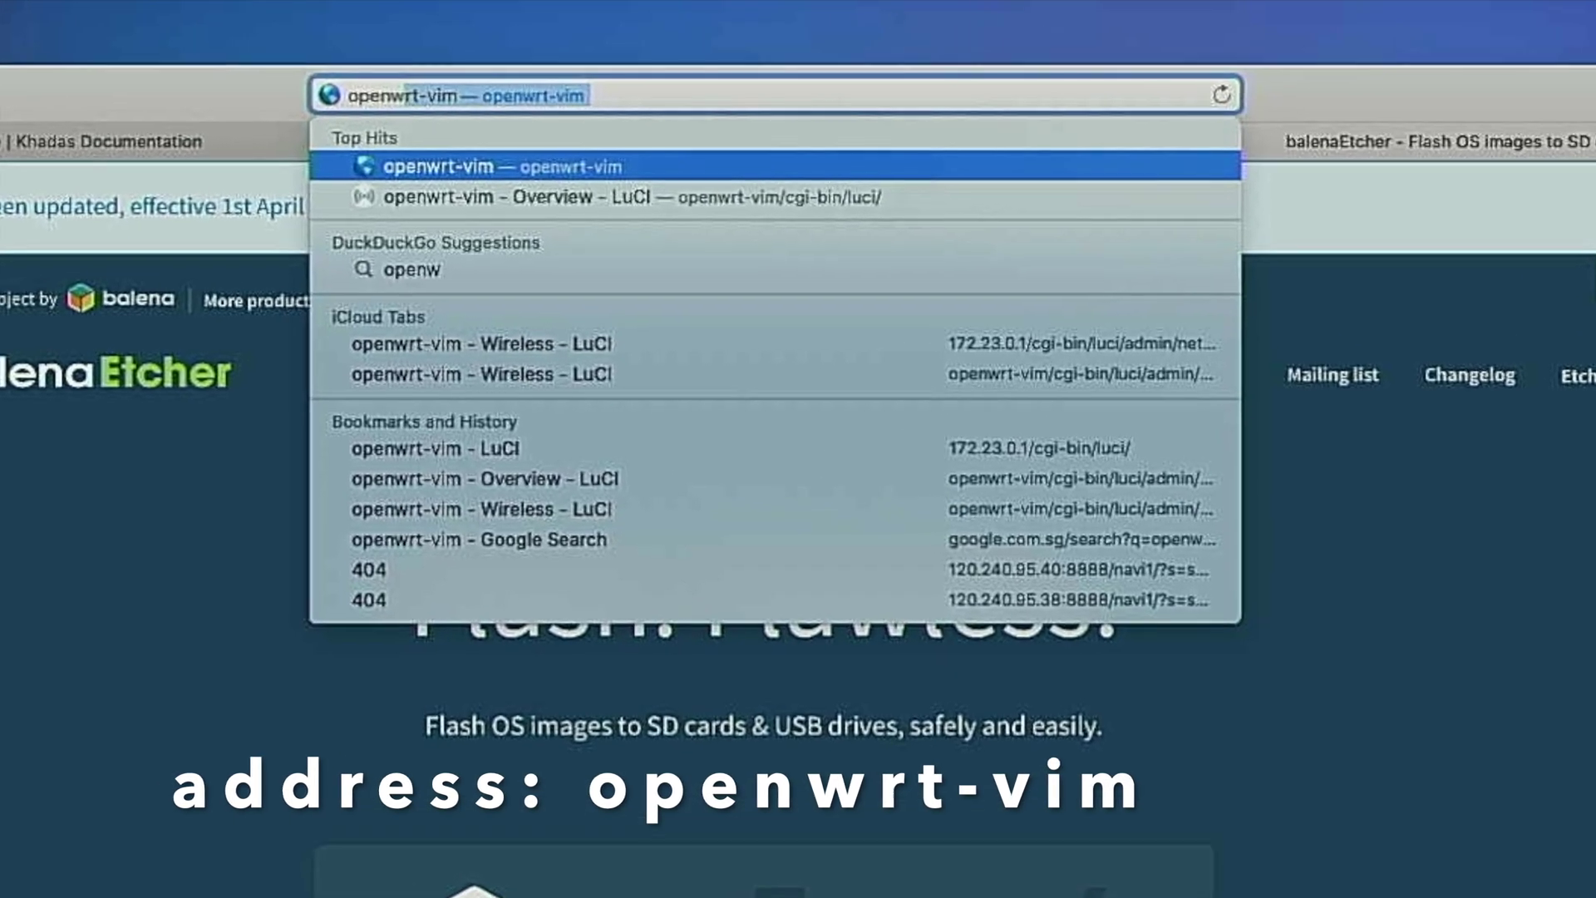
text(rt-vim)
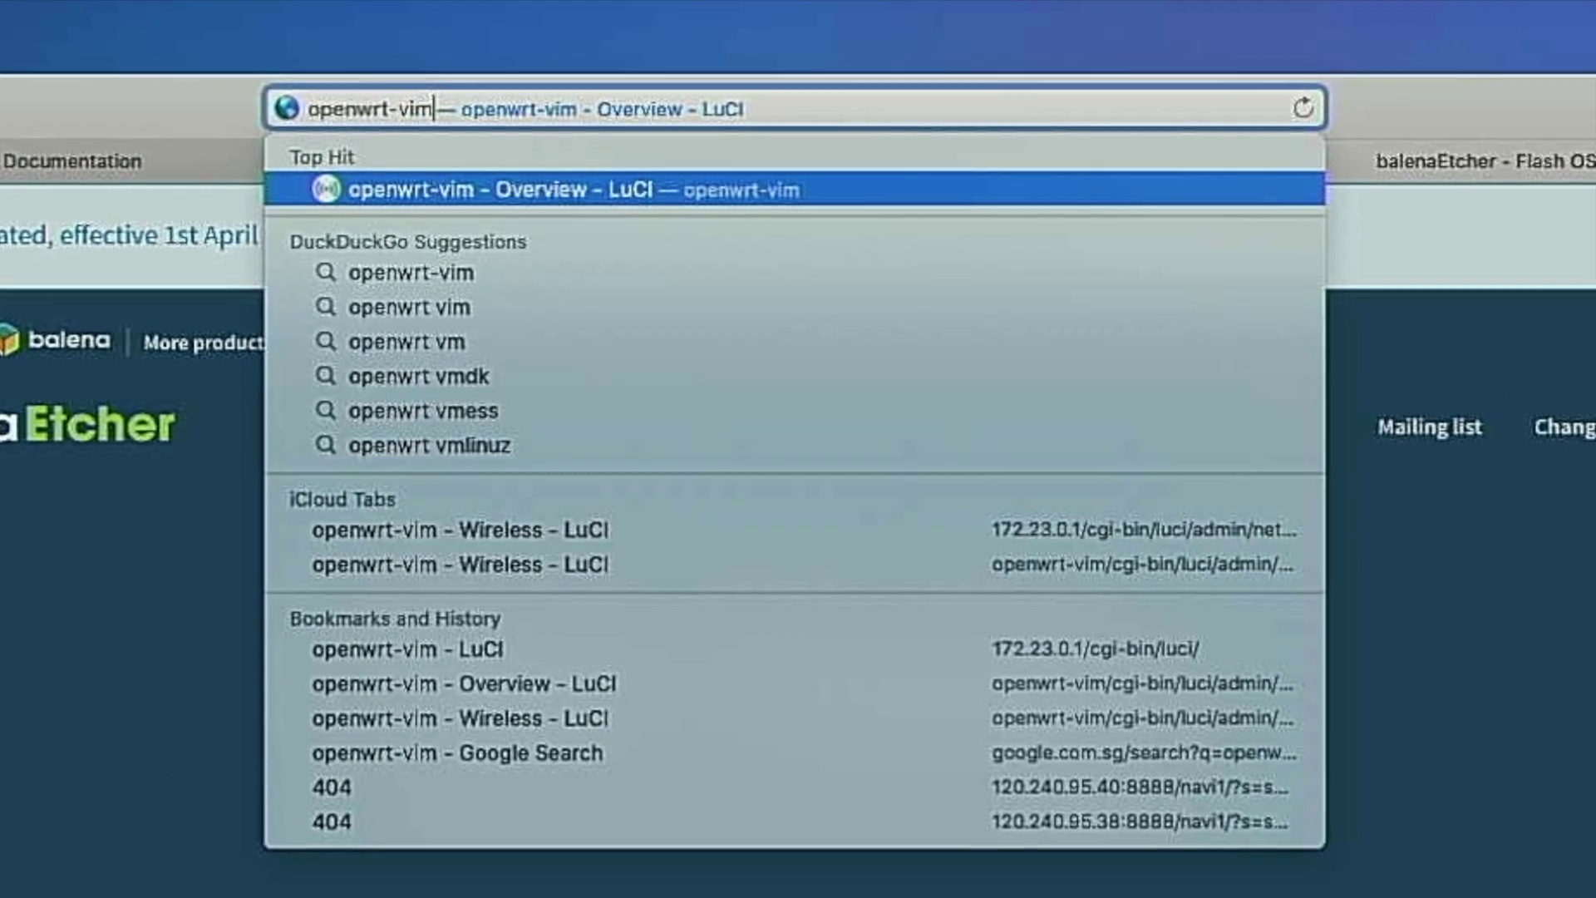
key(Return)
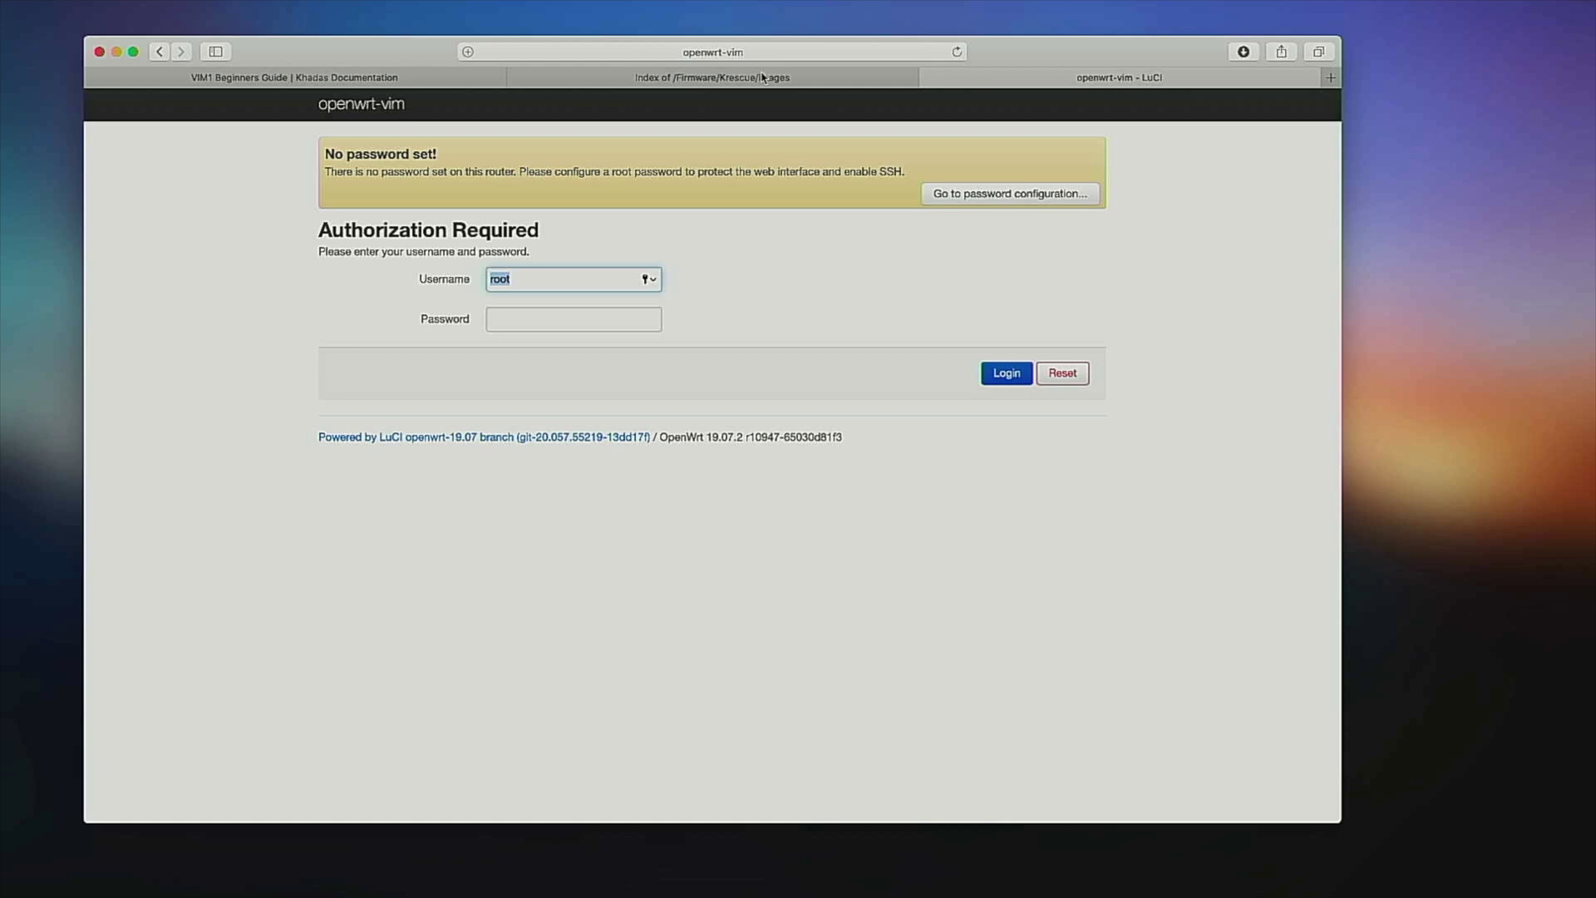
text(root)
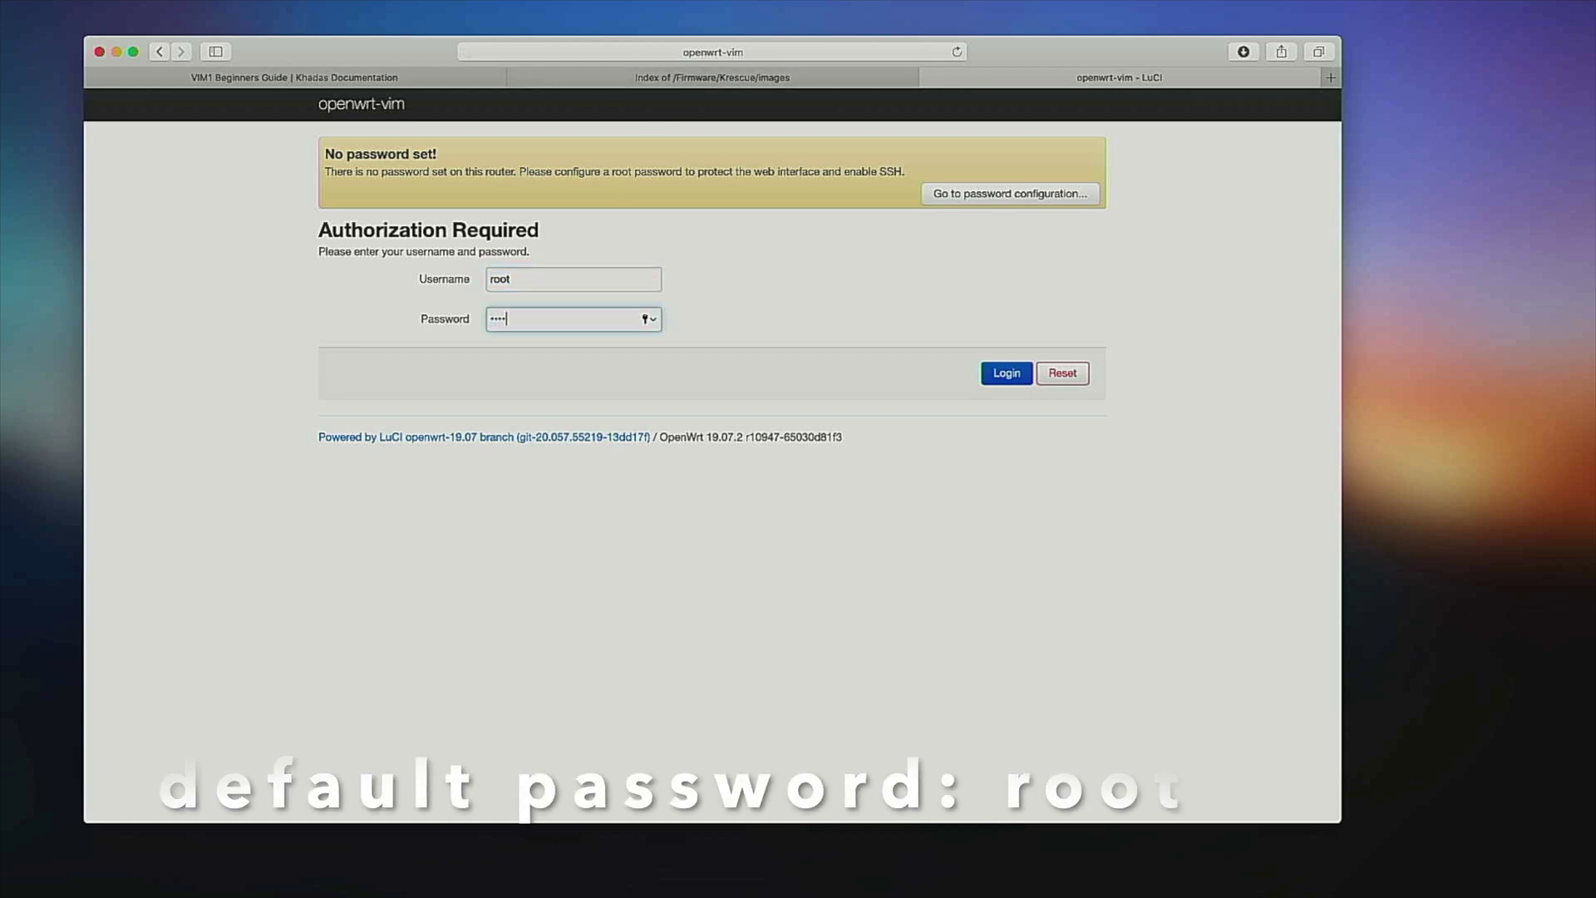
key(Return)
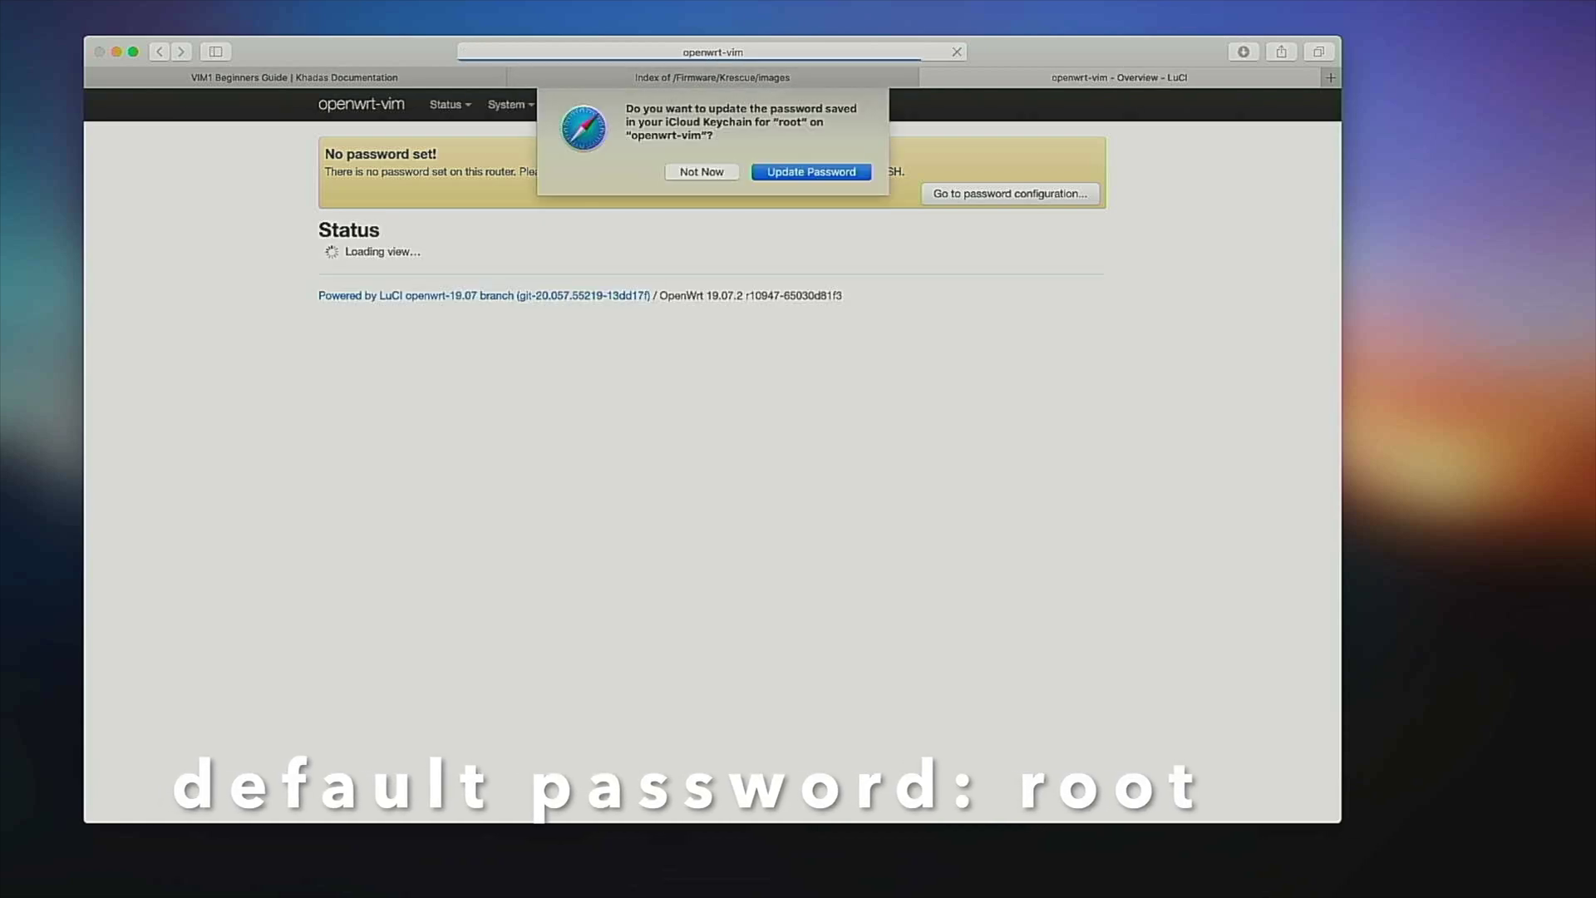
click(711, 172)
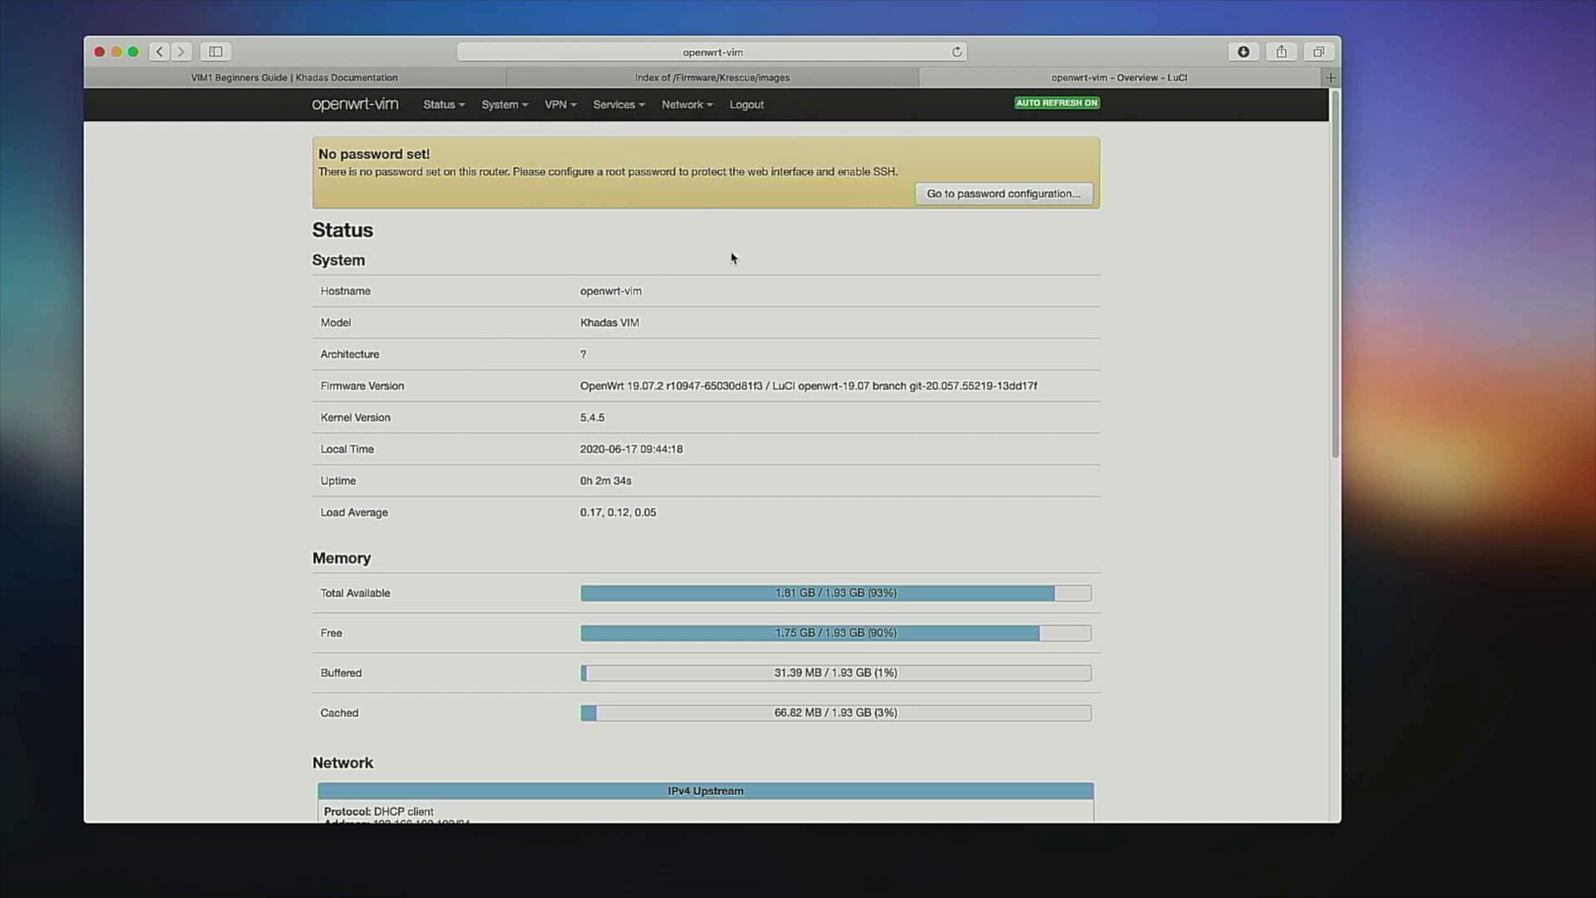
Open the router's password configuration and type in a new root password.
click(1002, 199)
click(619, 315)
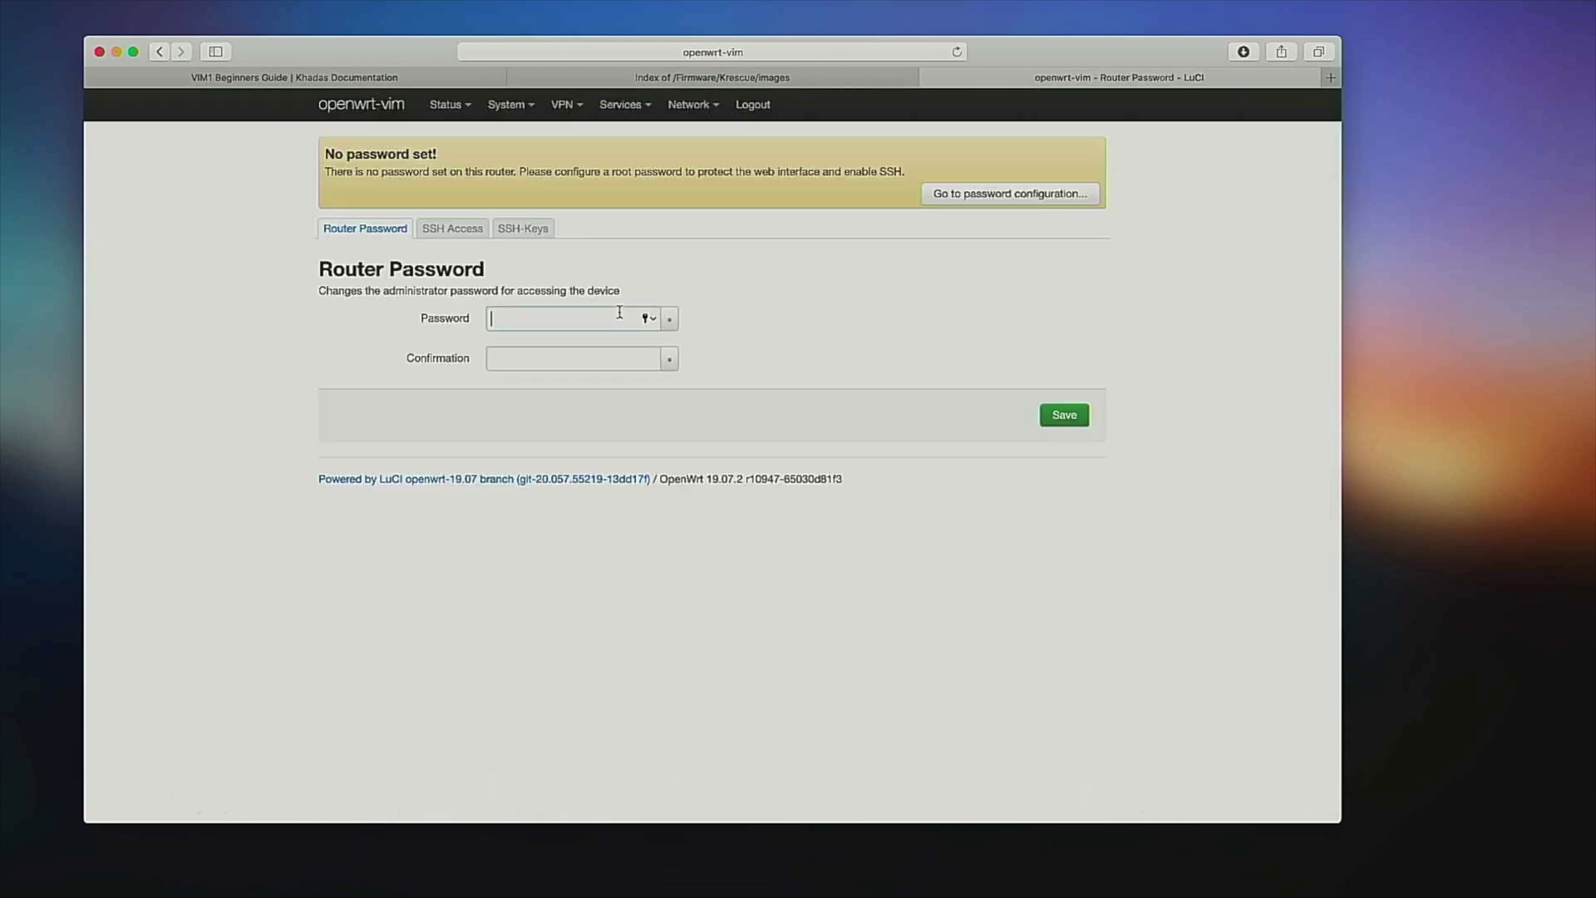
text(****)
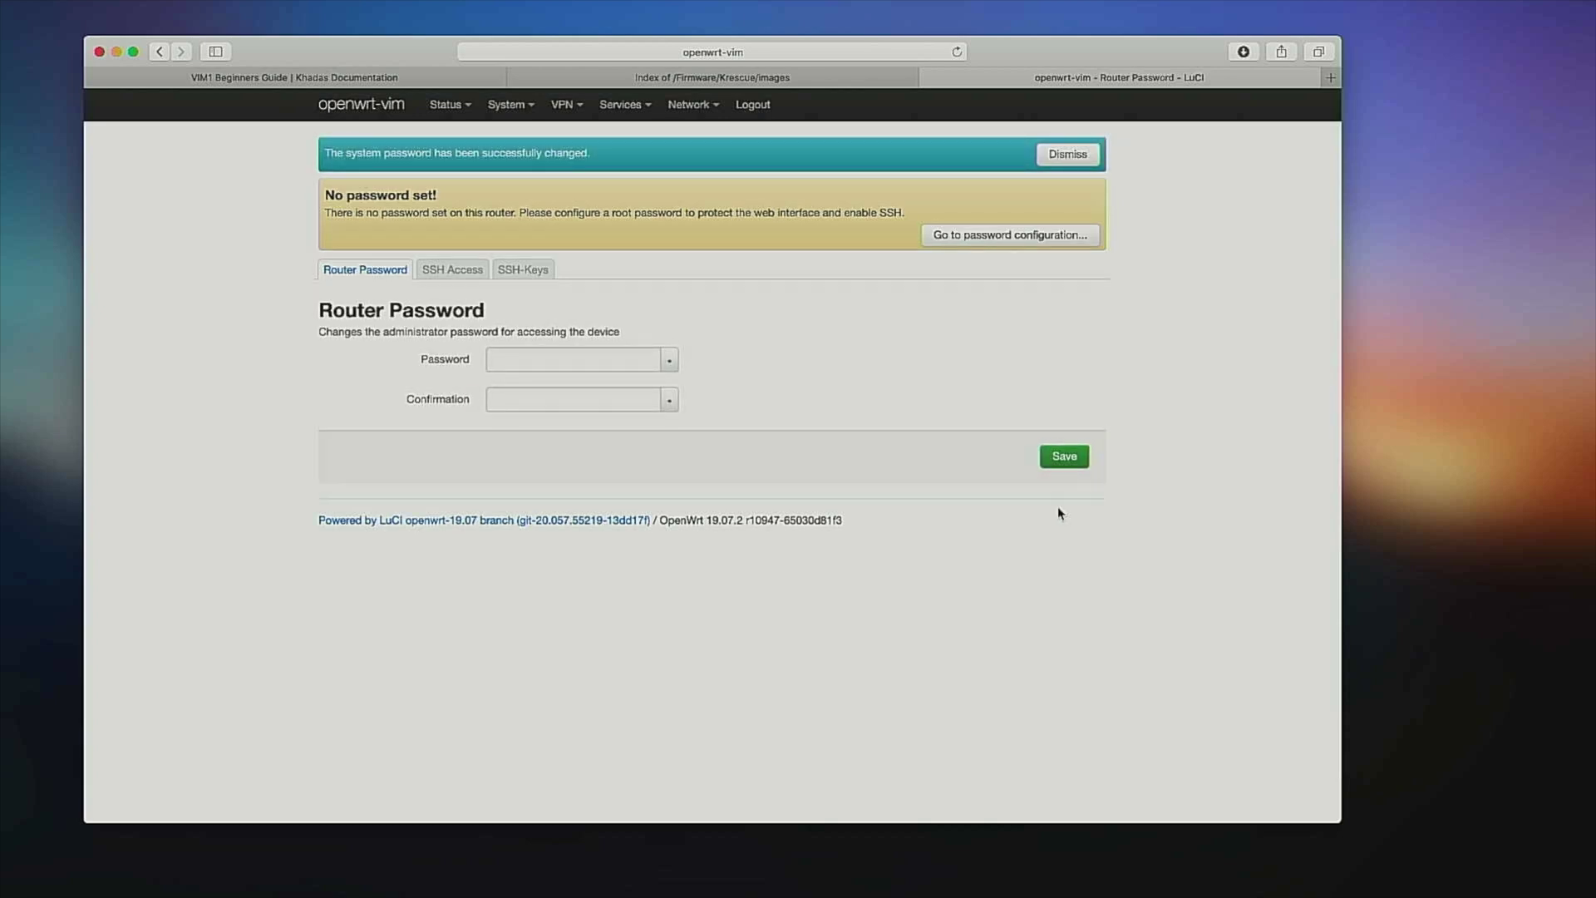
Open the OpenWrt wireless network's settings and rename its ESSID to UnderNet.
mouse_move(704, 108)
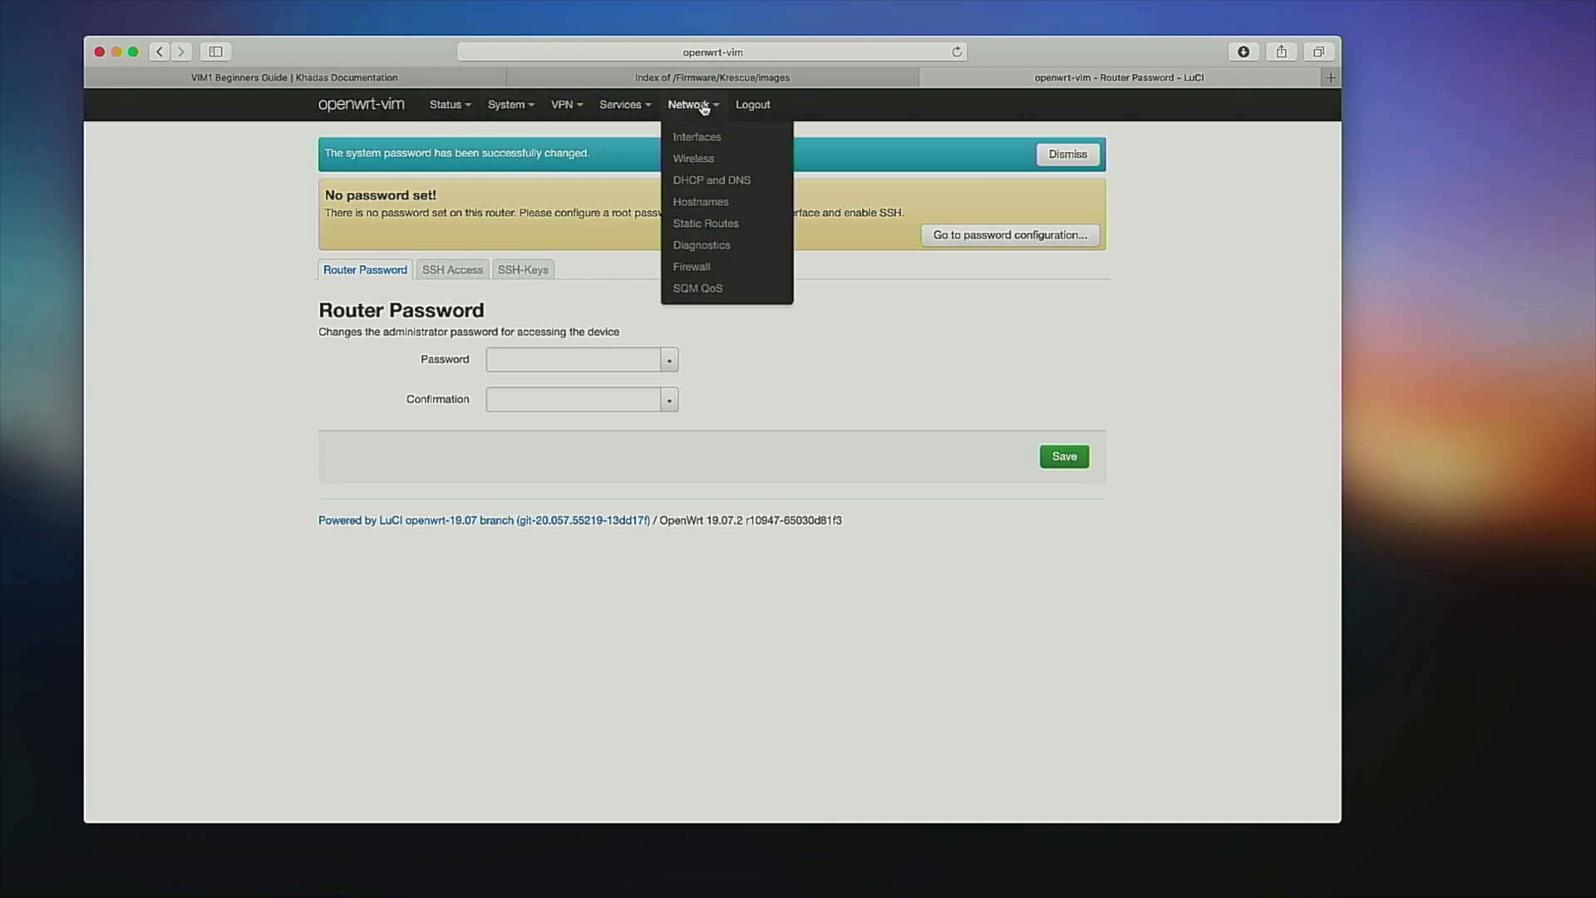
click(695, 158)
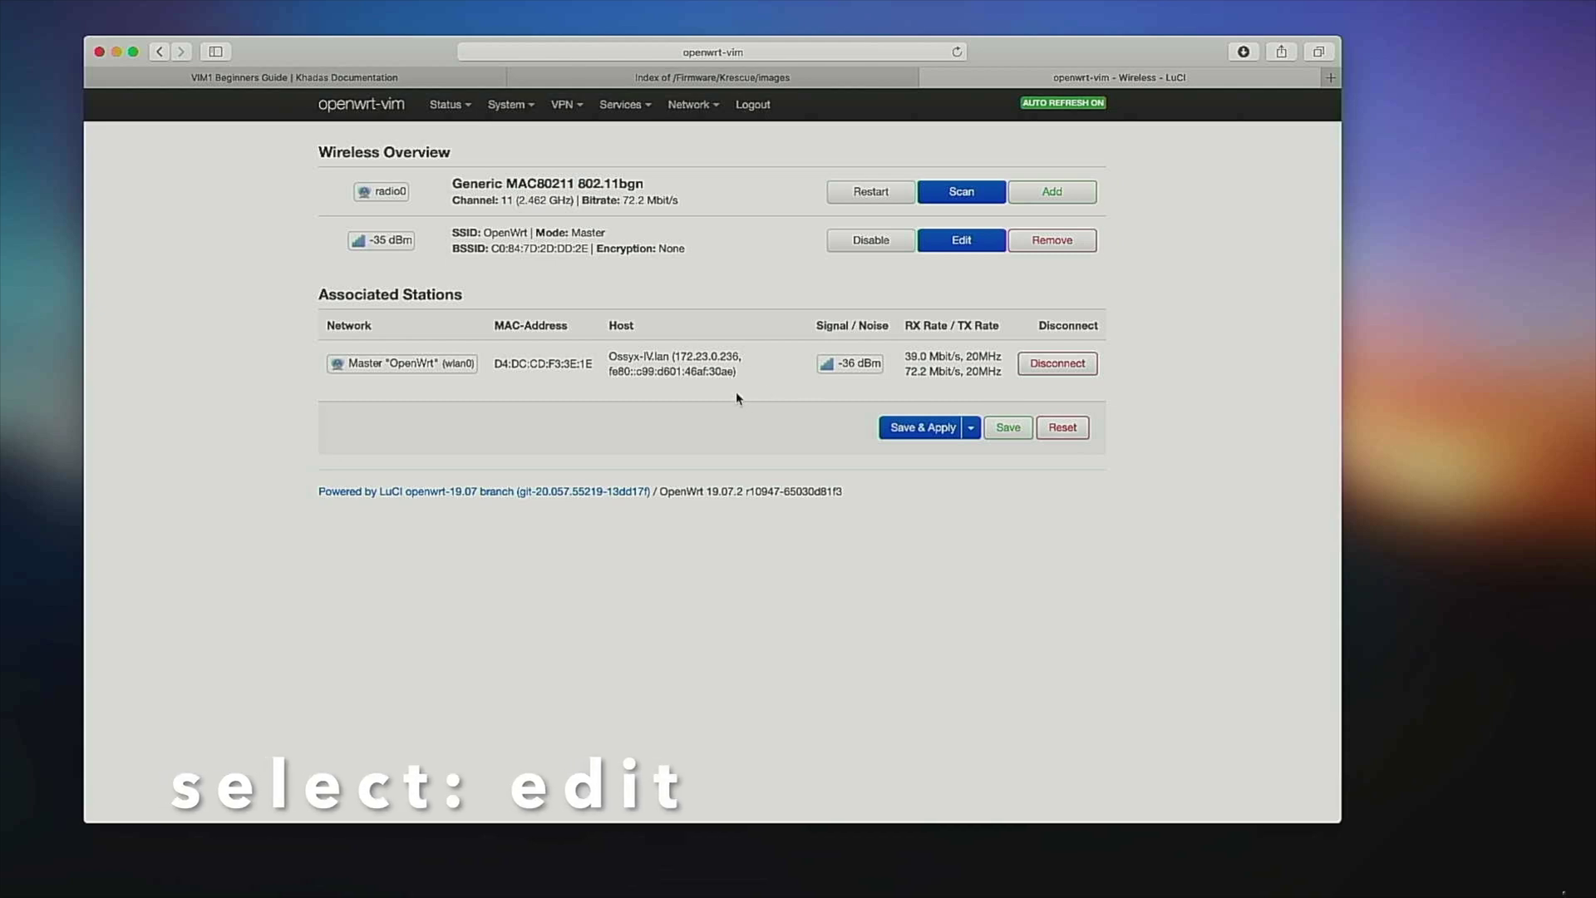
click(961, 241)
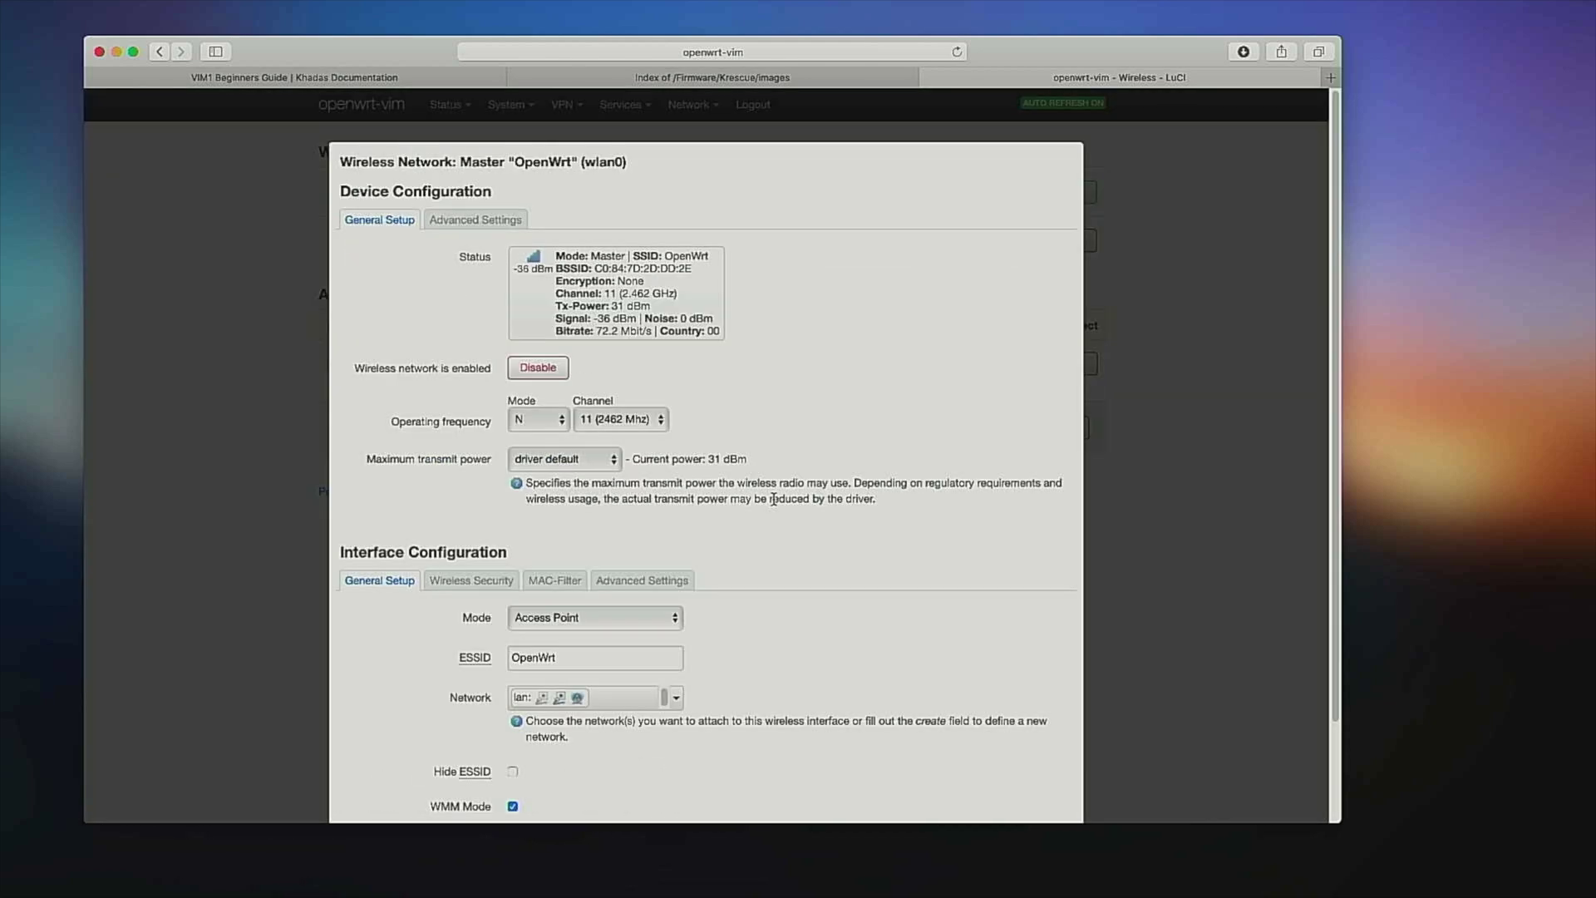
scroll(768, 497, down, 3)
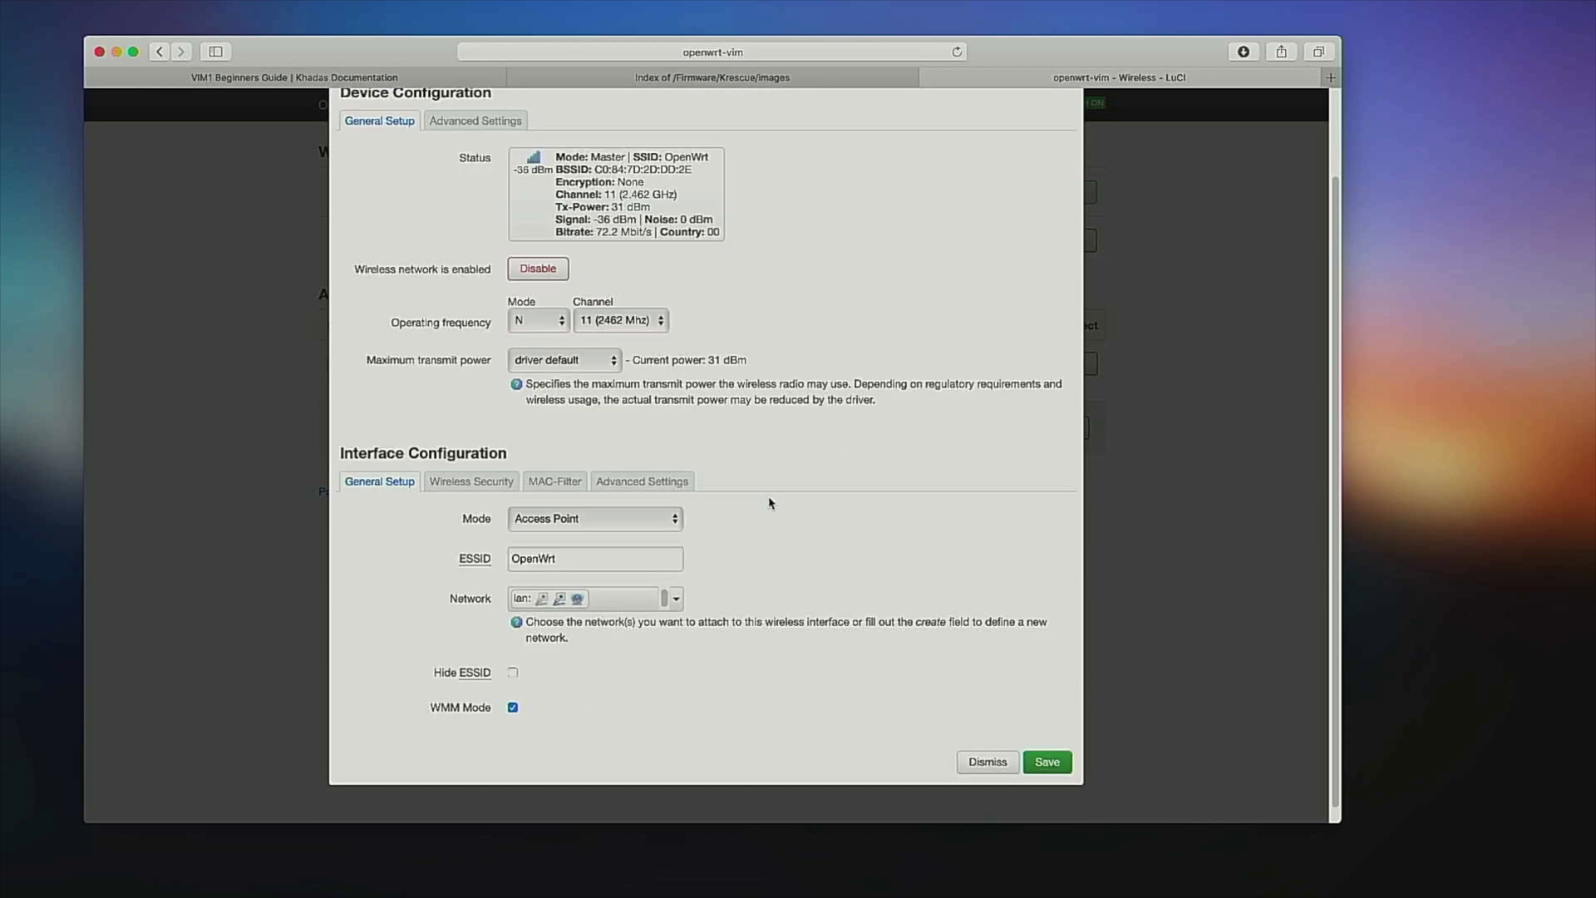
double_click(613, 559)
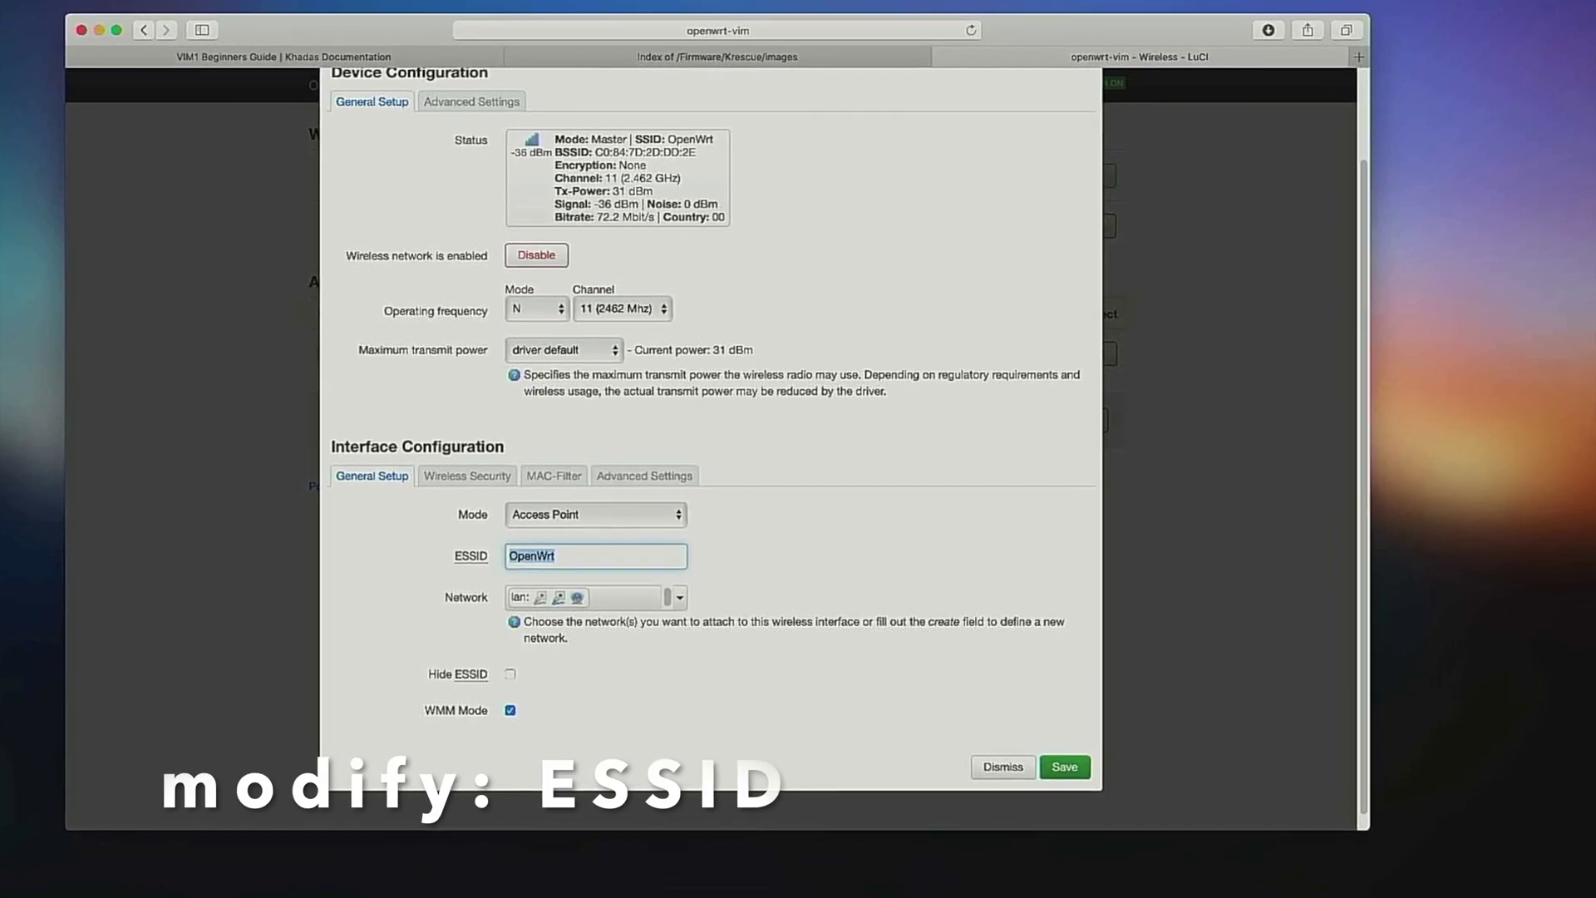
text(UnderNet)
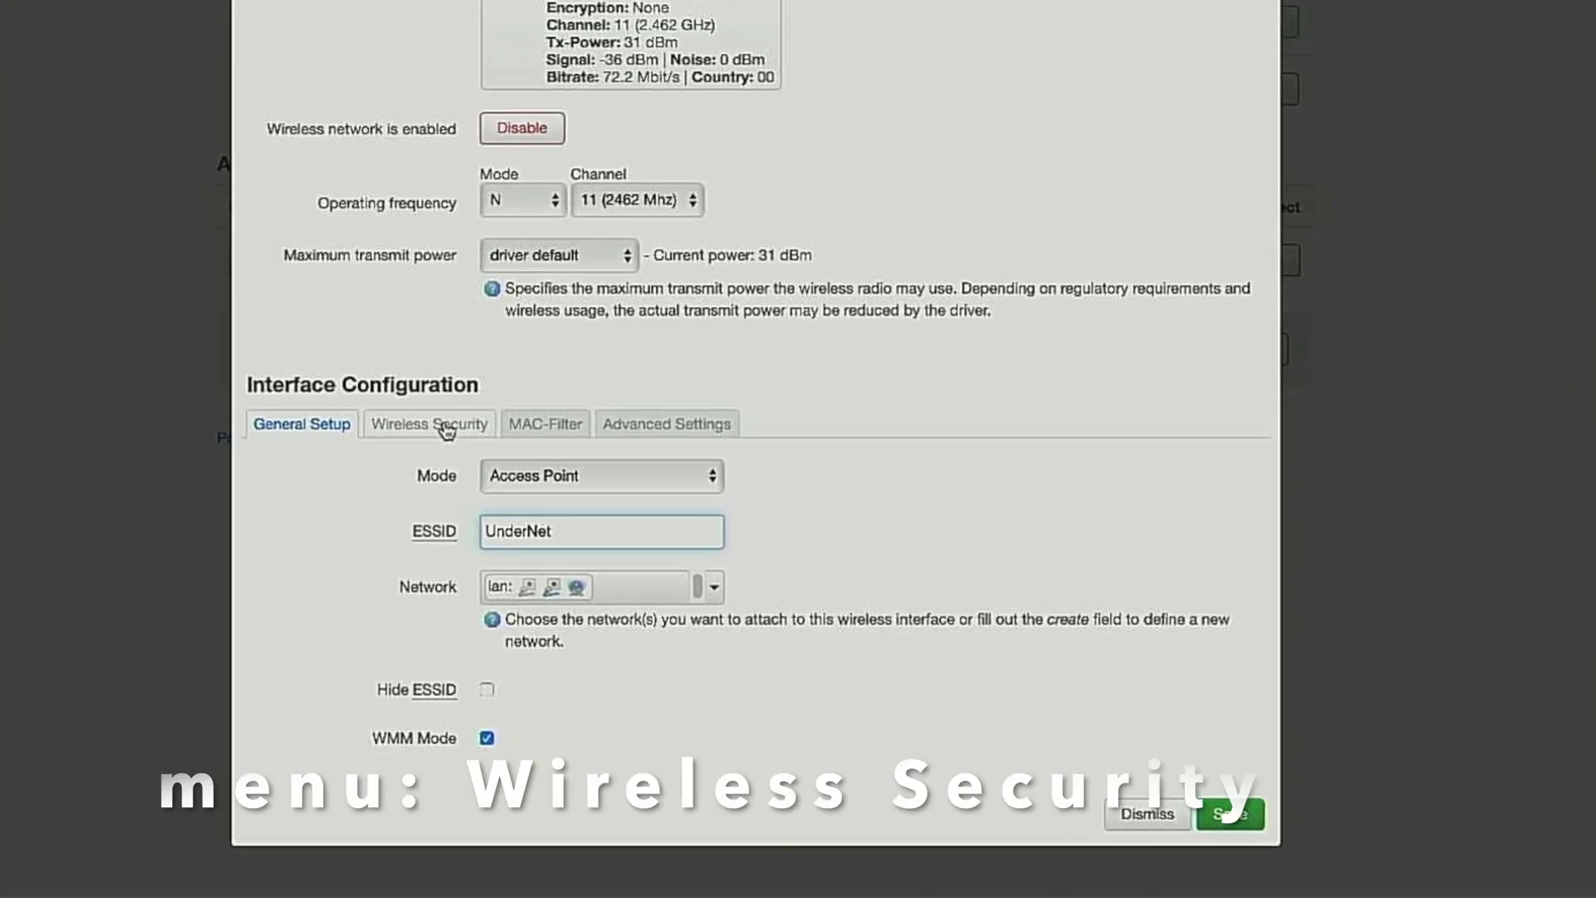
Set the network's encryption to WPA-PSK and enter the Wi-Fi key.
click(441, 420)
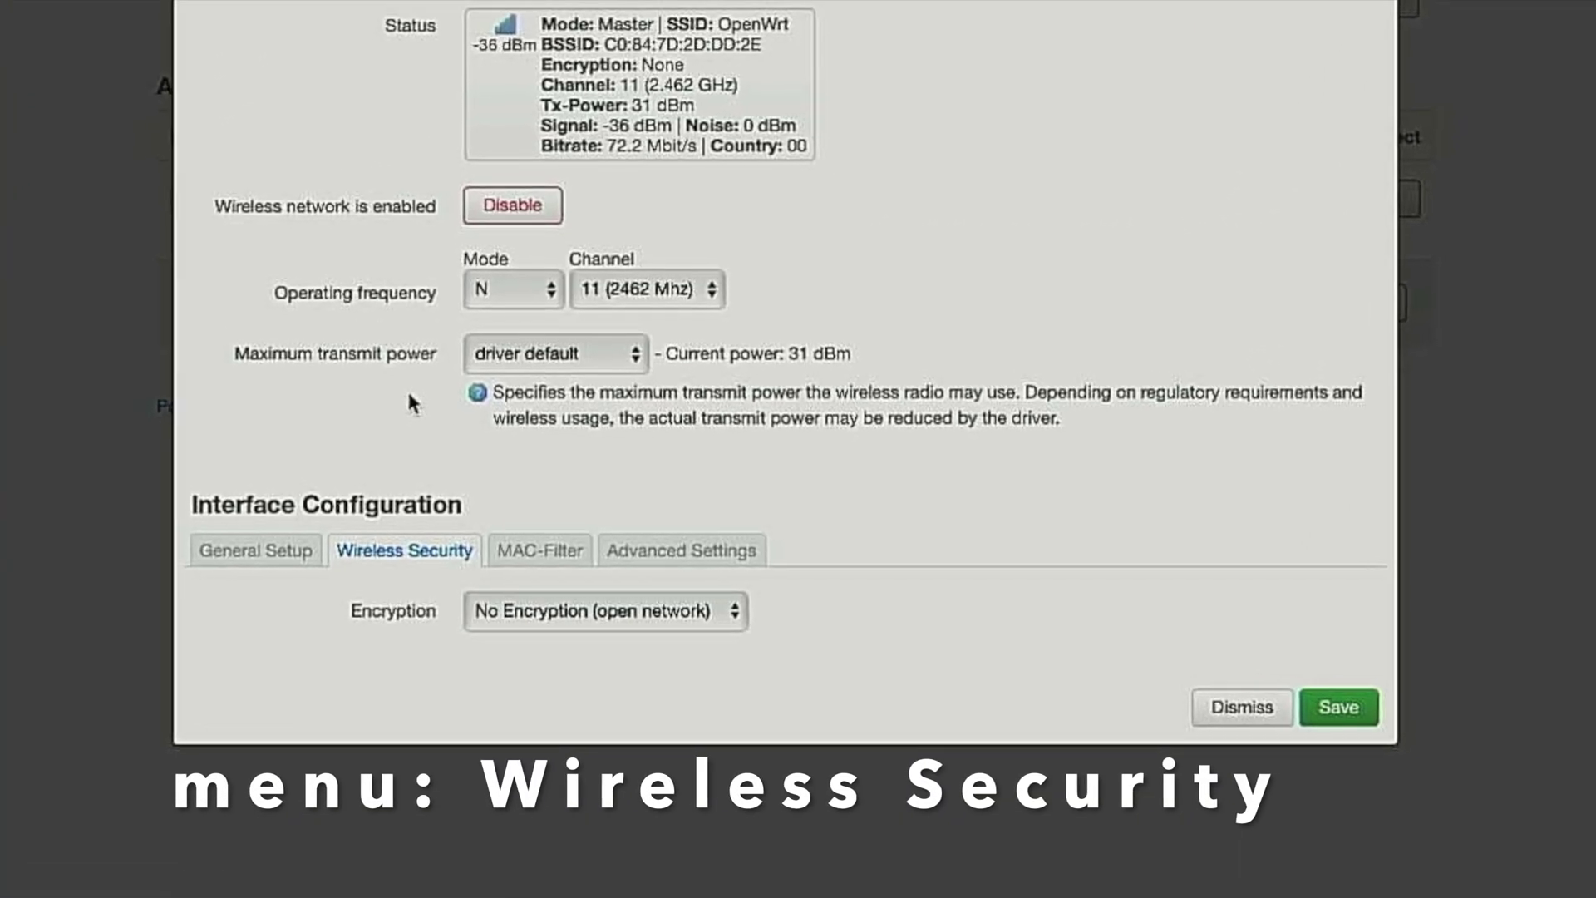
click(606, 611)
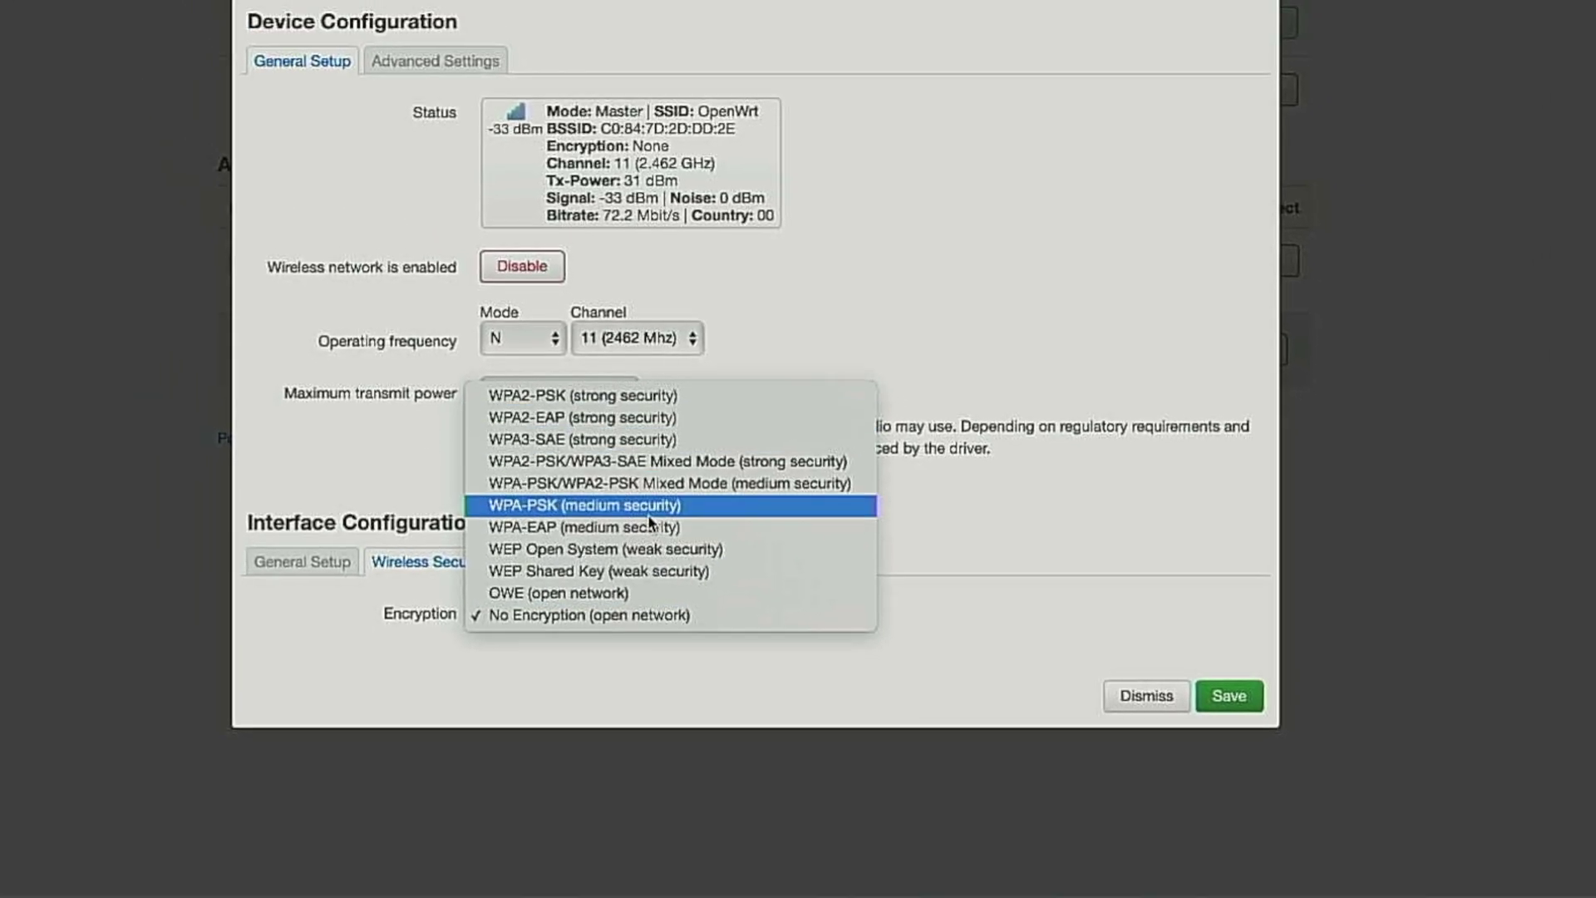
click(646, 519)
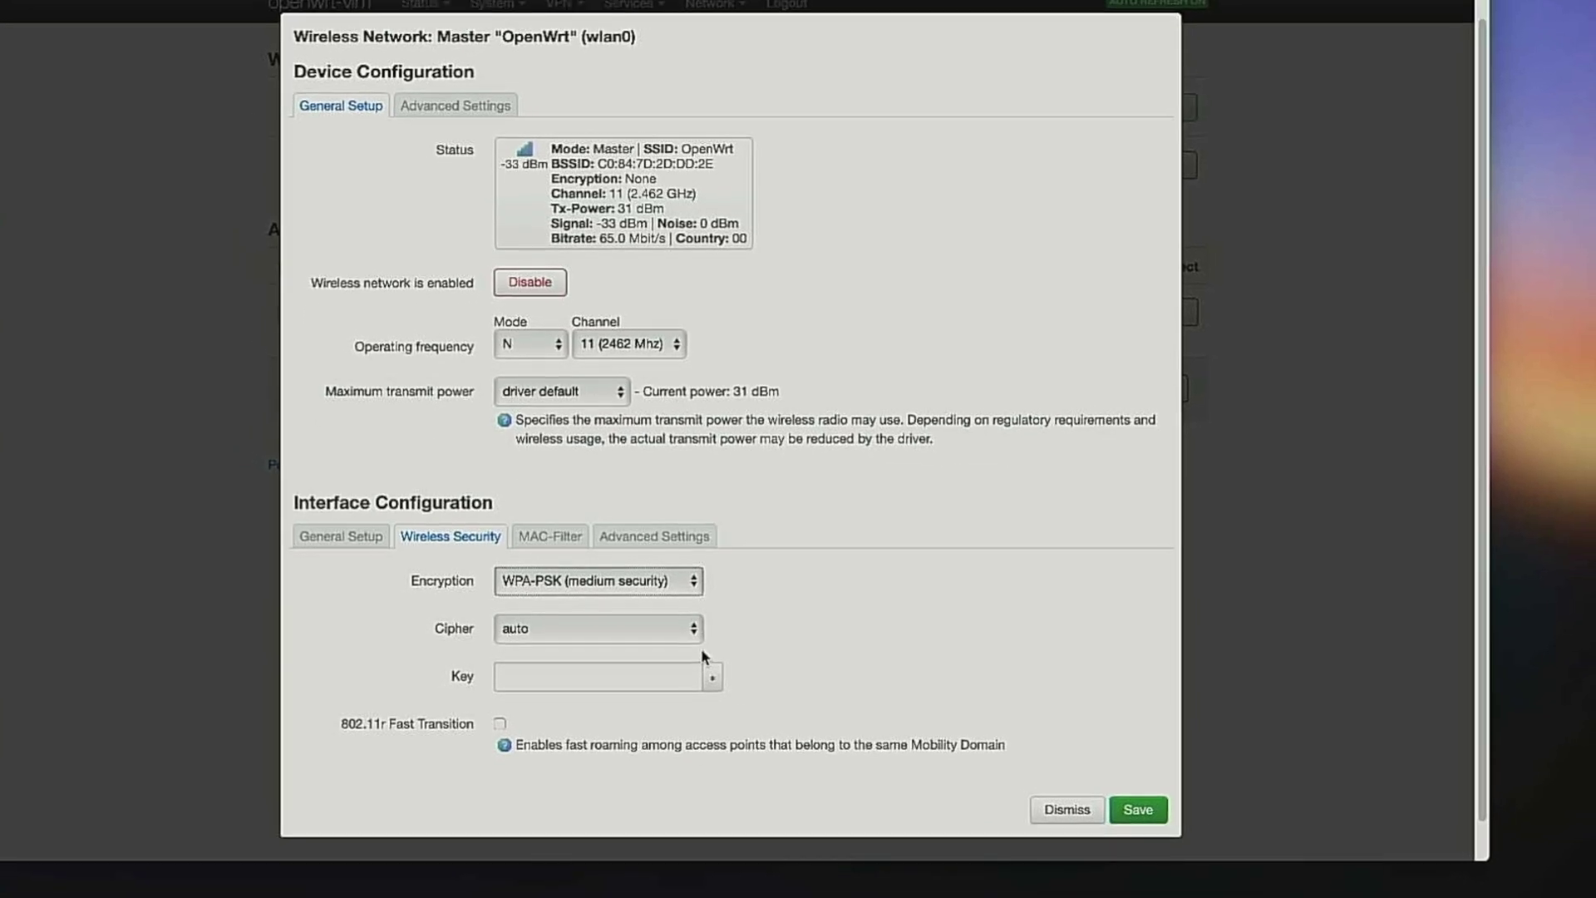
click(689, 637)
text(••••)
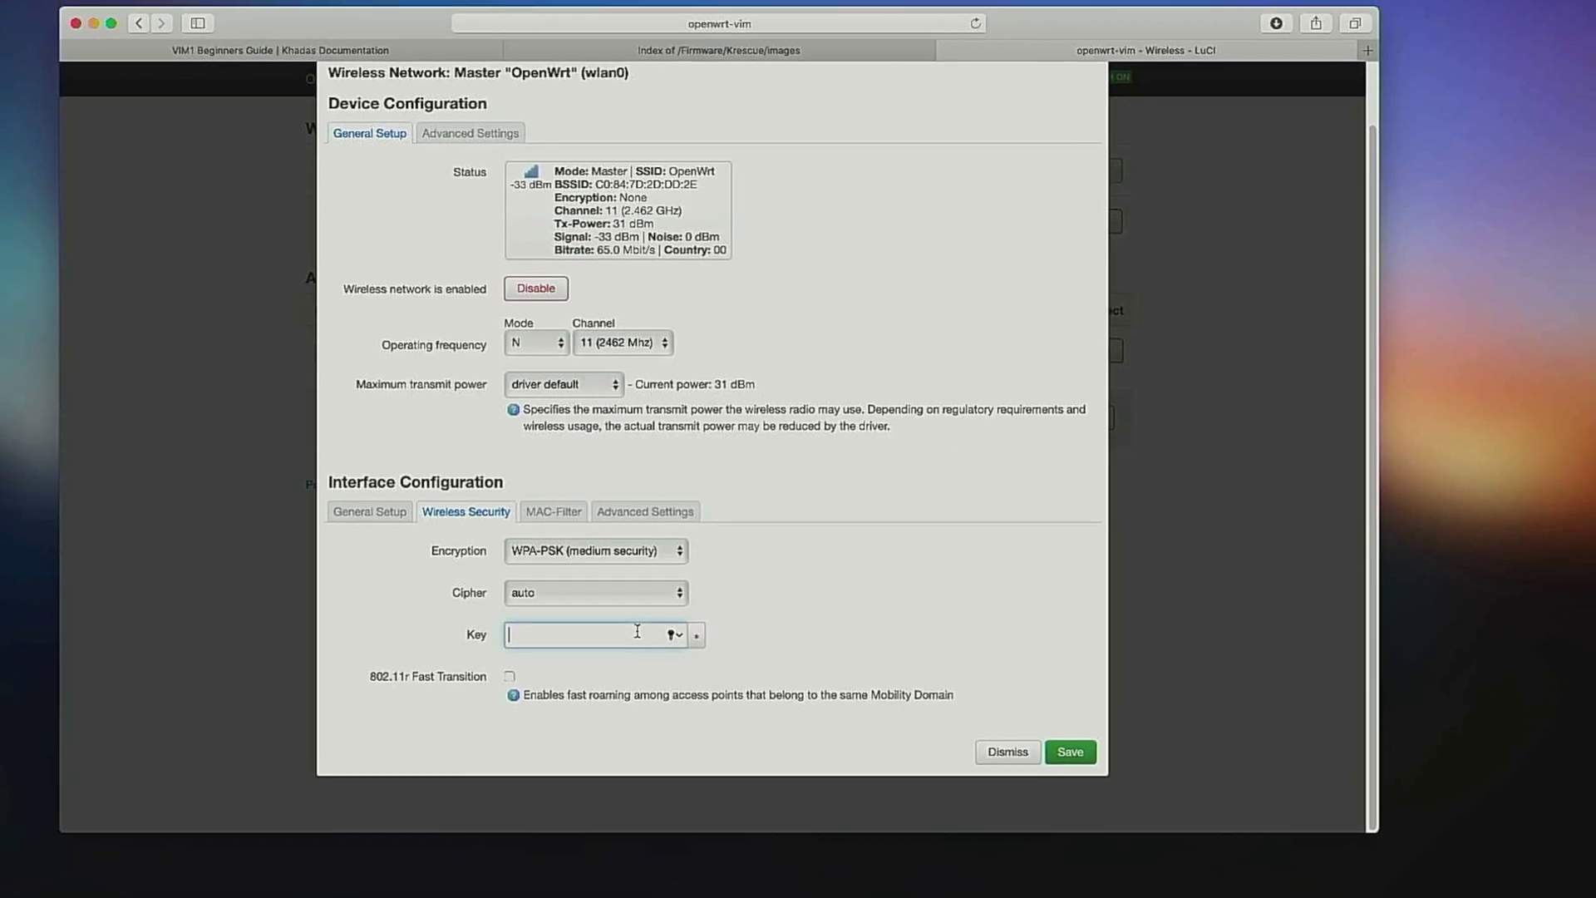
text(•••••)
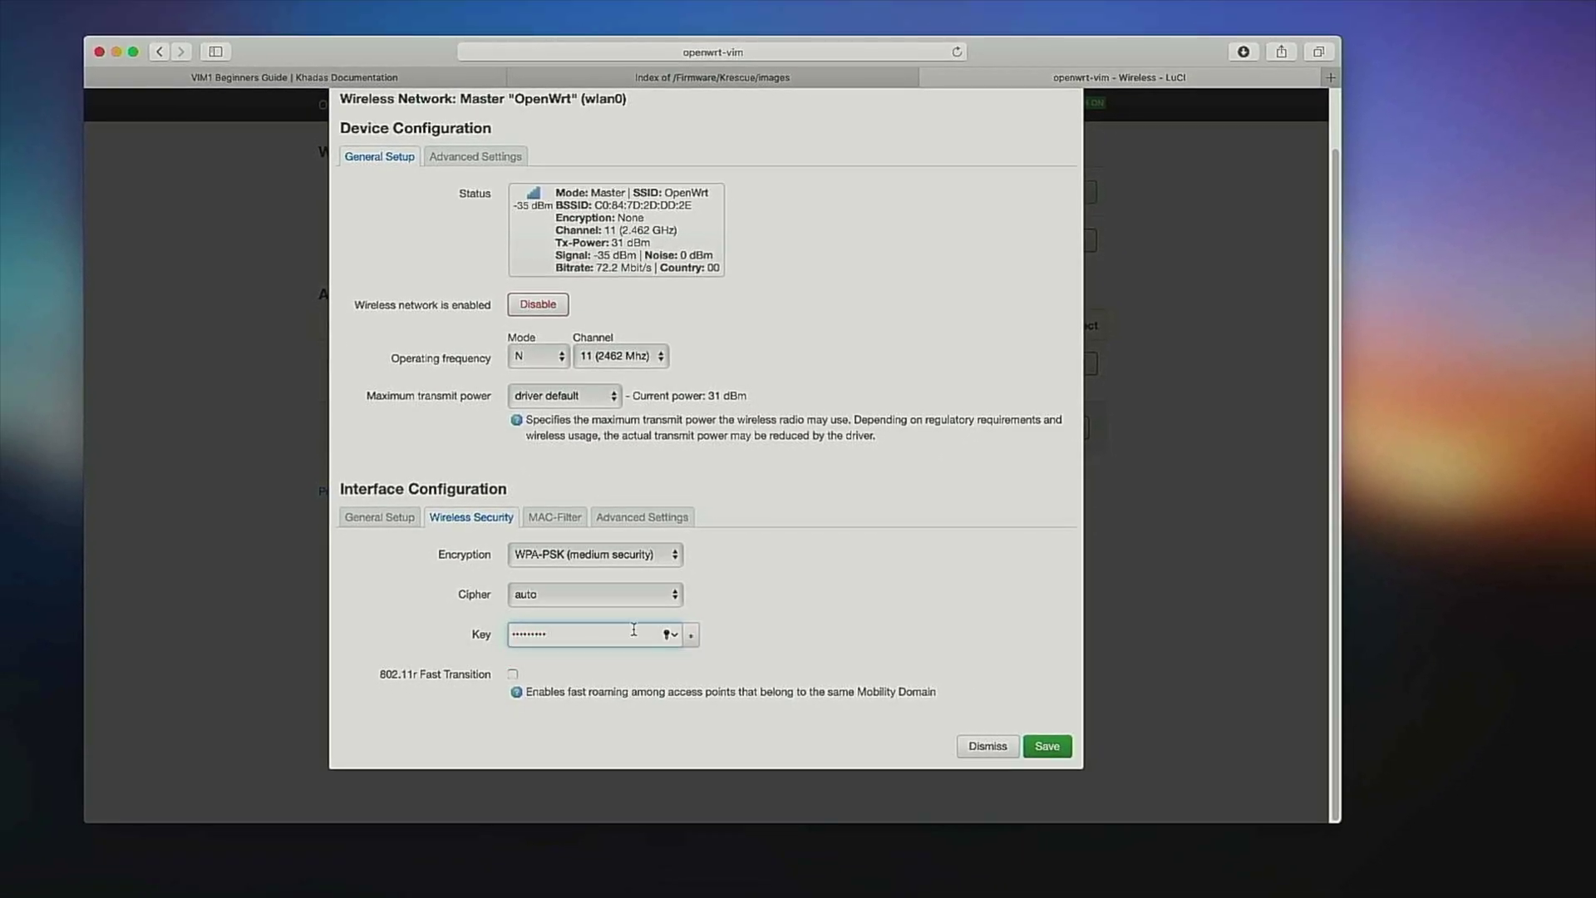
Save and apply the wireless changes, then check the Mac's Wi-Fi list for the renamed network.
click(1040, 745)
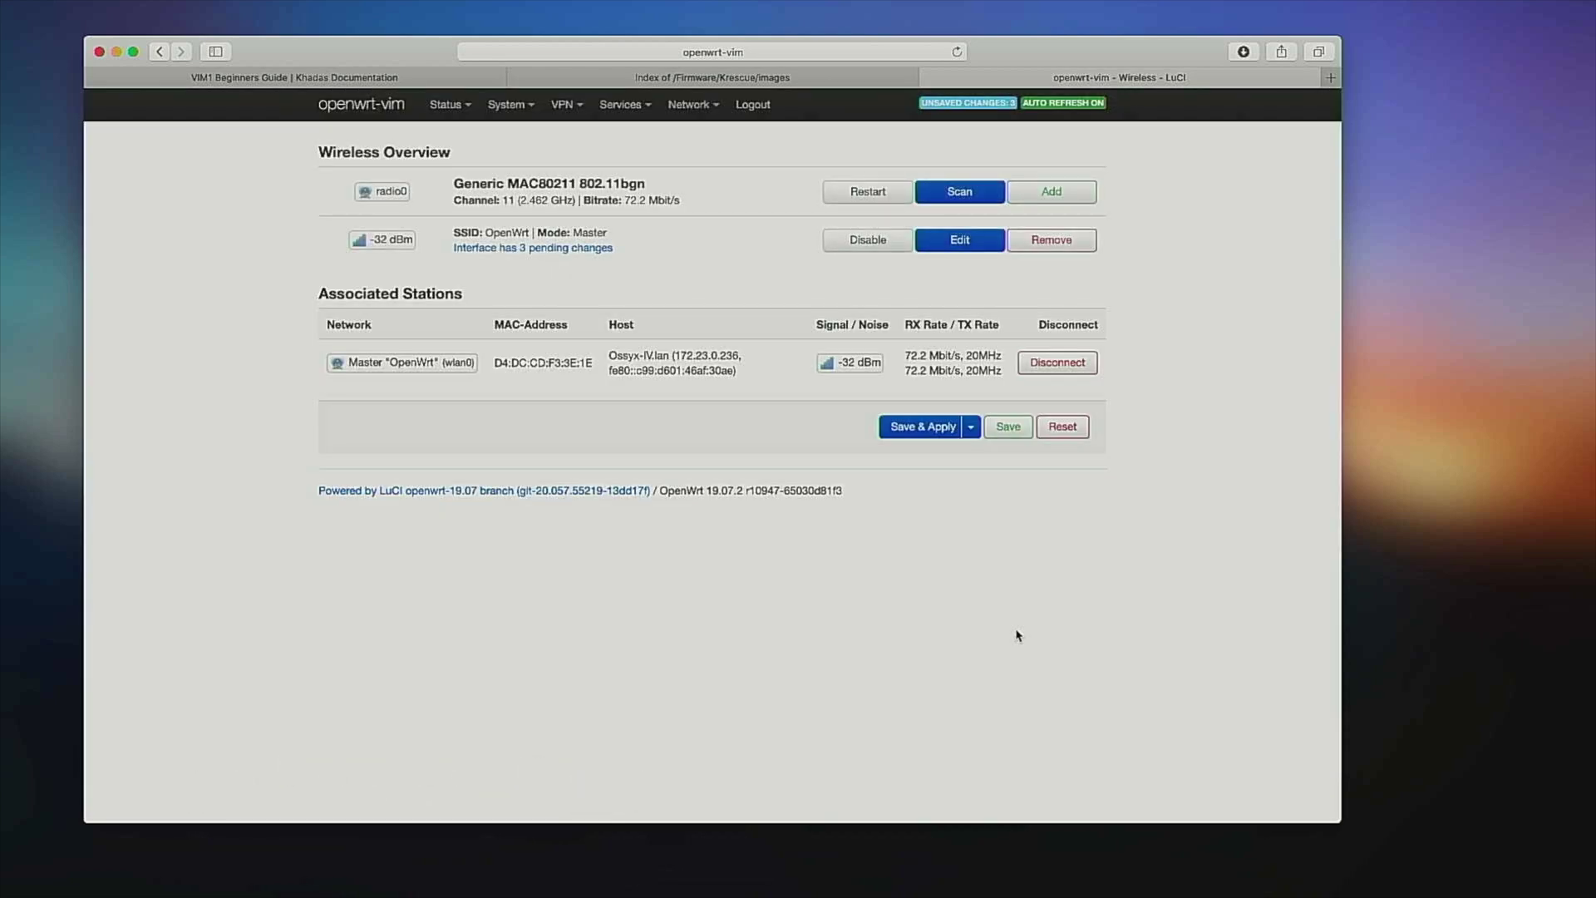
click(919, 428)
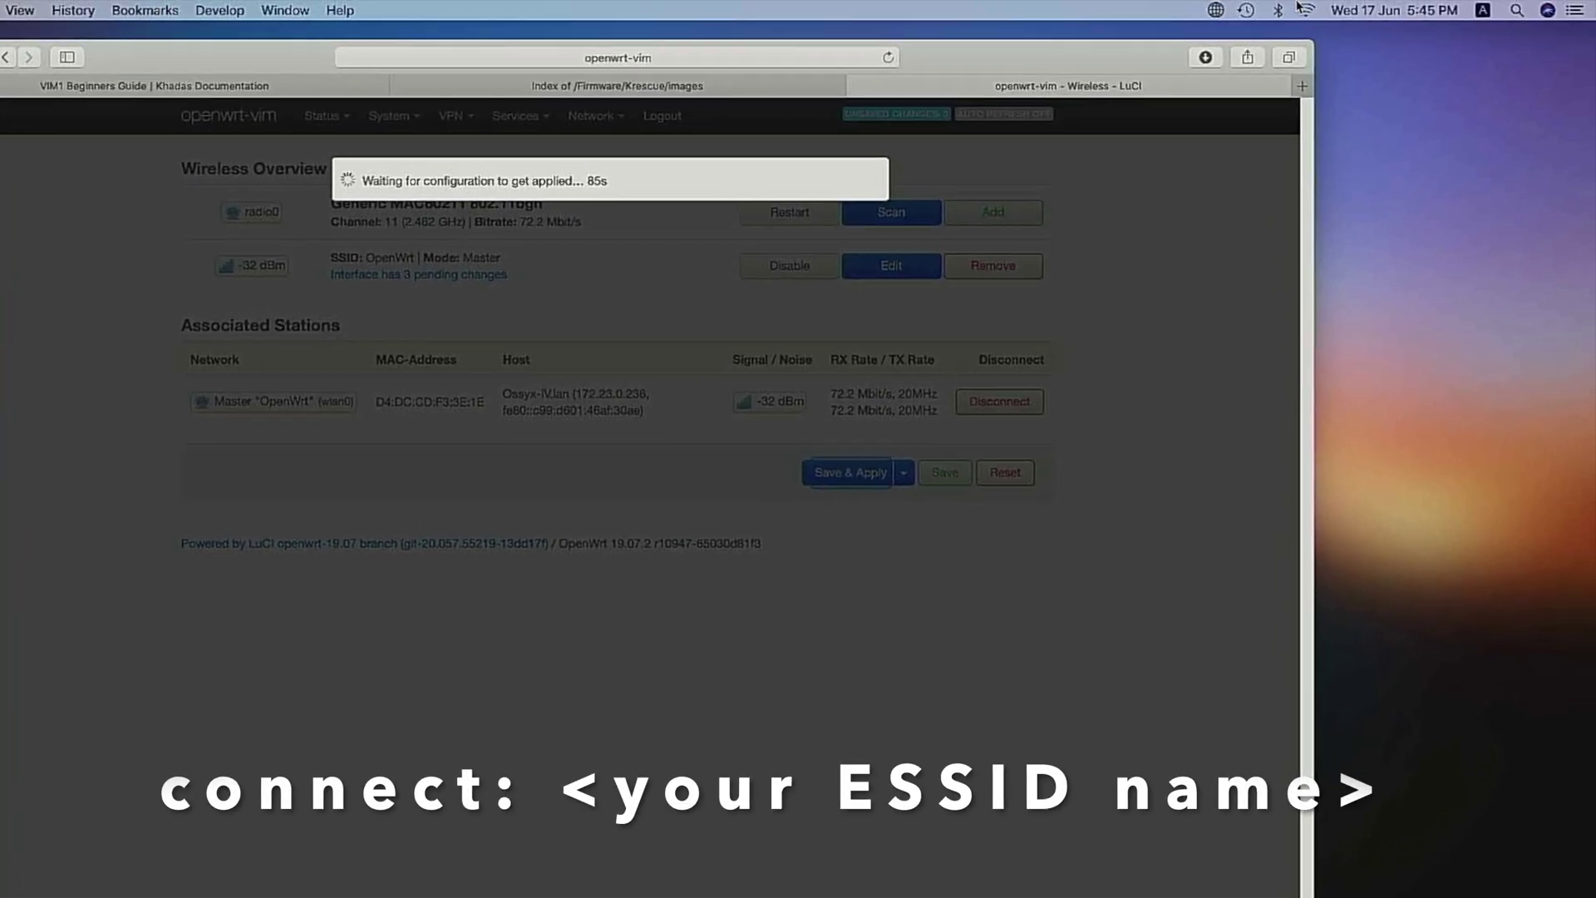
click(1310, 10)
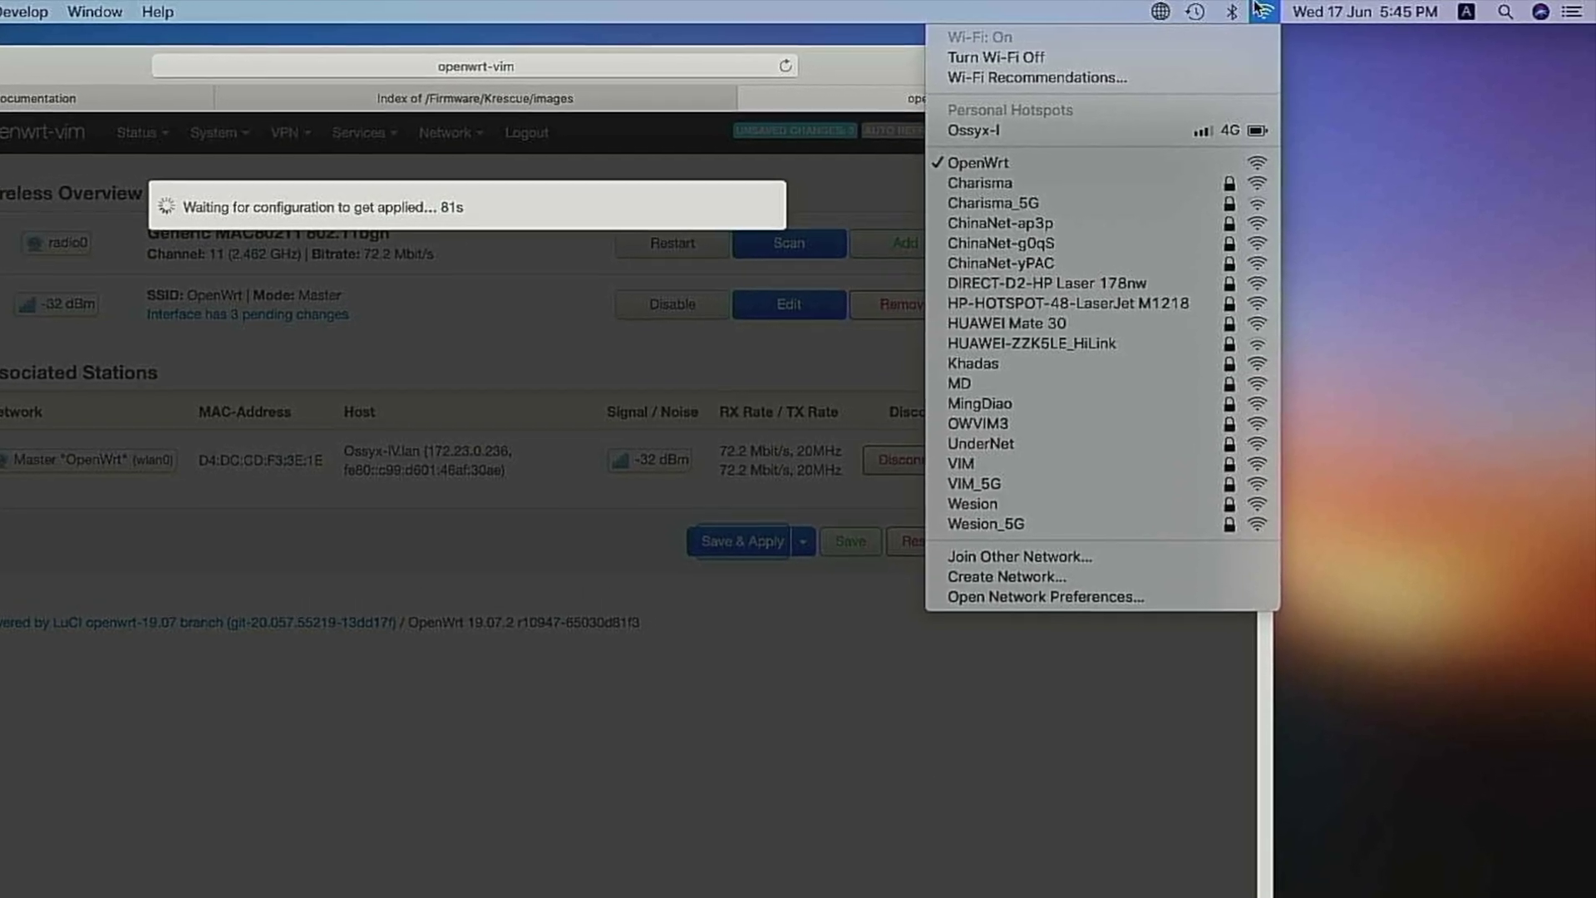
click(1260, 8)
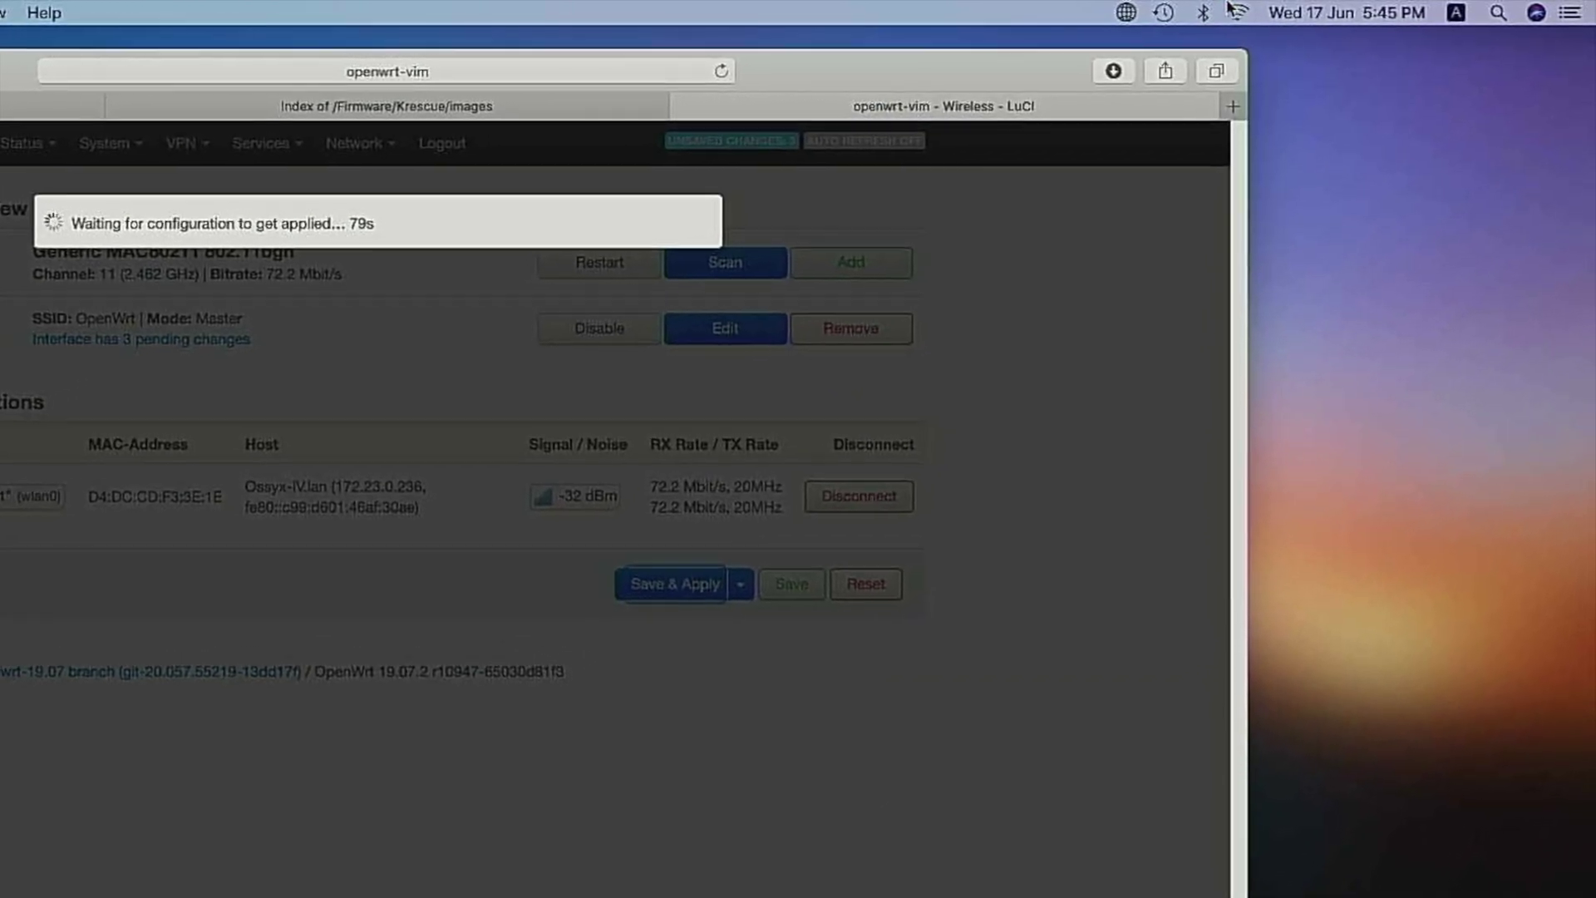
click(1236, 11)
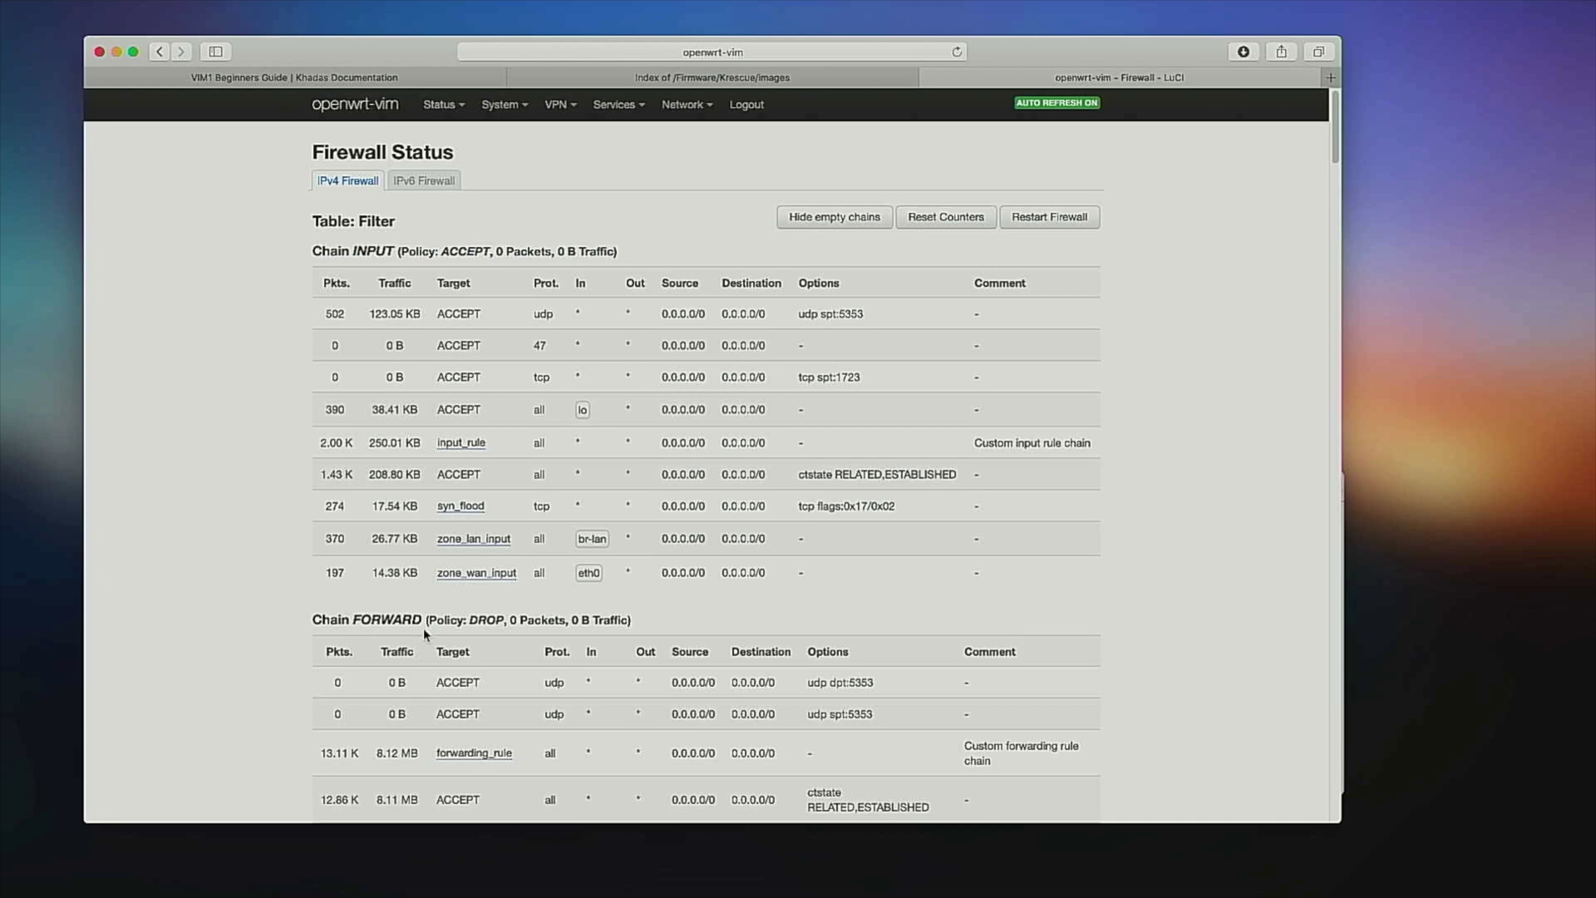
Open the router's Realtime Graphs status page.
scroll(424, 632, down, 10)
scroll(424, 632, up, 10)
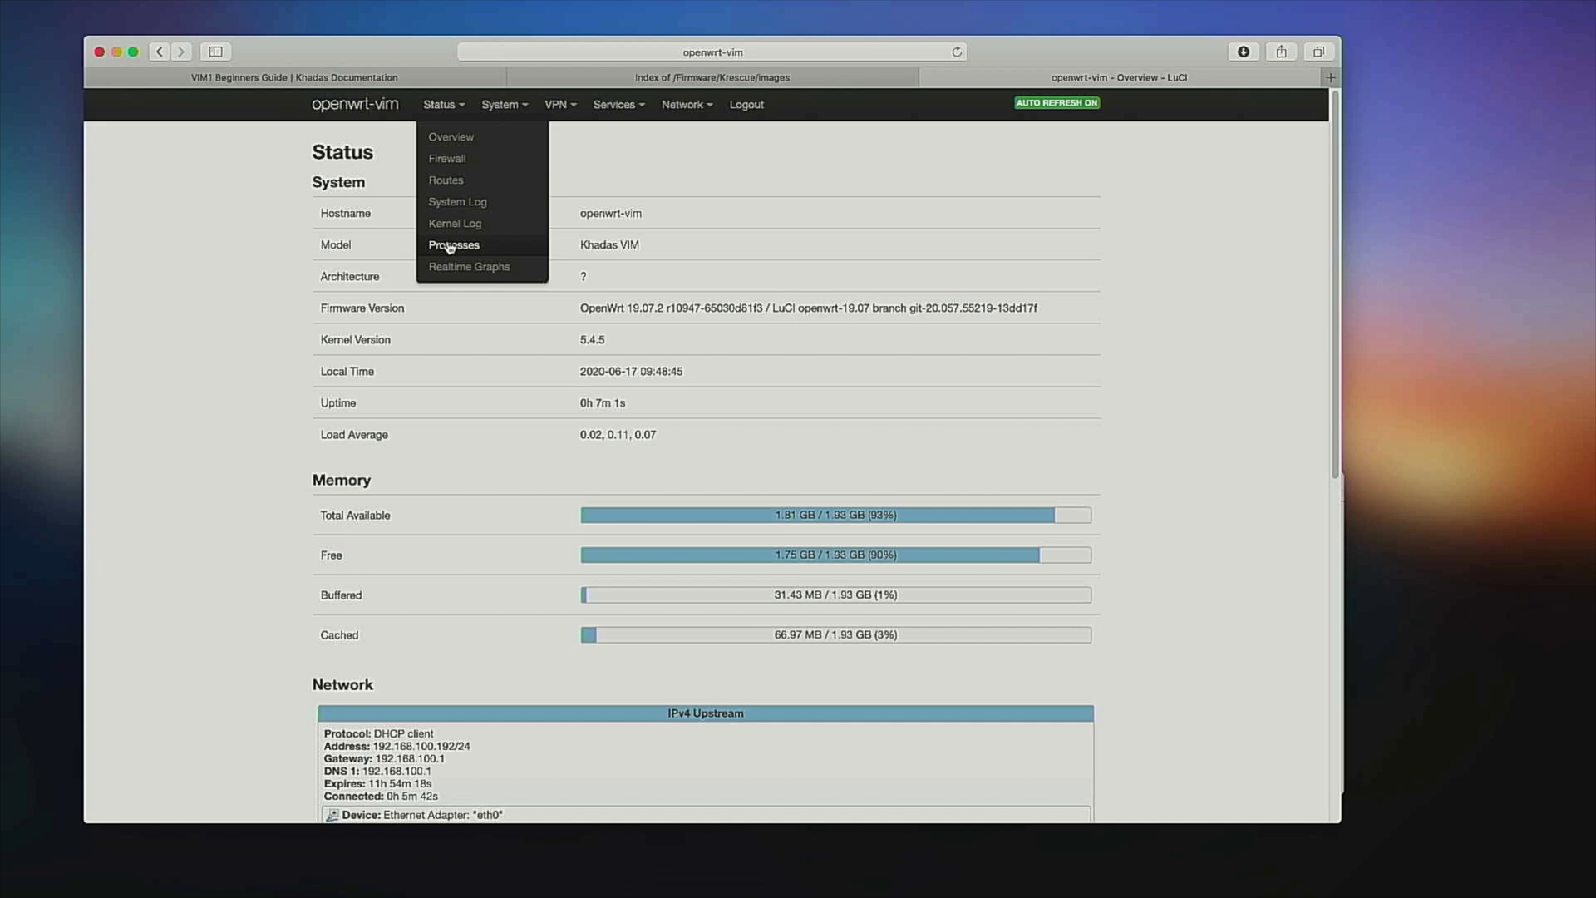
click(468, 266)
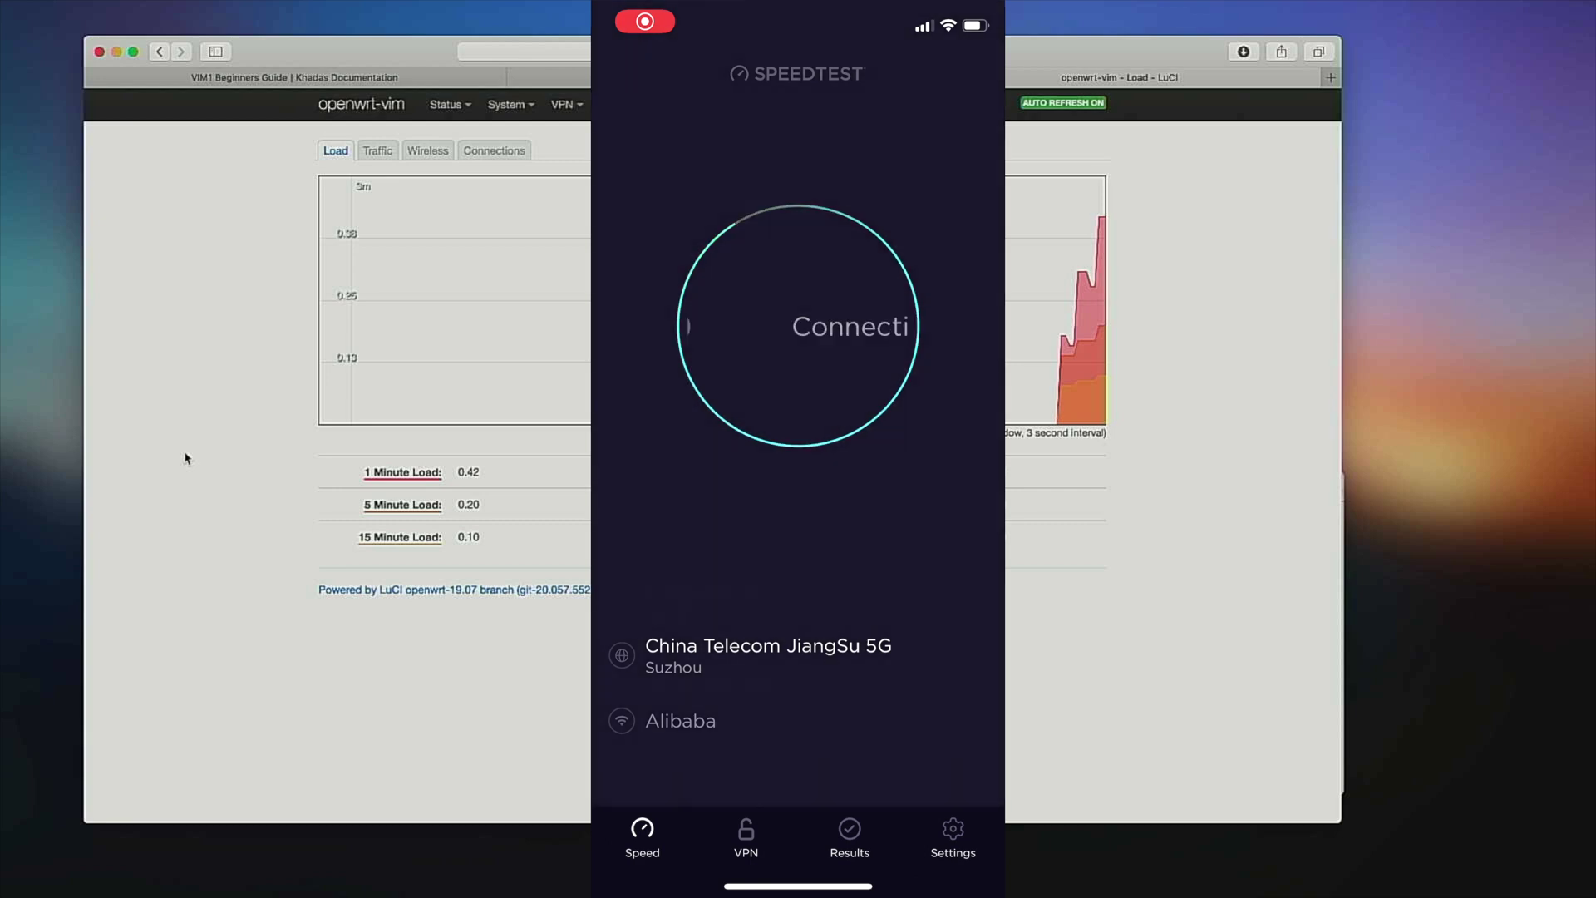
Switch LuCI's realtime graphs to the Traffic view.
click(382, 152)
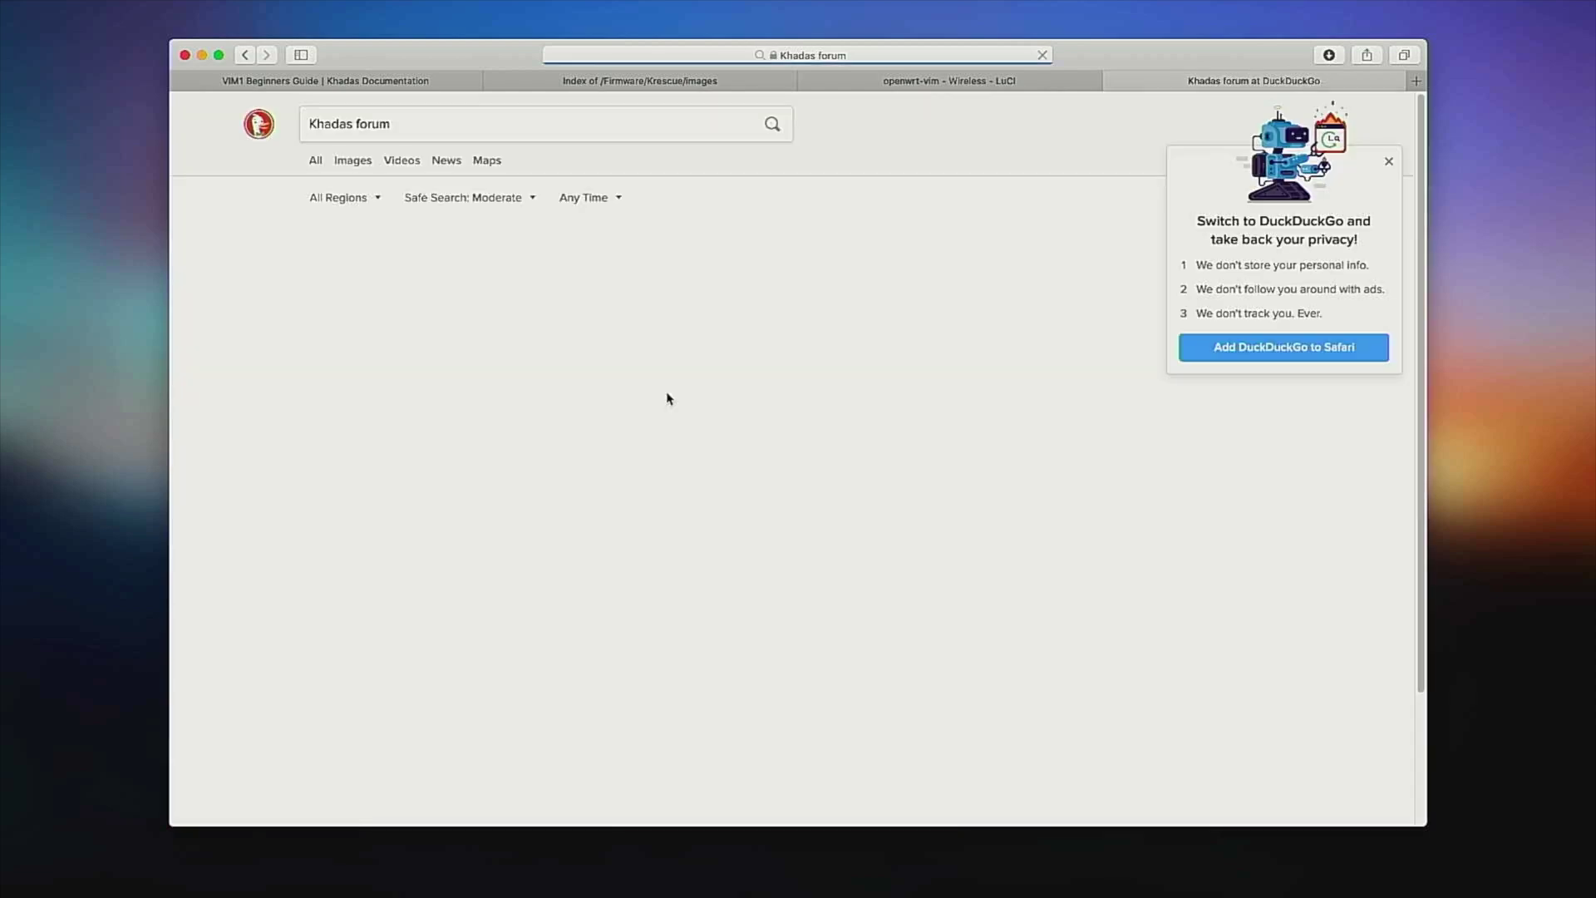
Open the Khadas Community forum and search it for krescue.
click(444, 259)
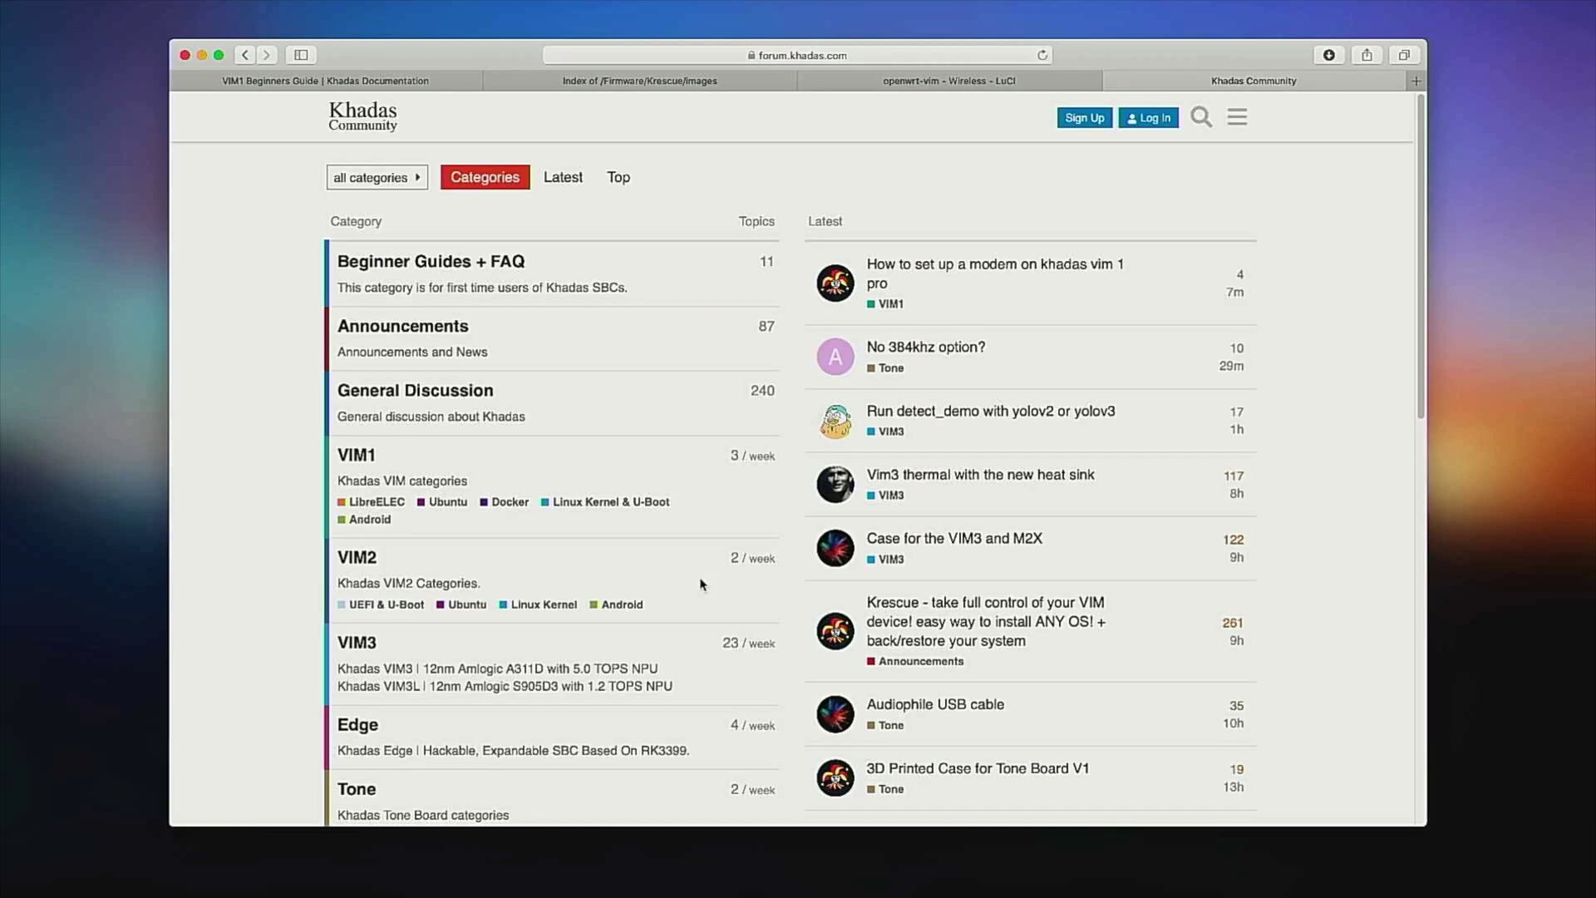
click(1202, 117)
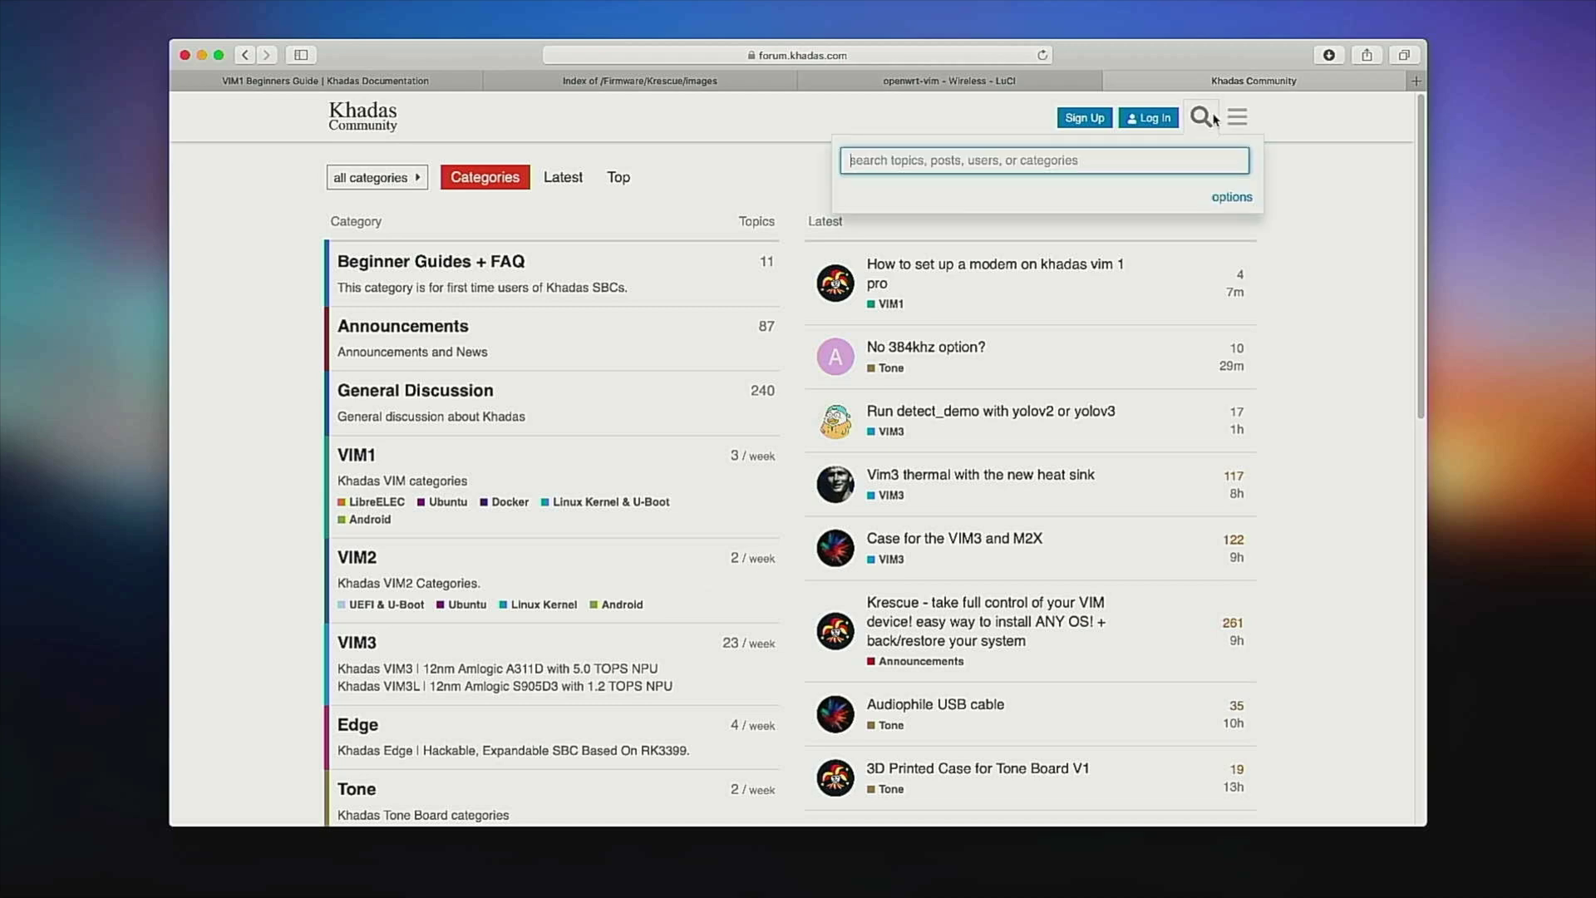
text(krescue)
key(Return)
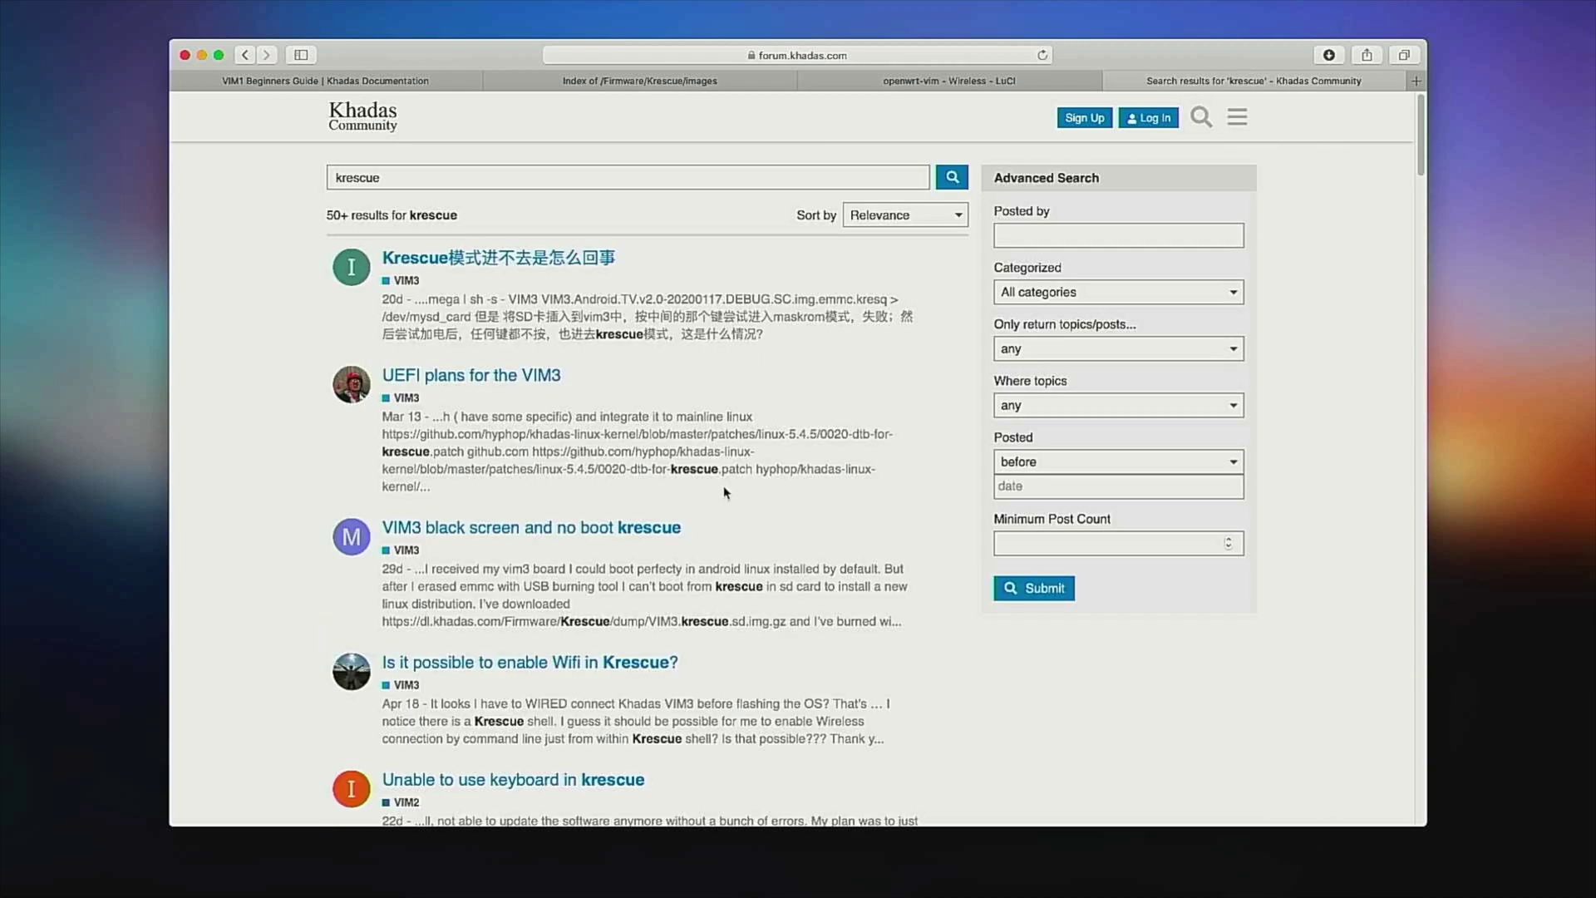
Open the Krescue announcement topic and select the latest reply's OpenWrt docs link.
scroll(726, 492, down, 10)
click(732, 657)
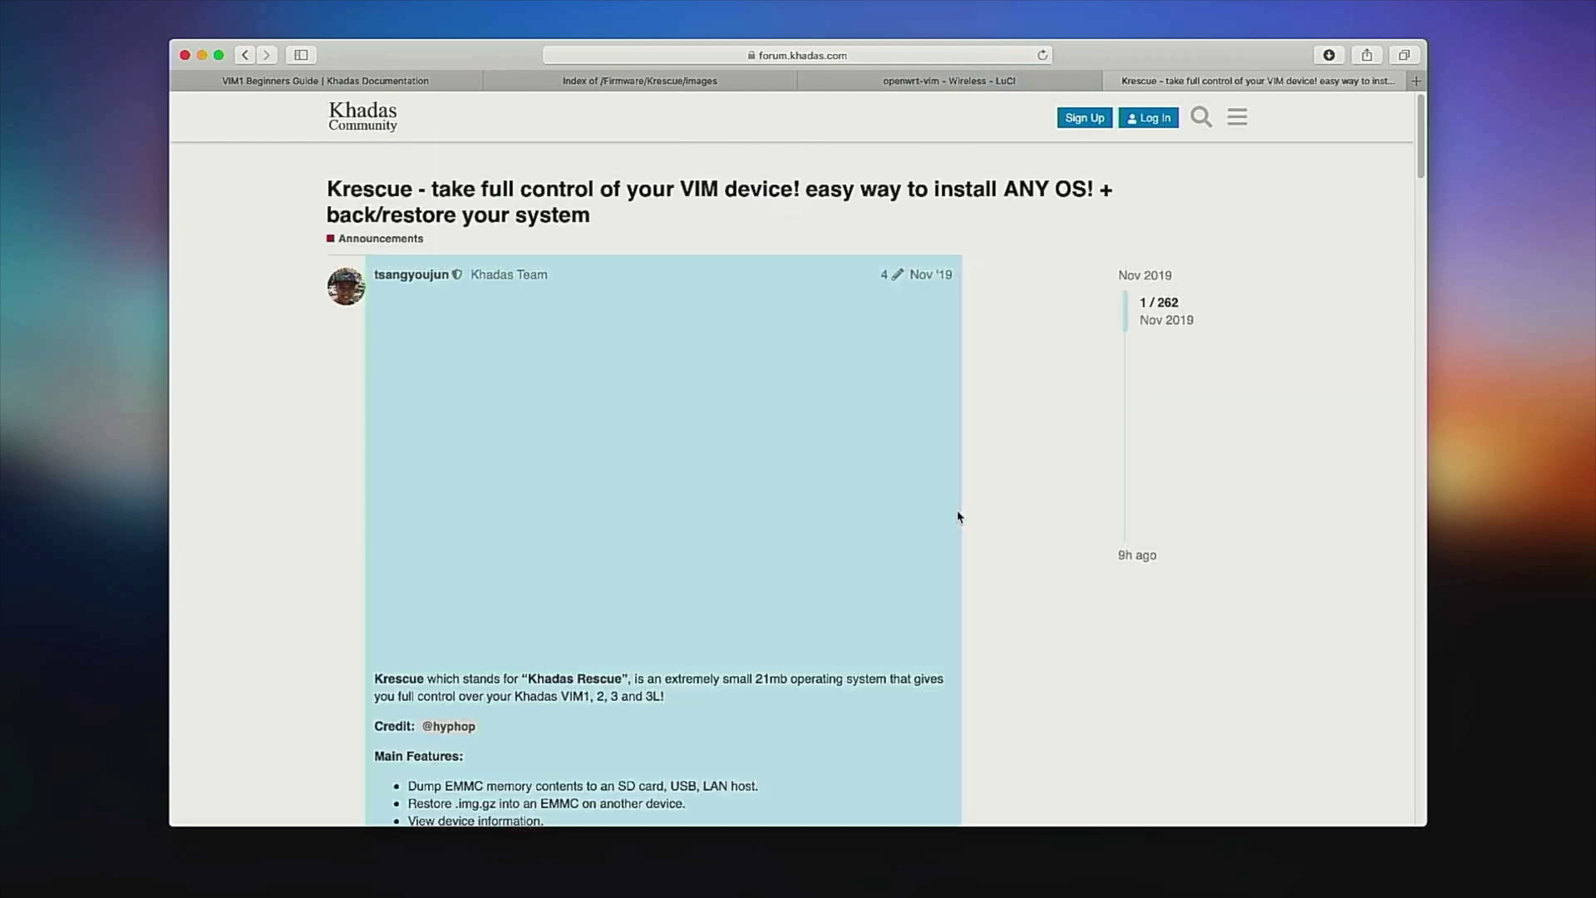
click(1144, 565)
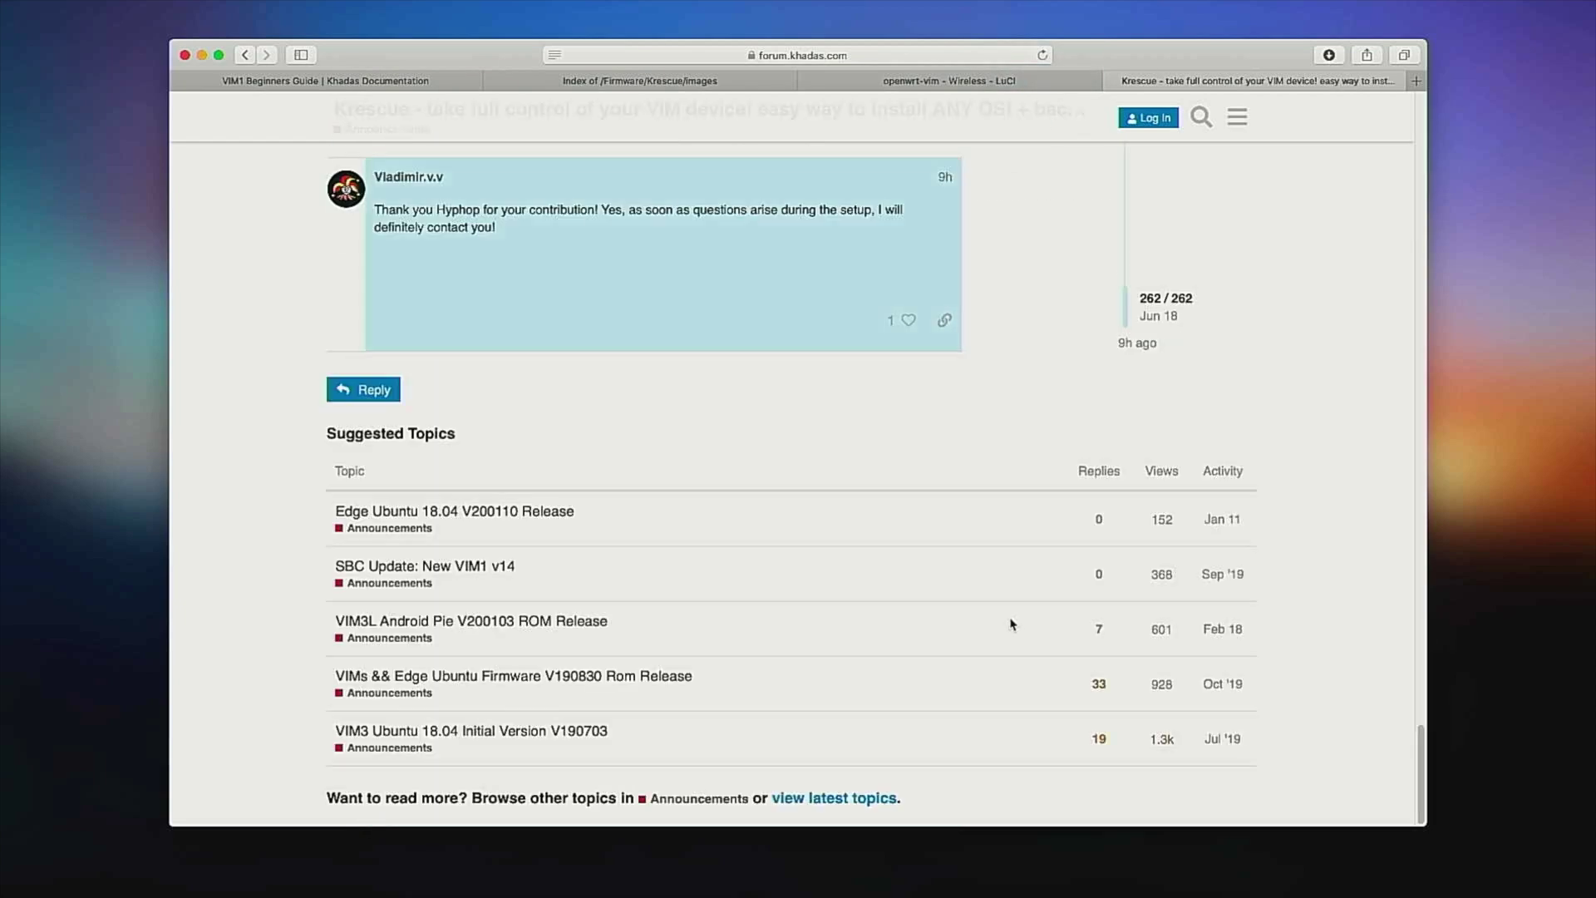
scroll(919, 657, up, 5)
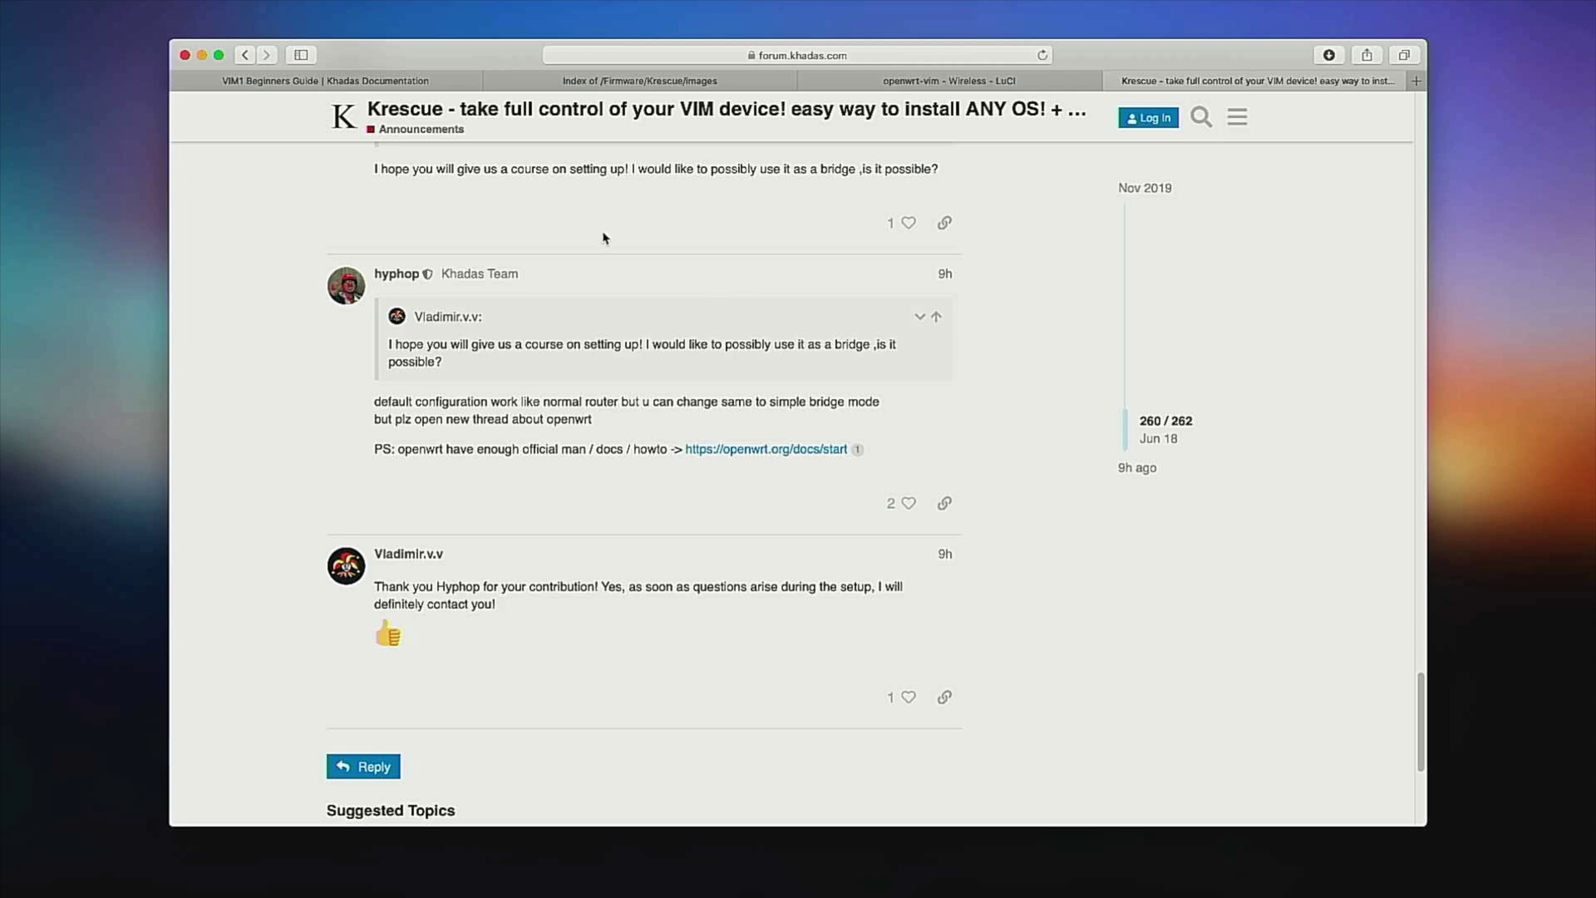
drag(860, 449, 433, 344)
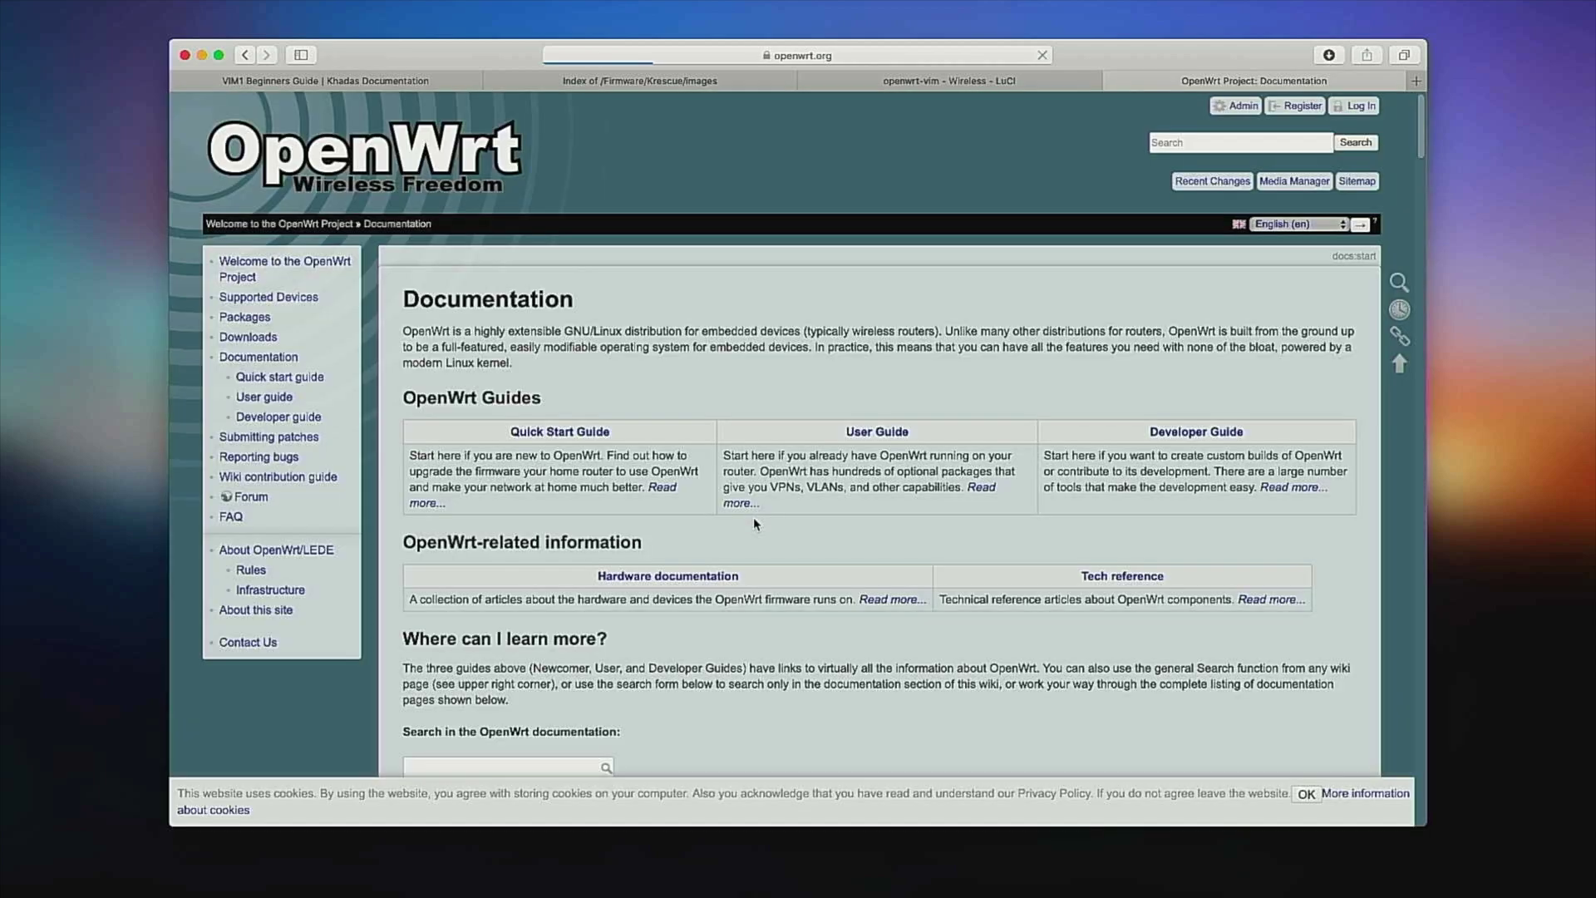
Navigate the User guide to the Wi-Fi extender/repeater/bridge page and reveal its relay_configuration address.
click(980, 499)
scroll(898, 599, down, 20)
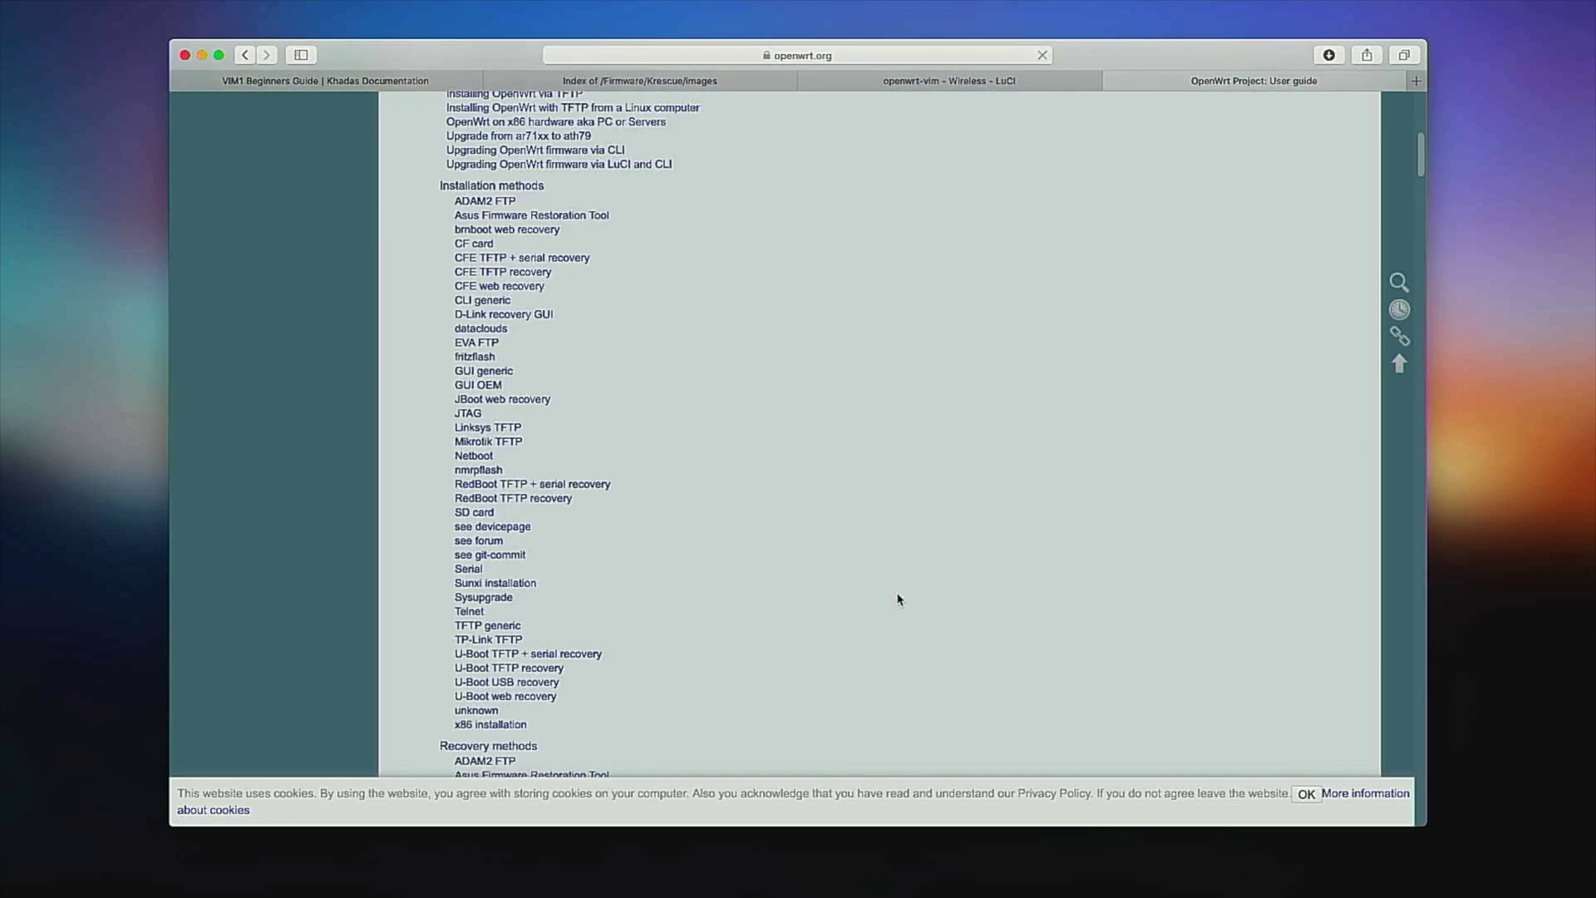
scroll(898, 599, down, 10)
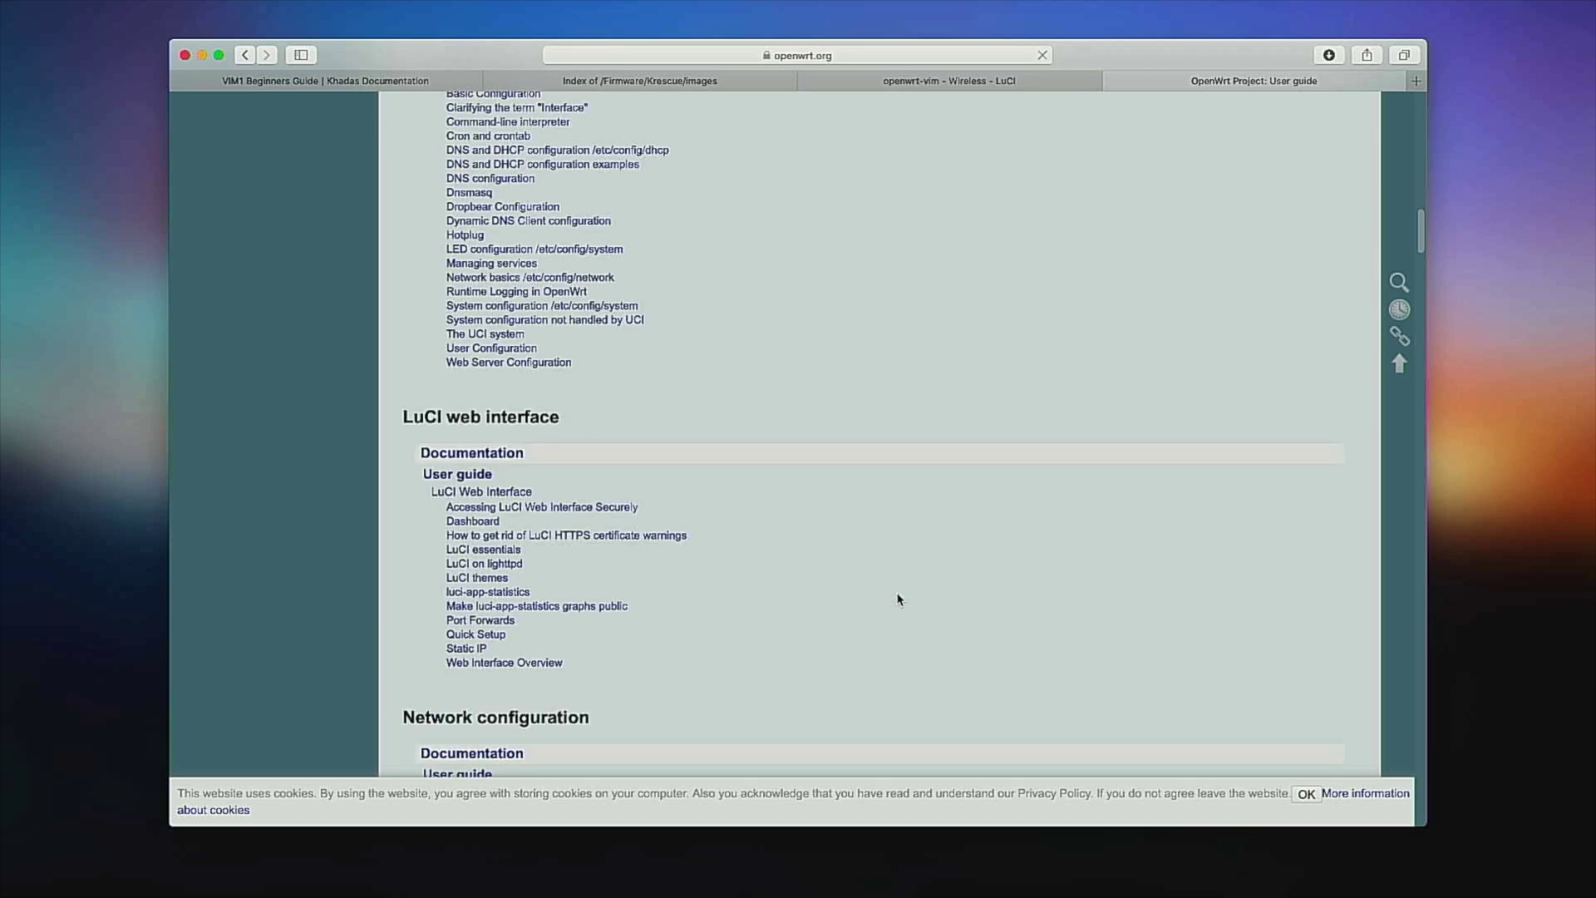
scroll(892, 599, down, 15)
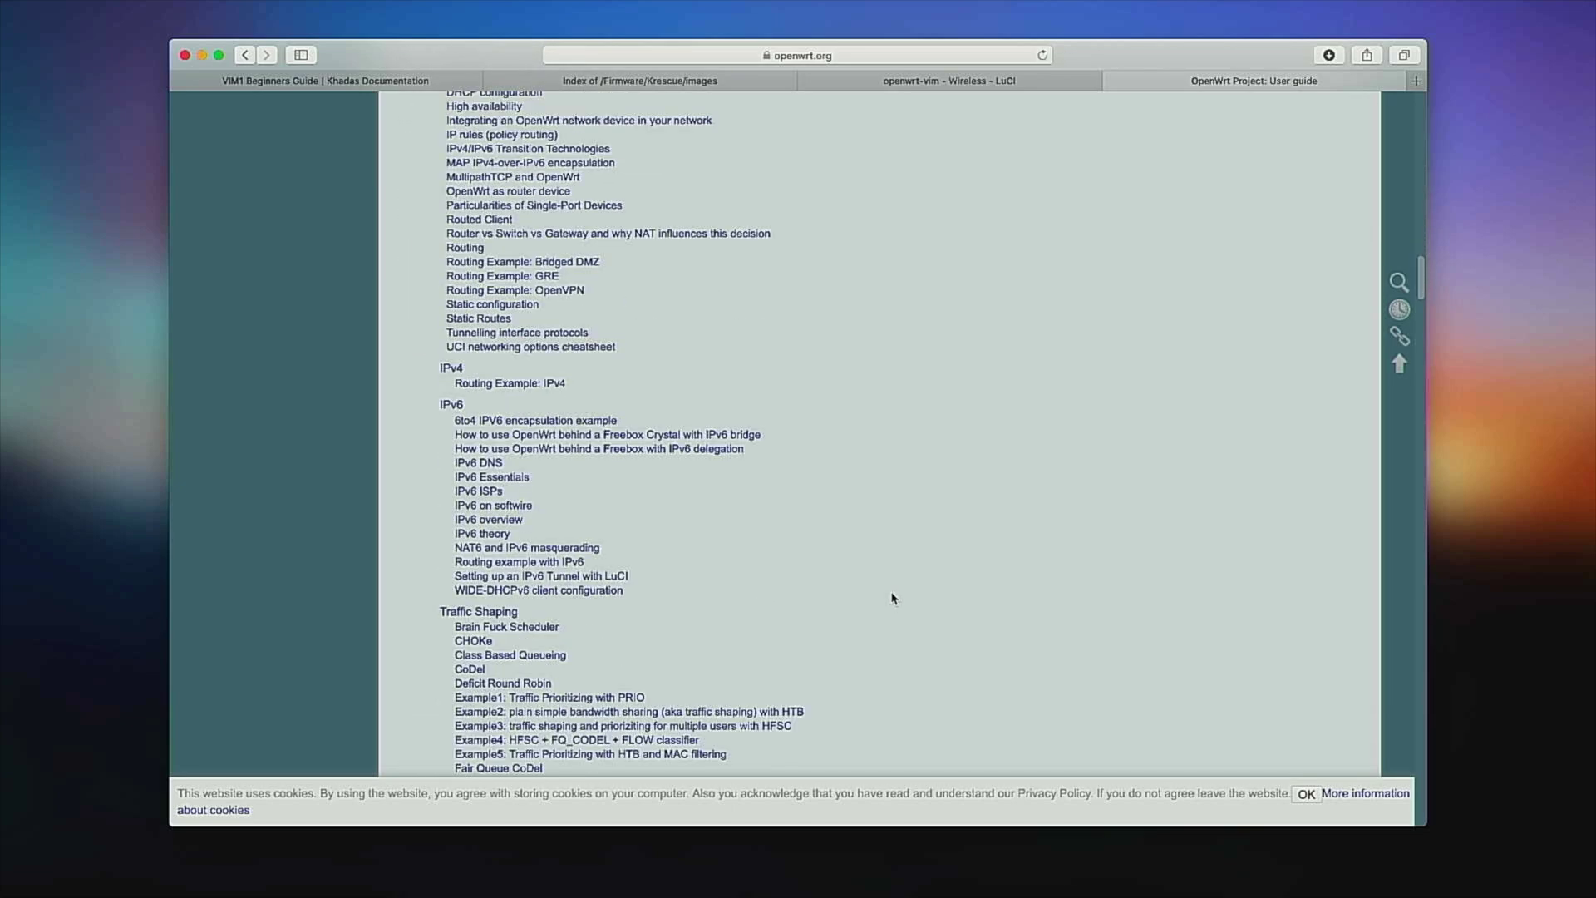
scroll(892, 599, down, 5)
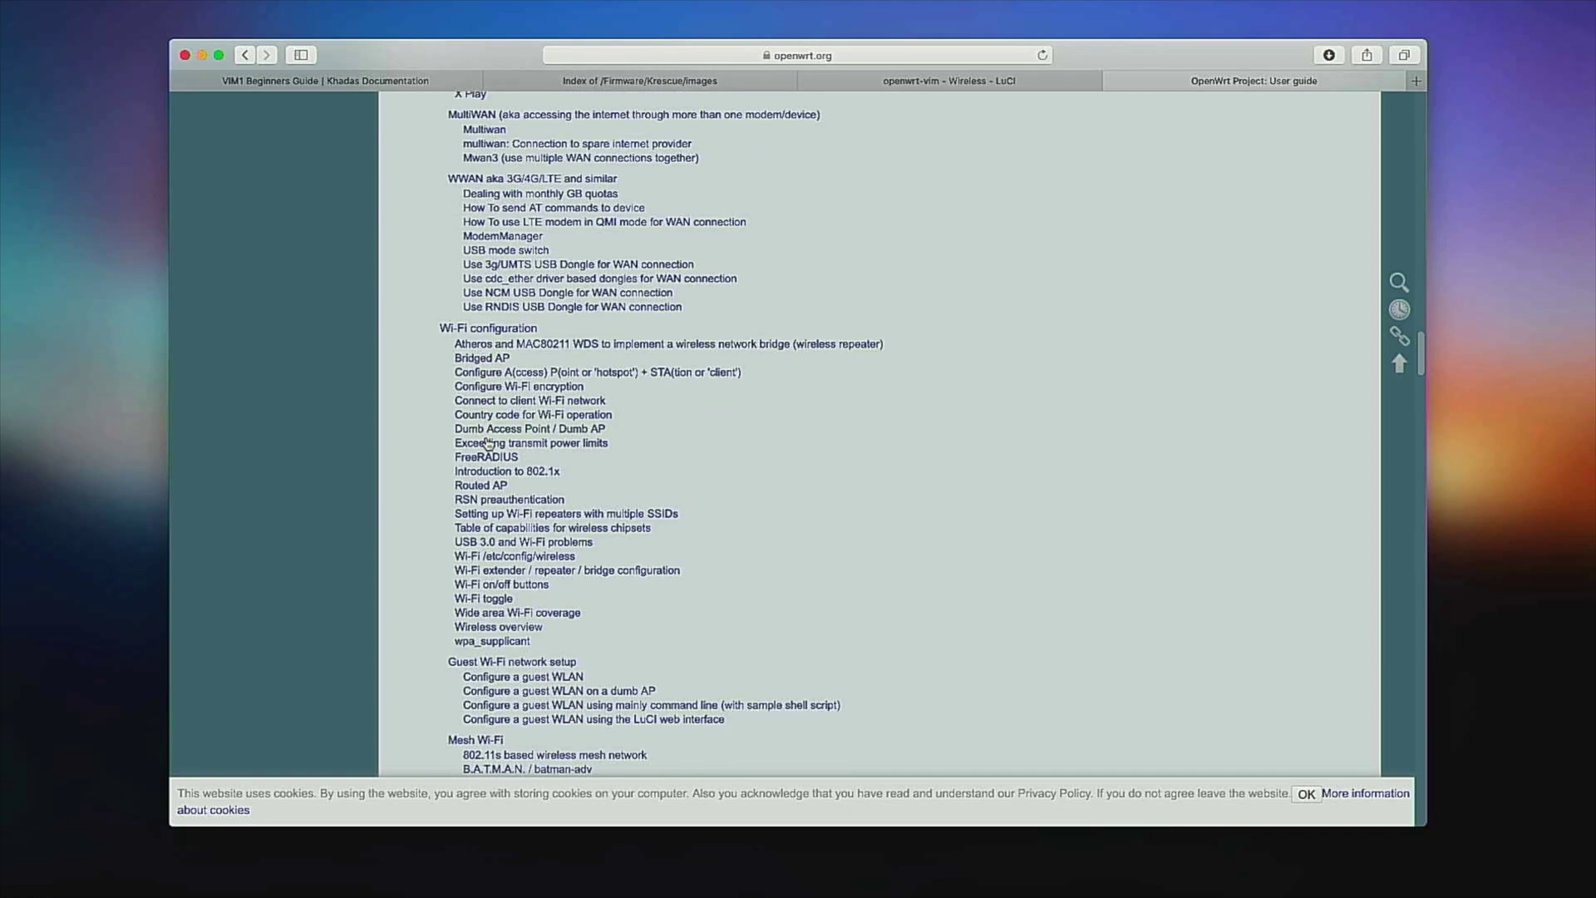
scroll(490, 578, down, 2)
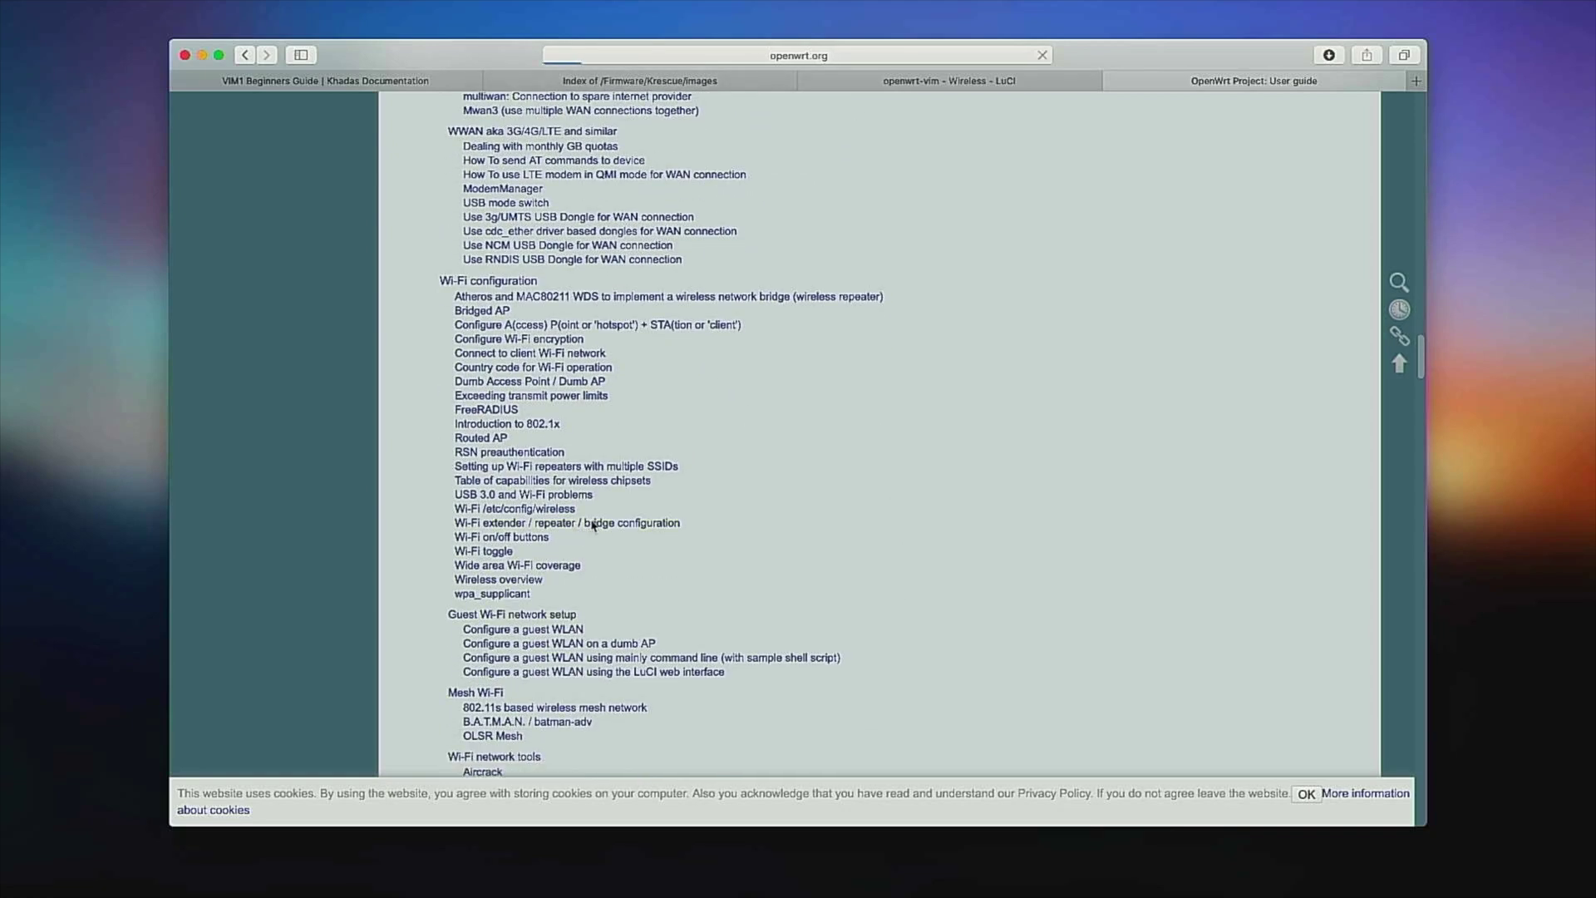
scroll(724, 678, down, 5)
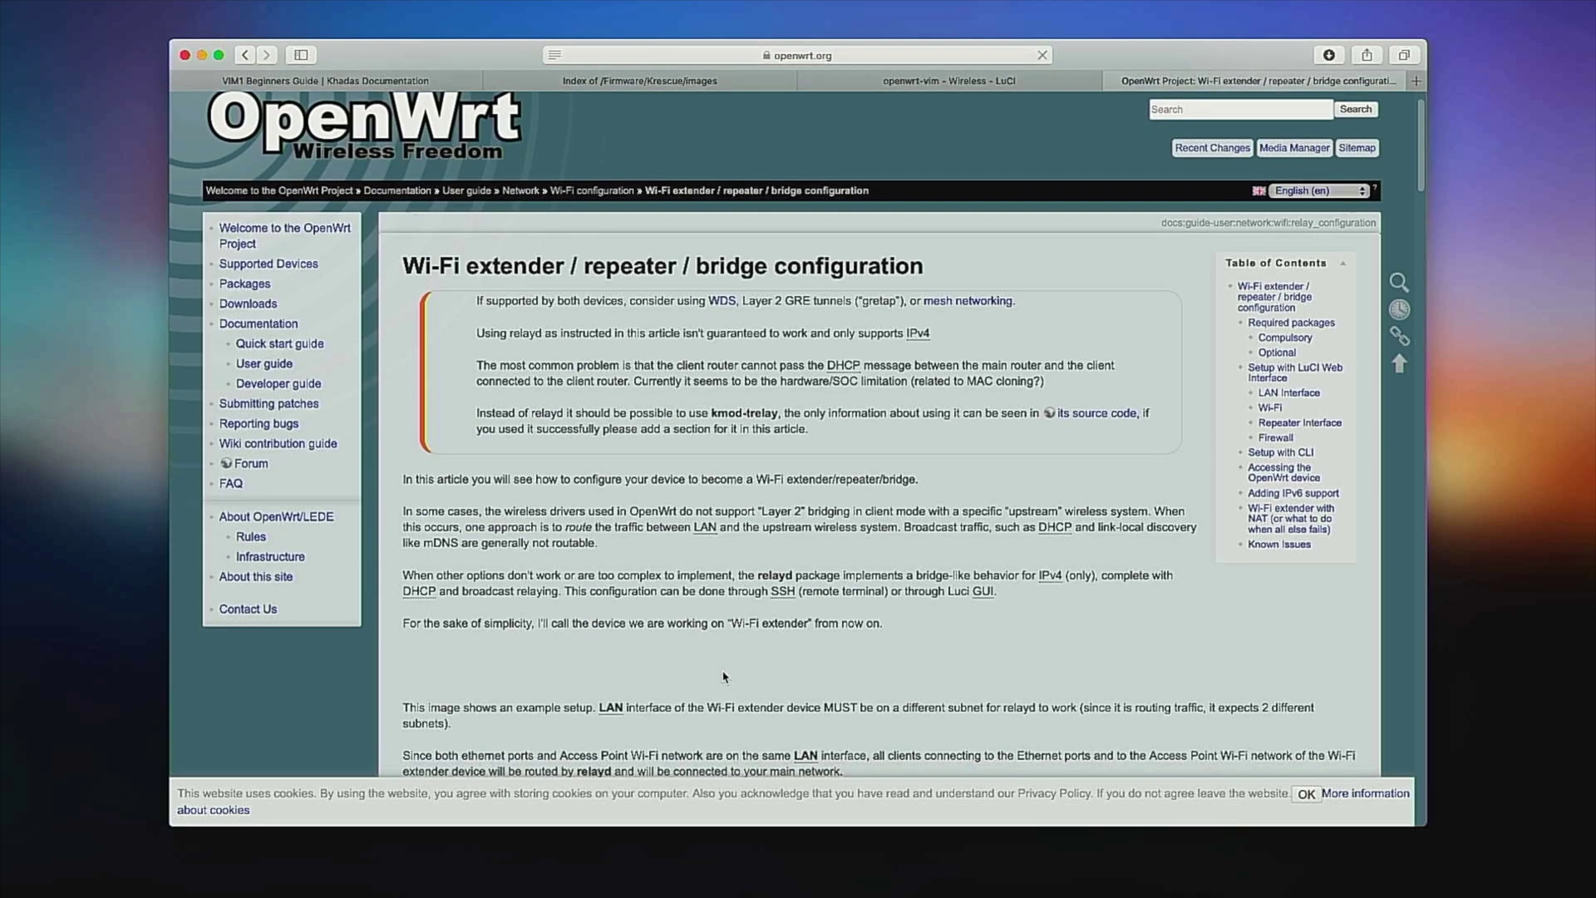
scroll(724, 678, down, 15)
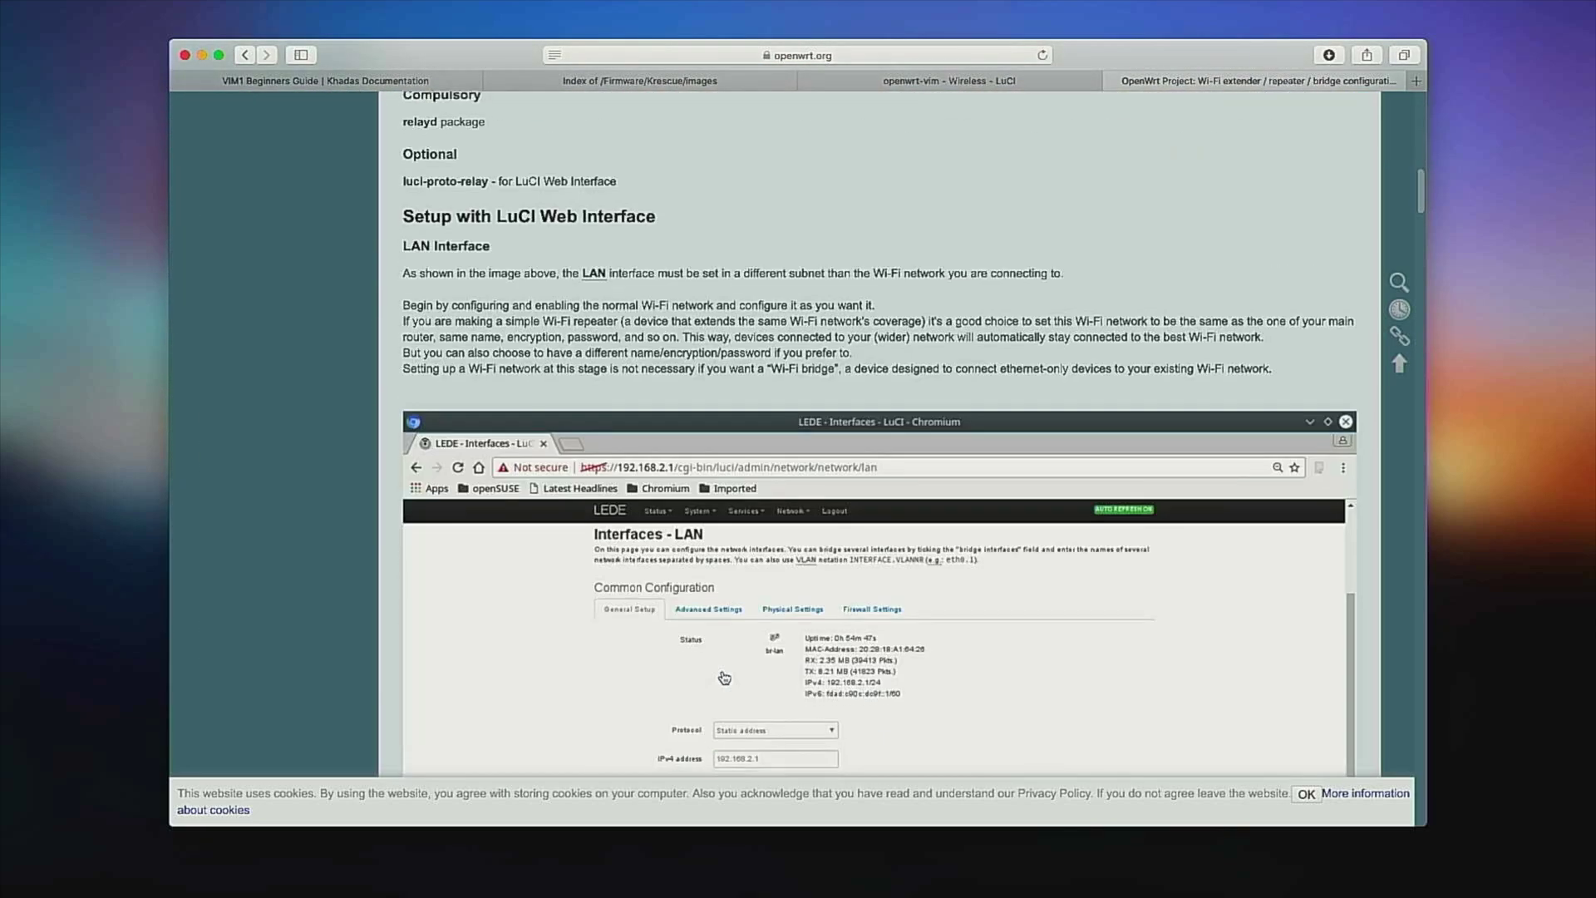
scroll(724, 678, down, 20)
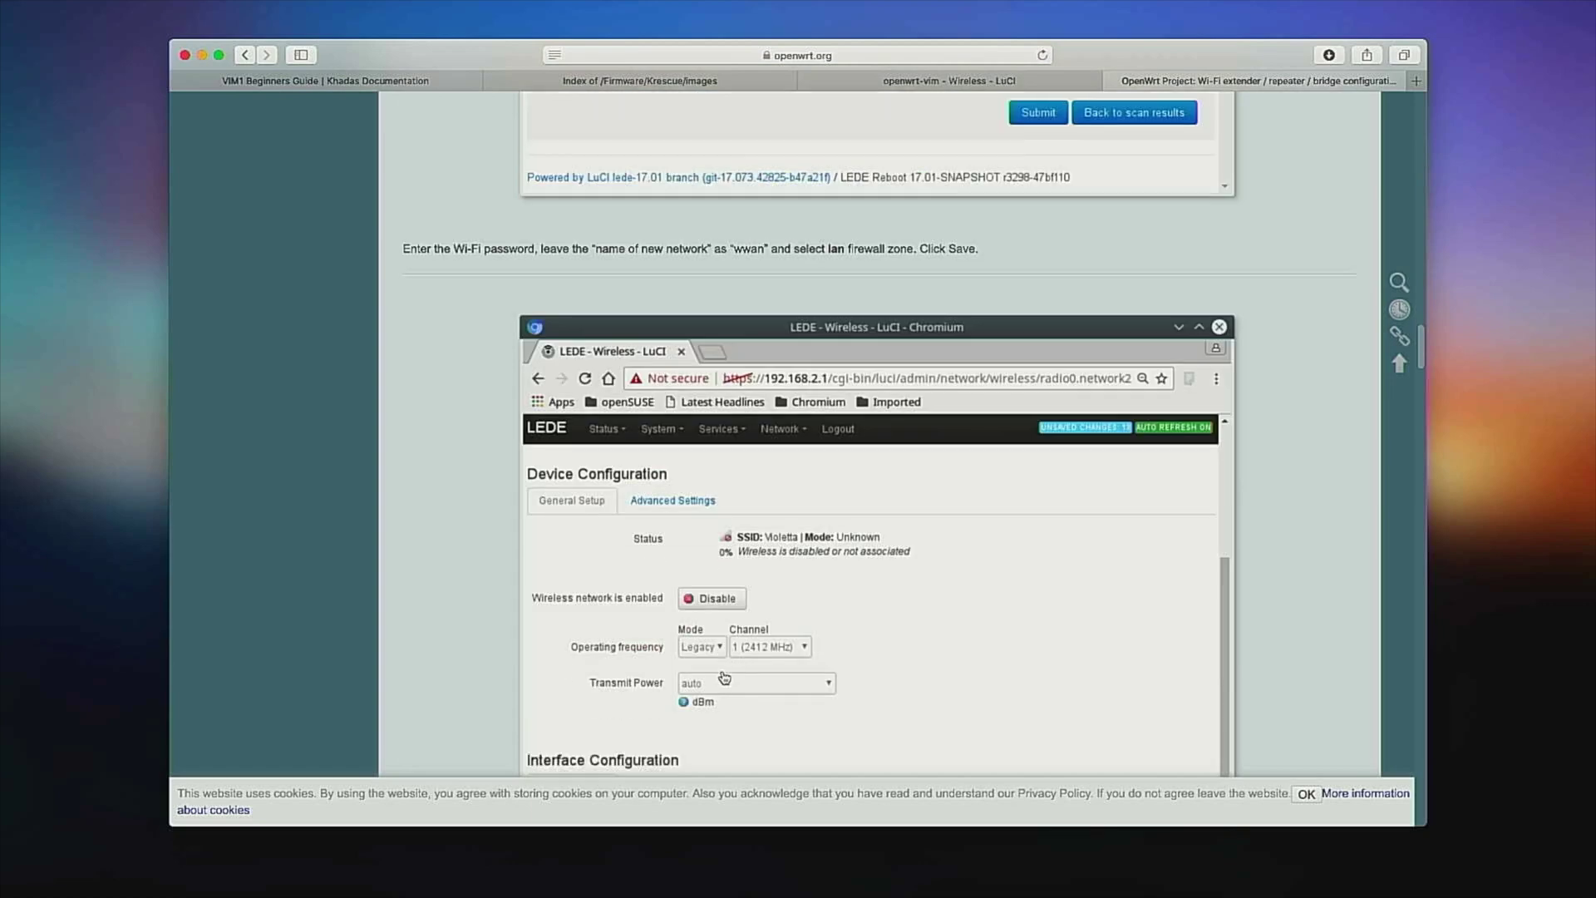
scroll(724, 678, down, 4)
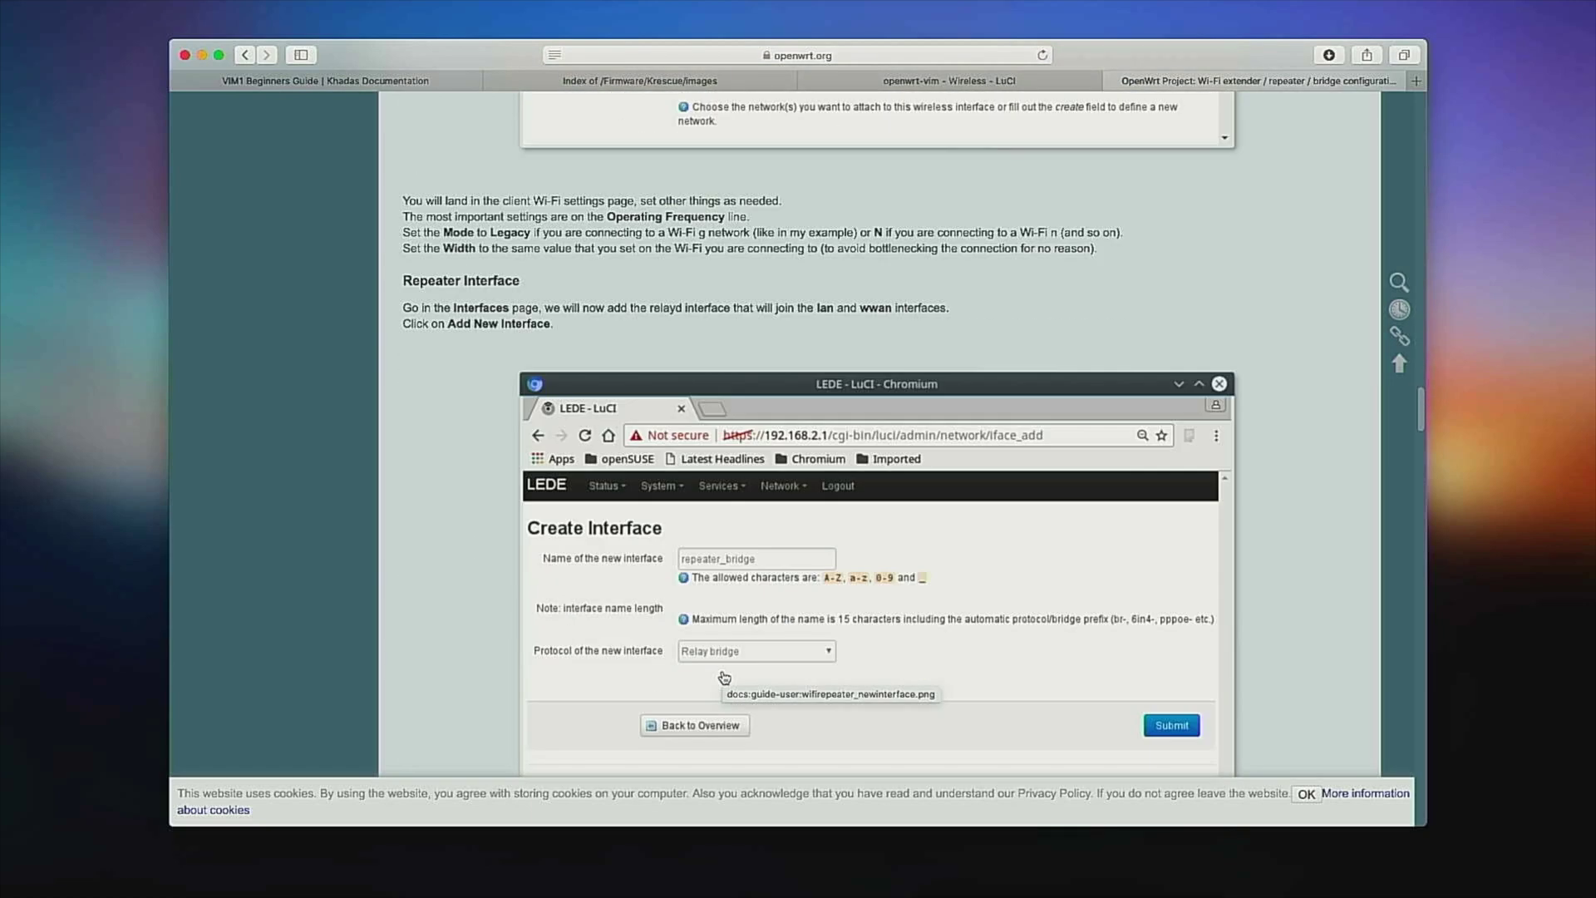
click(950, 55)
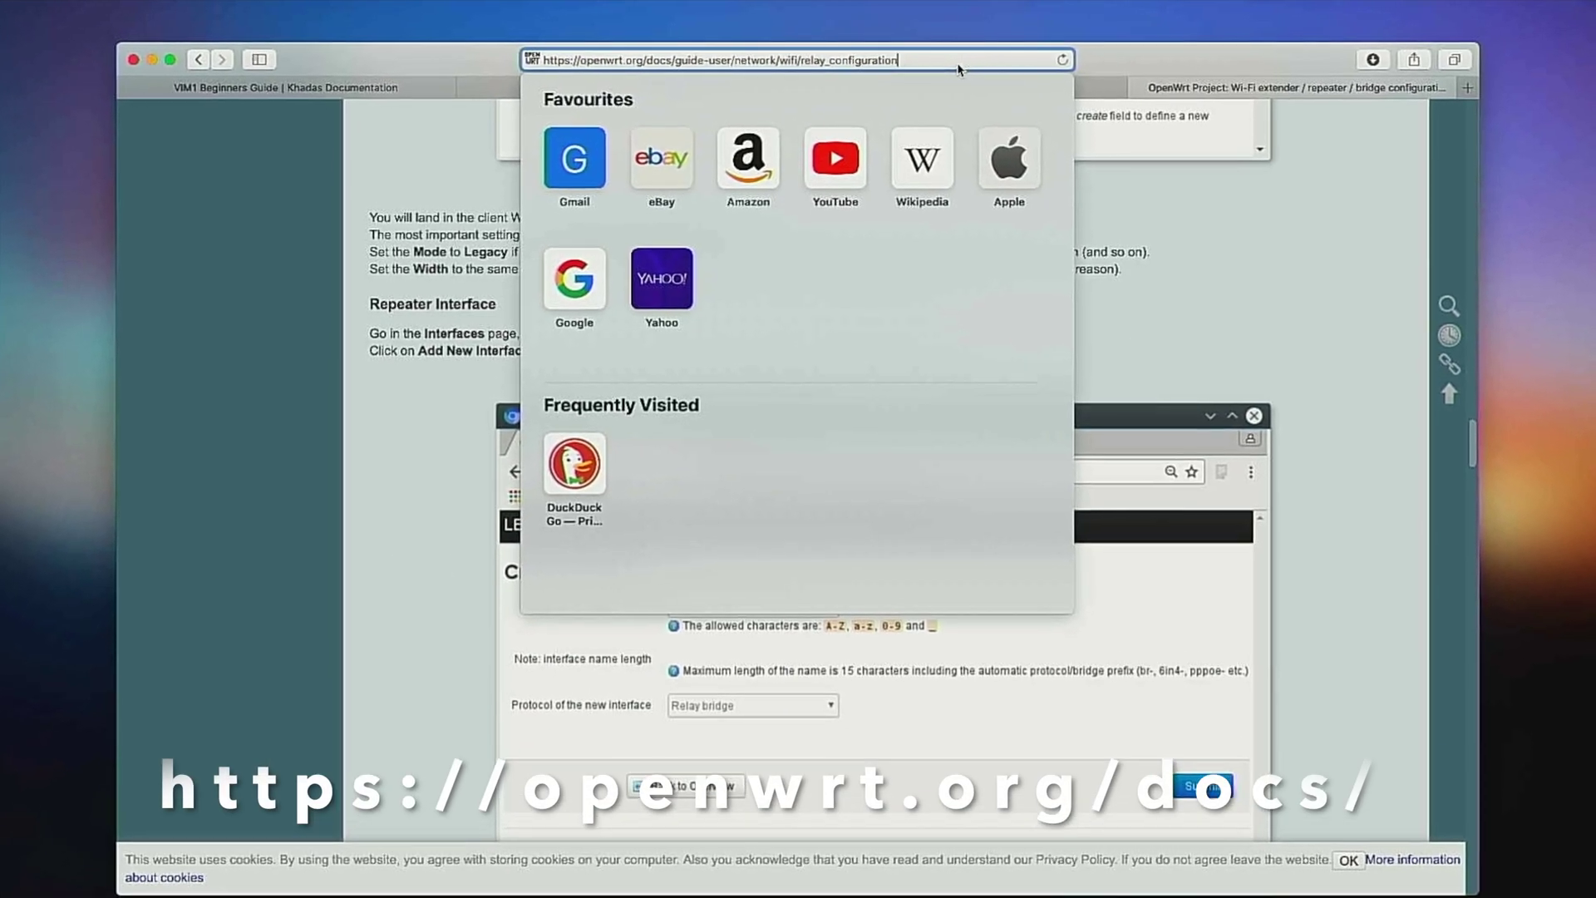